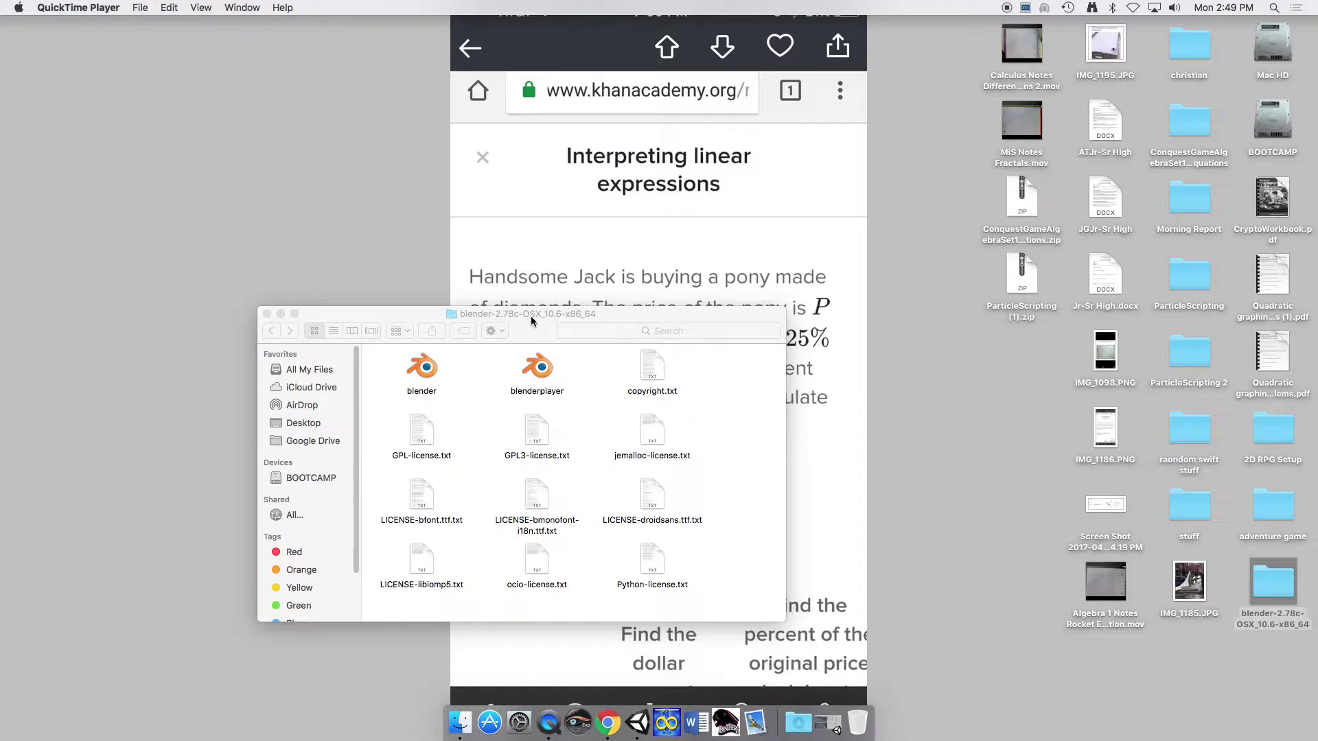
# - Select the blender app in the blender-2.78c-OSX_10.6-x86_64 folder to launch Blender 2.78
pyautogui.click(428, 373)
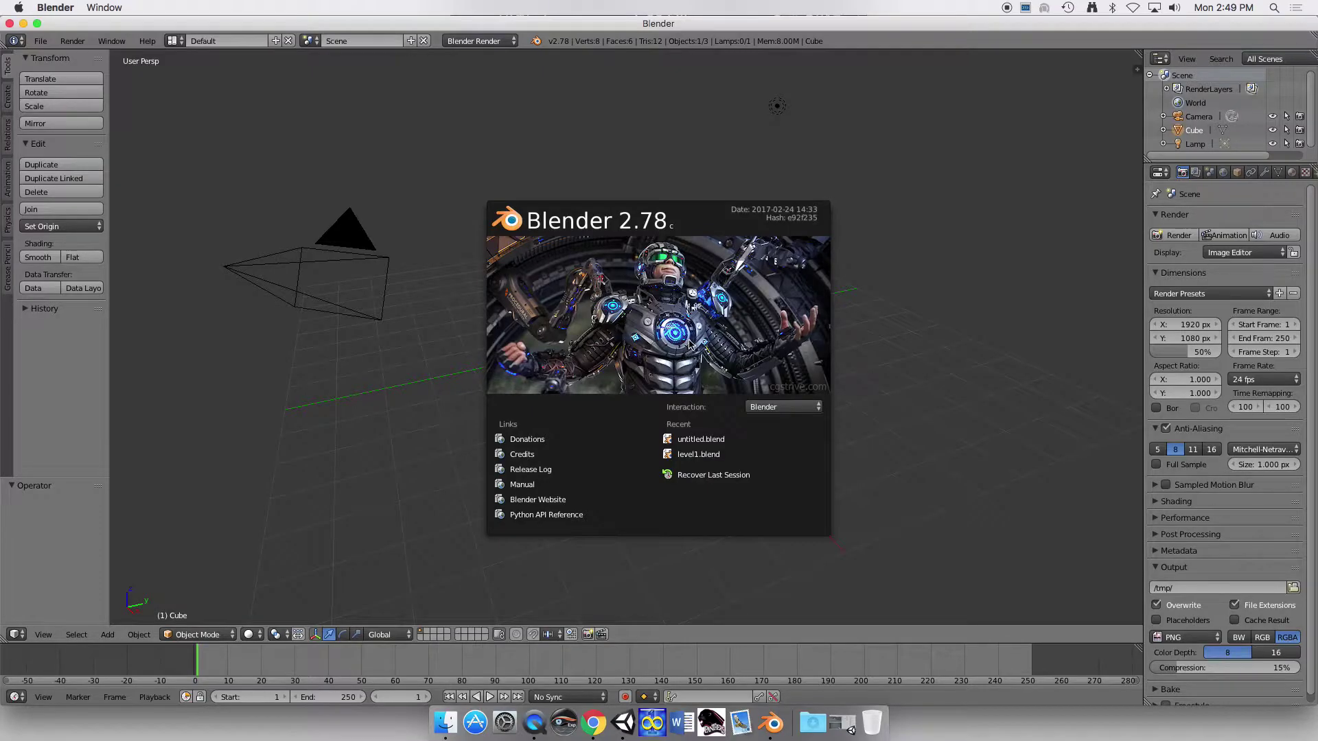
# - Dismiss the splash screen and delete the default camera, cube and lamp
pyautogui.click(860, 508)
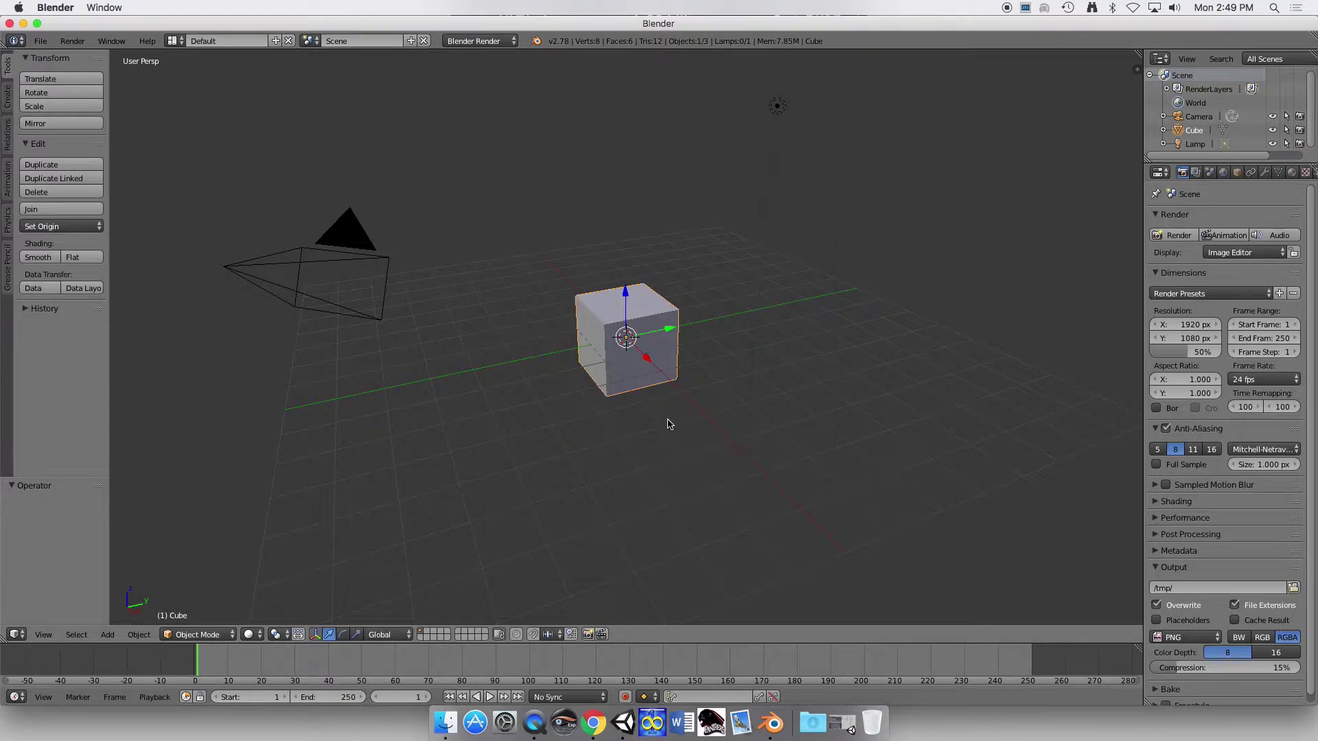
pyautogui.press('a')
pyautogui.press('a')
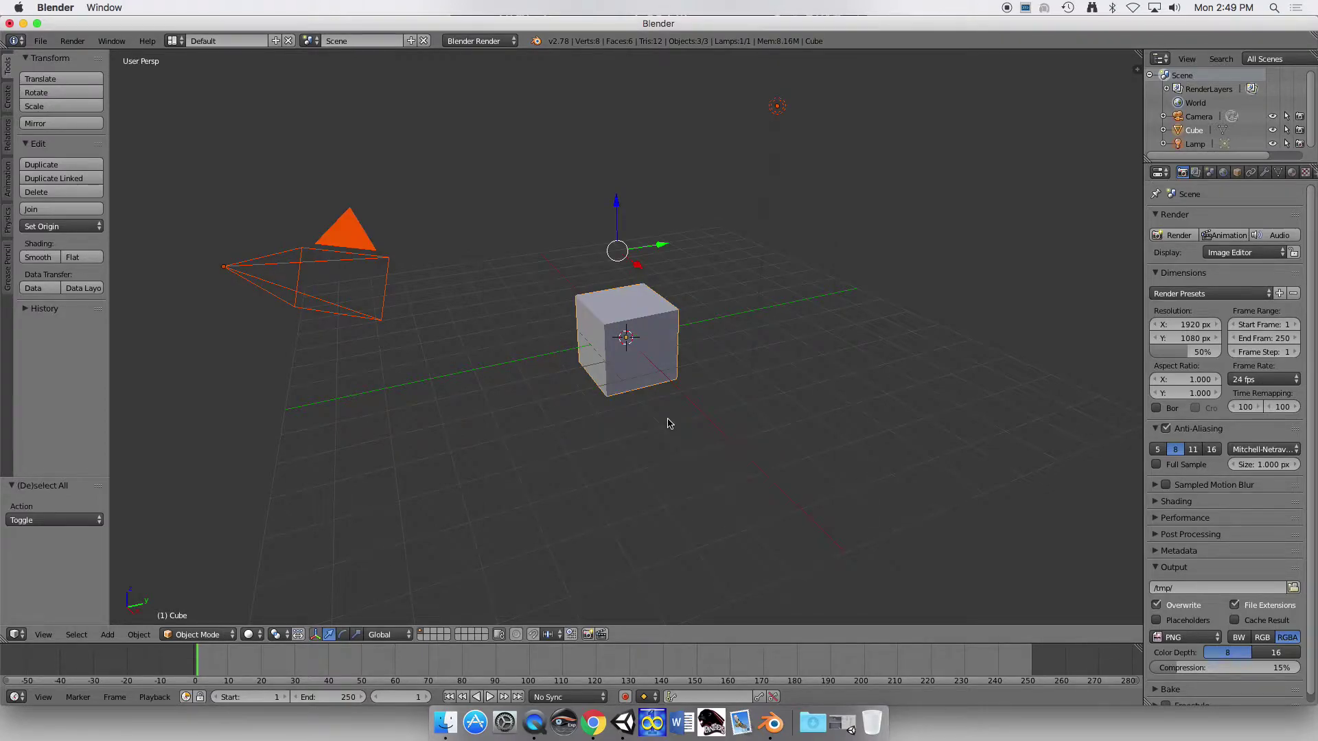
pyautogui.press('x')
pyautogui.click(669, 423)
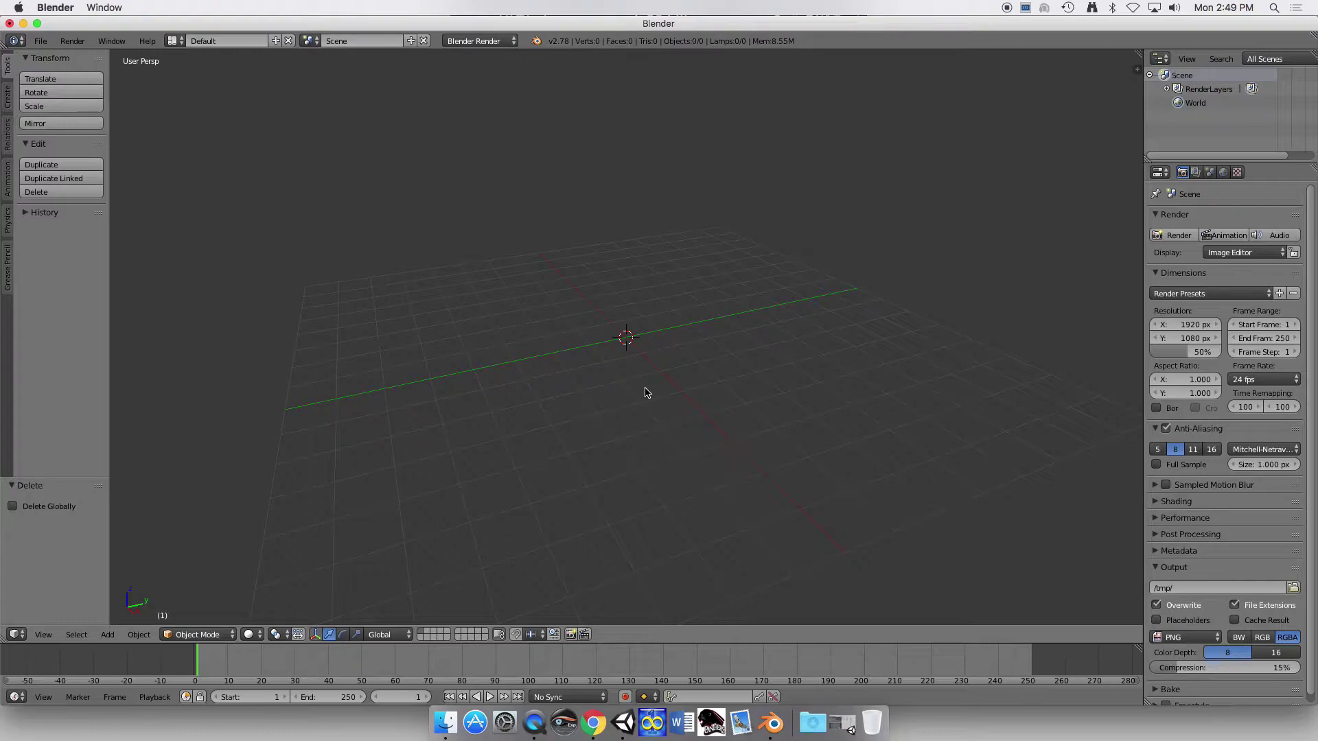
# - Look straight down on the empty grid from the top view
pyautogui.press('KP_7')
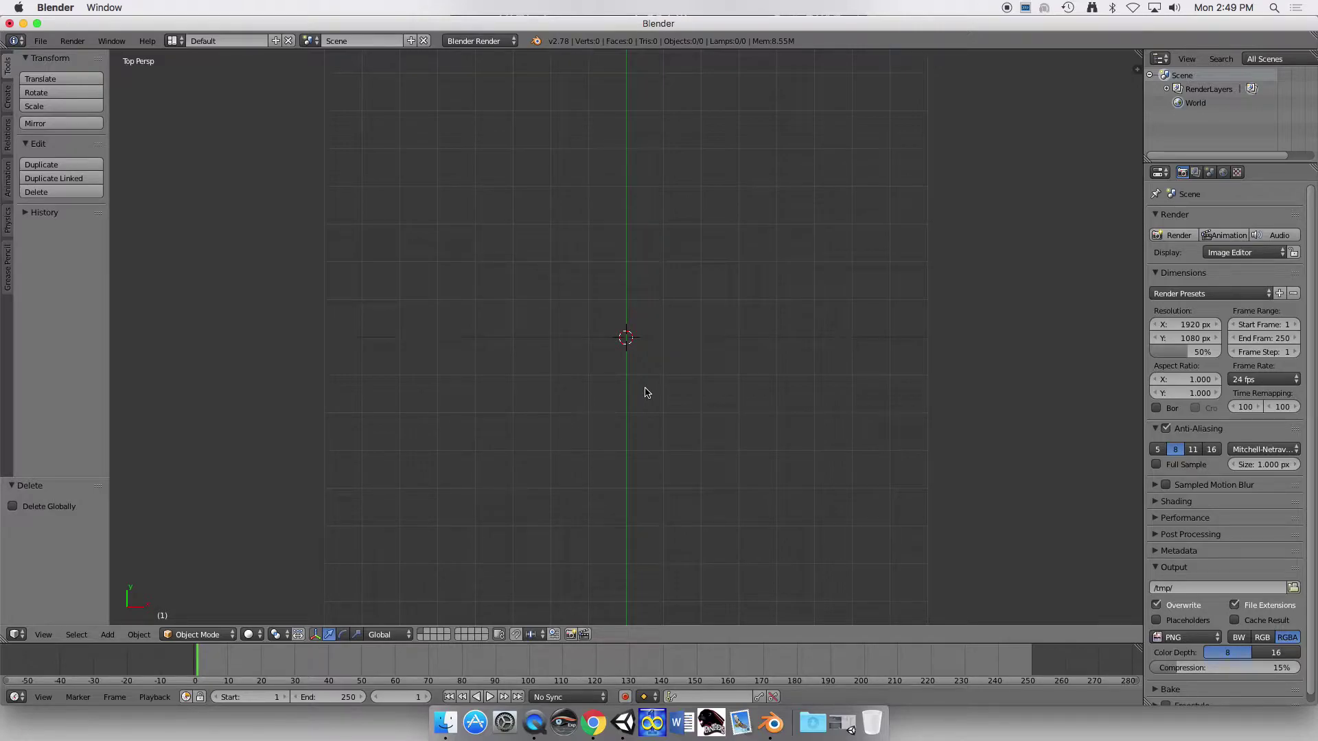
pyautogui.press('KP_5')
pyautogui.press('KP_5')
pyautogui.scroll(-4, 394, 213)
pyautogui.press('KP_5')
# - Add a cube and scale it 100 times along the X axis
pyautogui.click(8, 98)
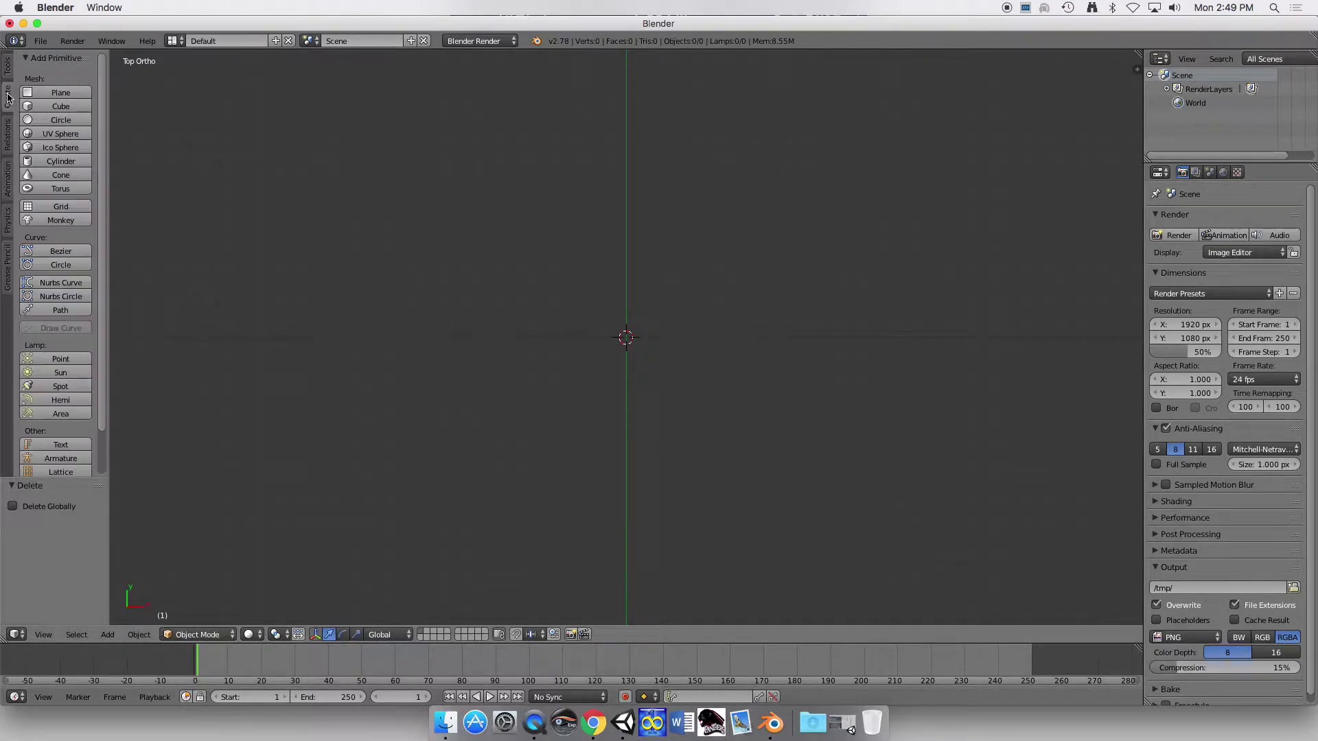
pyautogui.click(61, 106)
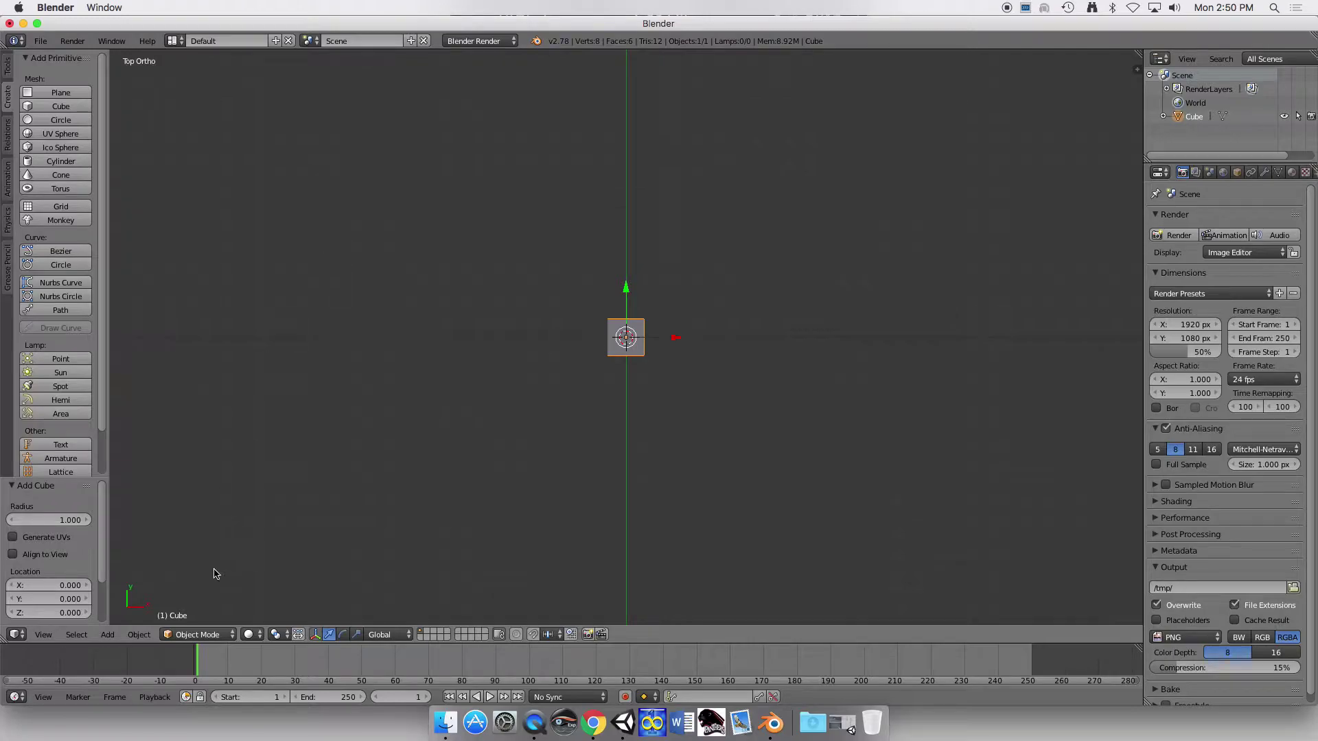
pyautogui.press('s')
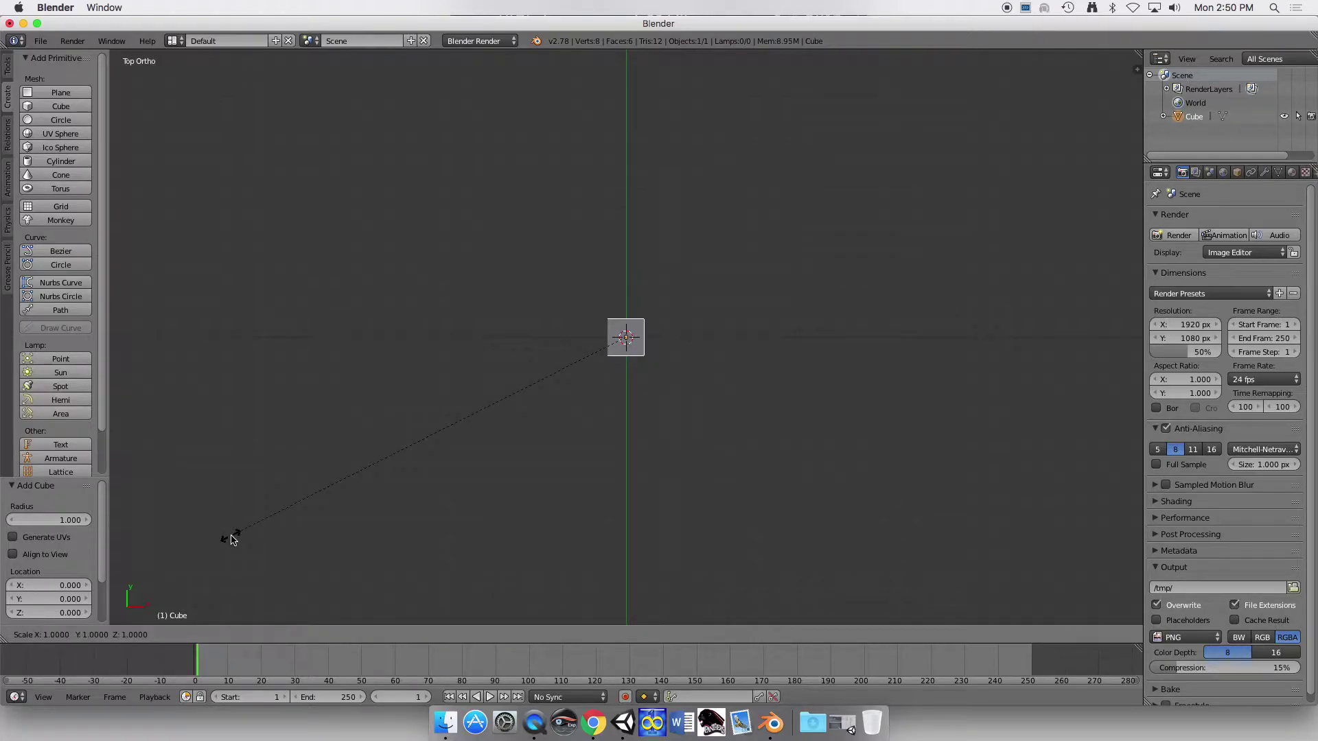
pyautogui.press('x')
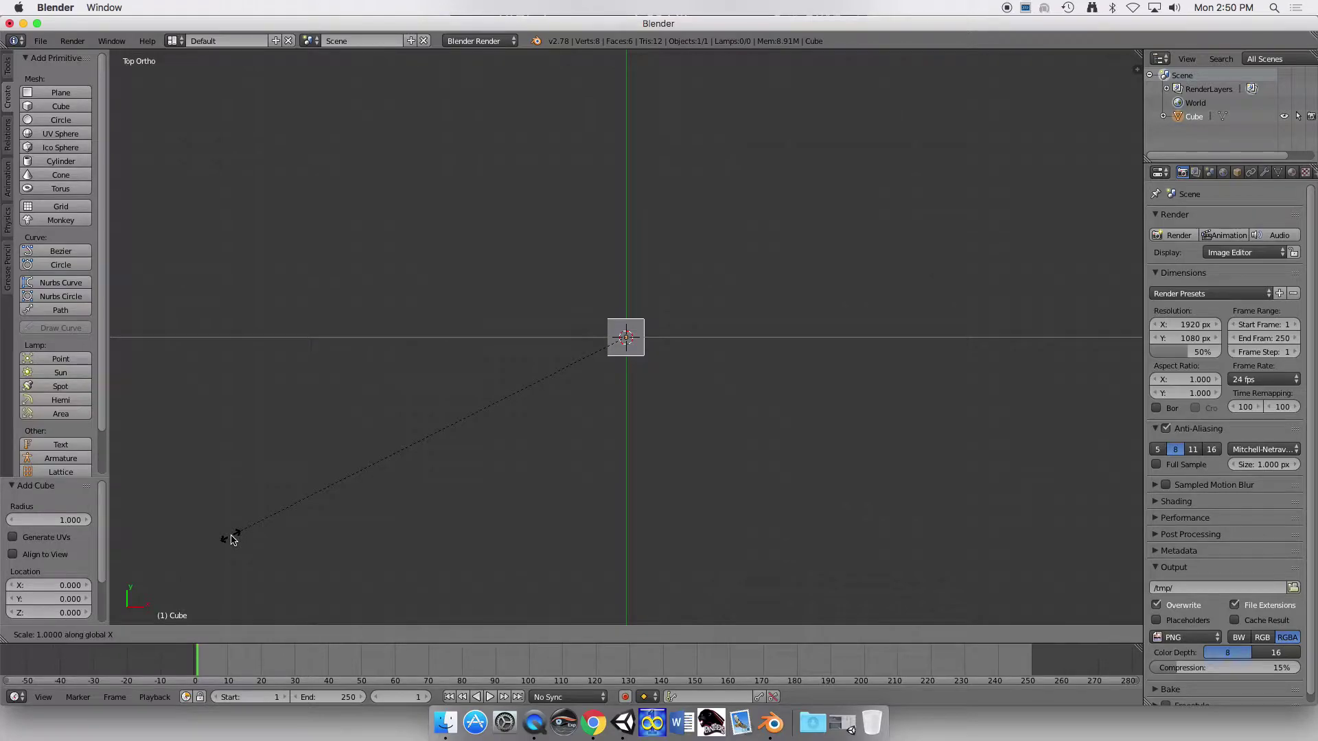
pyautogui.write('100')
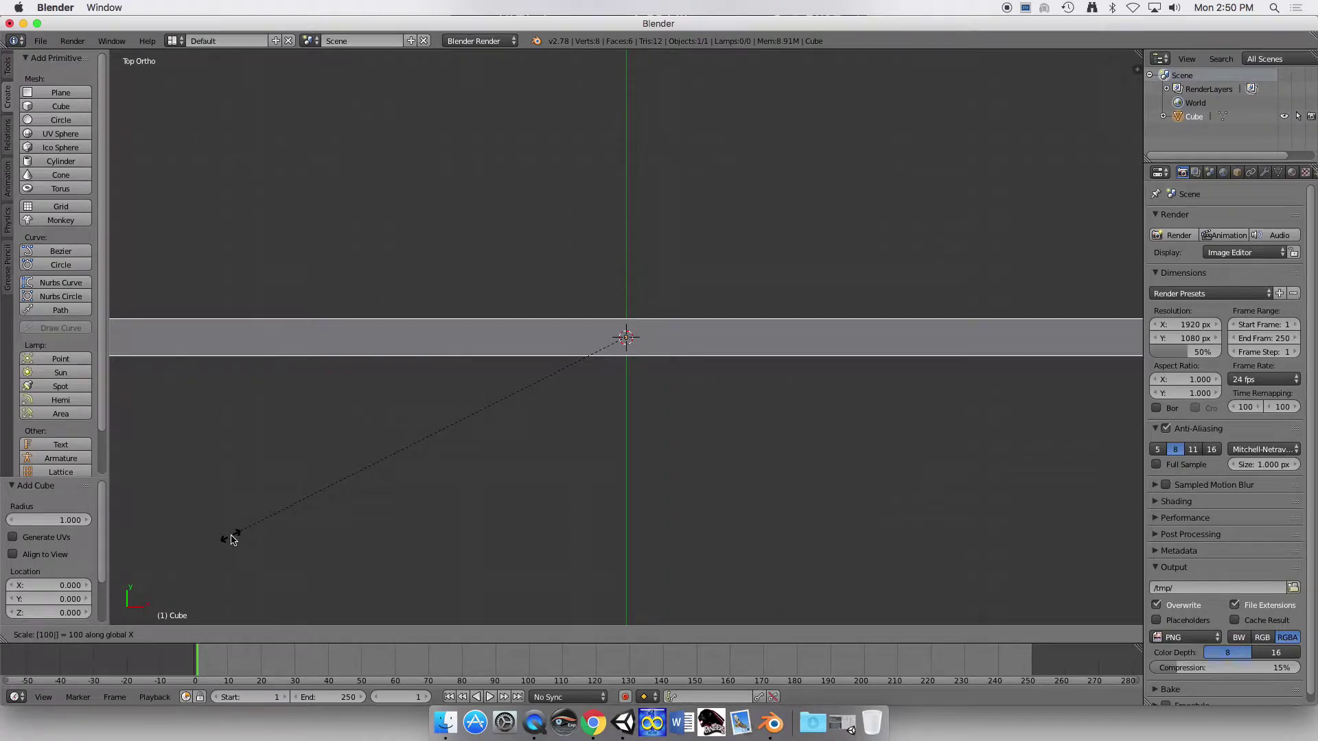
pyautogui.press('Return')
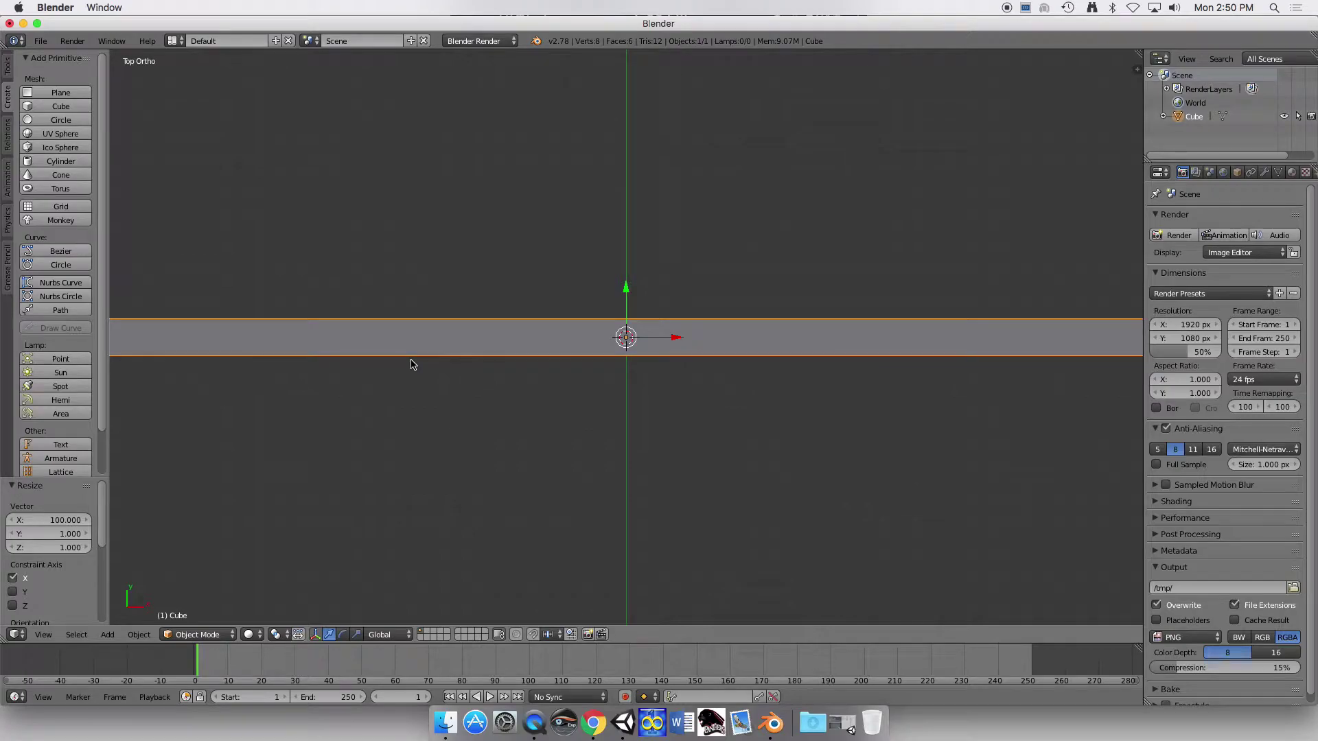
# - Scale the bar 100 times along Y into a flat square slab, then return to top view
pyautogui.press('s')
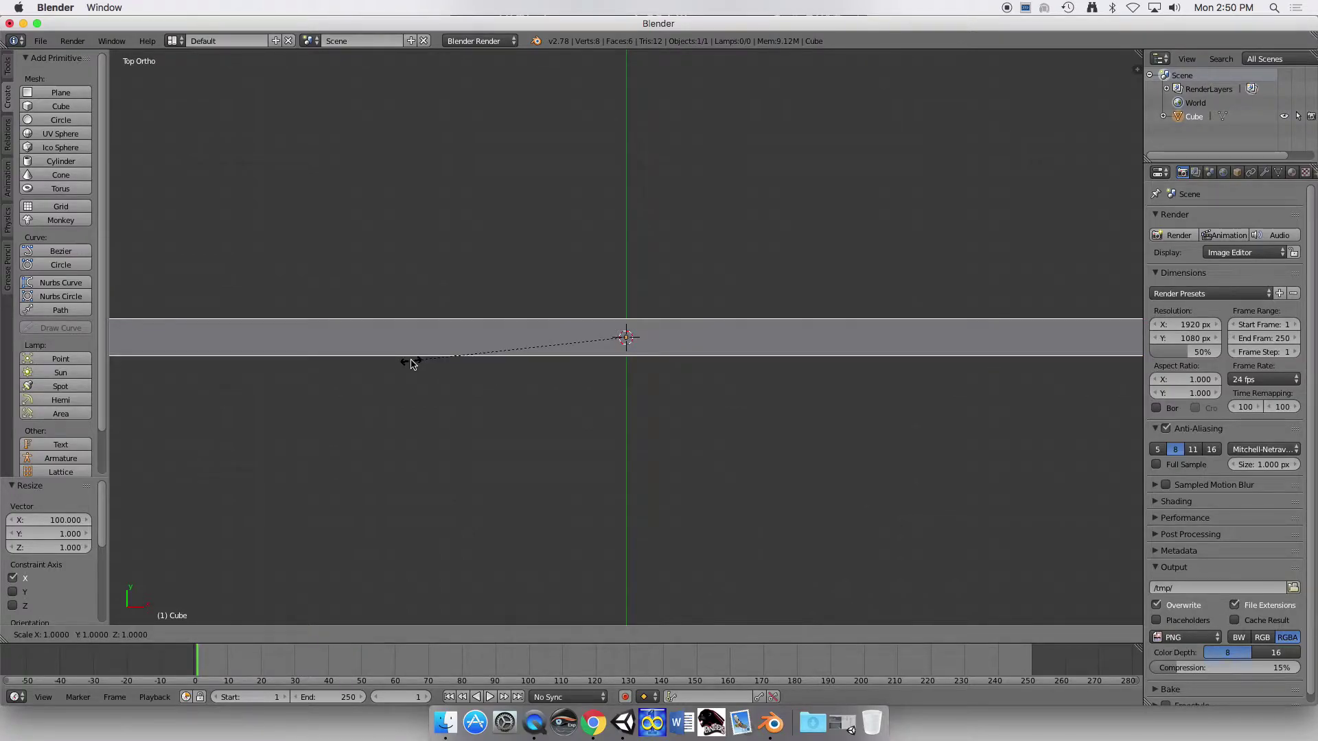
pyautogui.press('y')
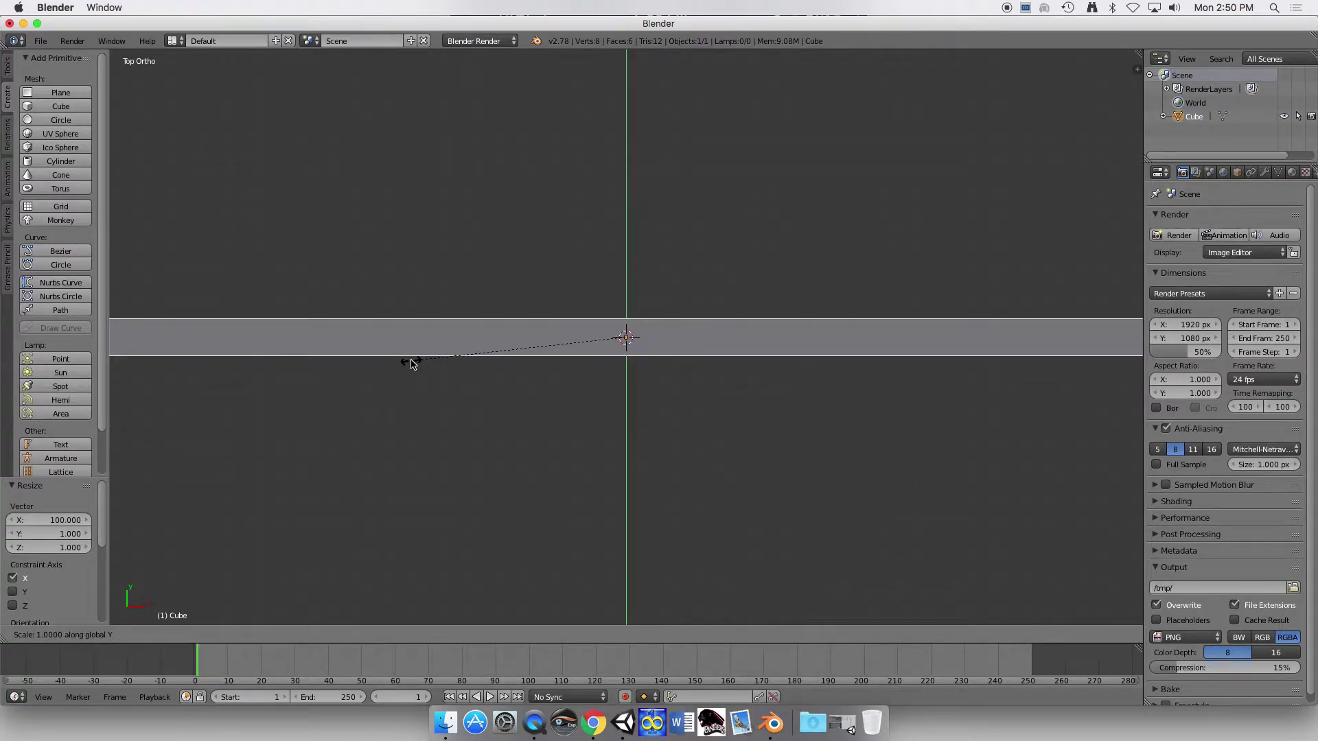
pyautogui.write('100')
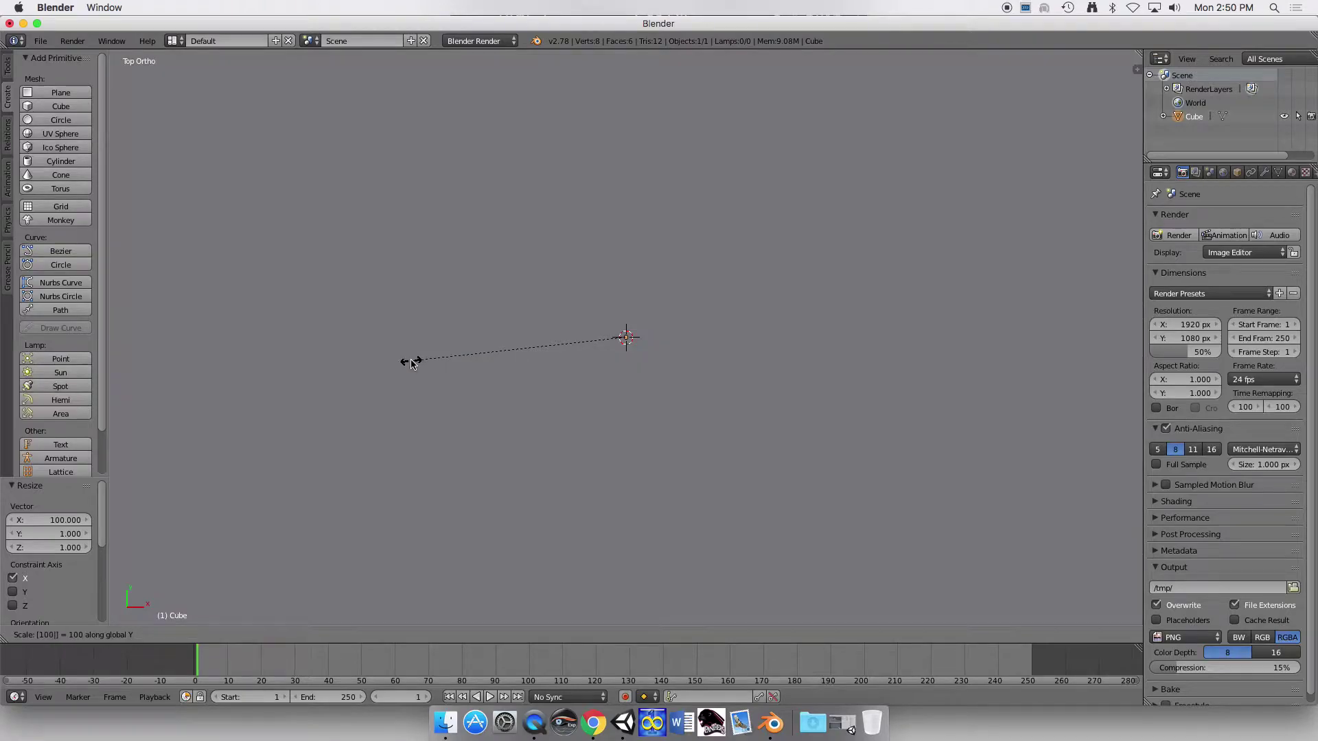
pyautogui.press('Return')
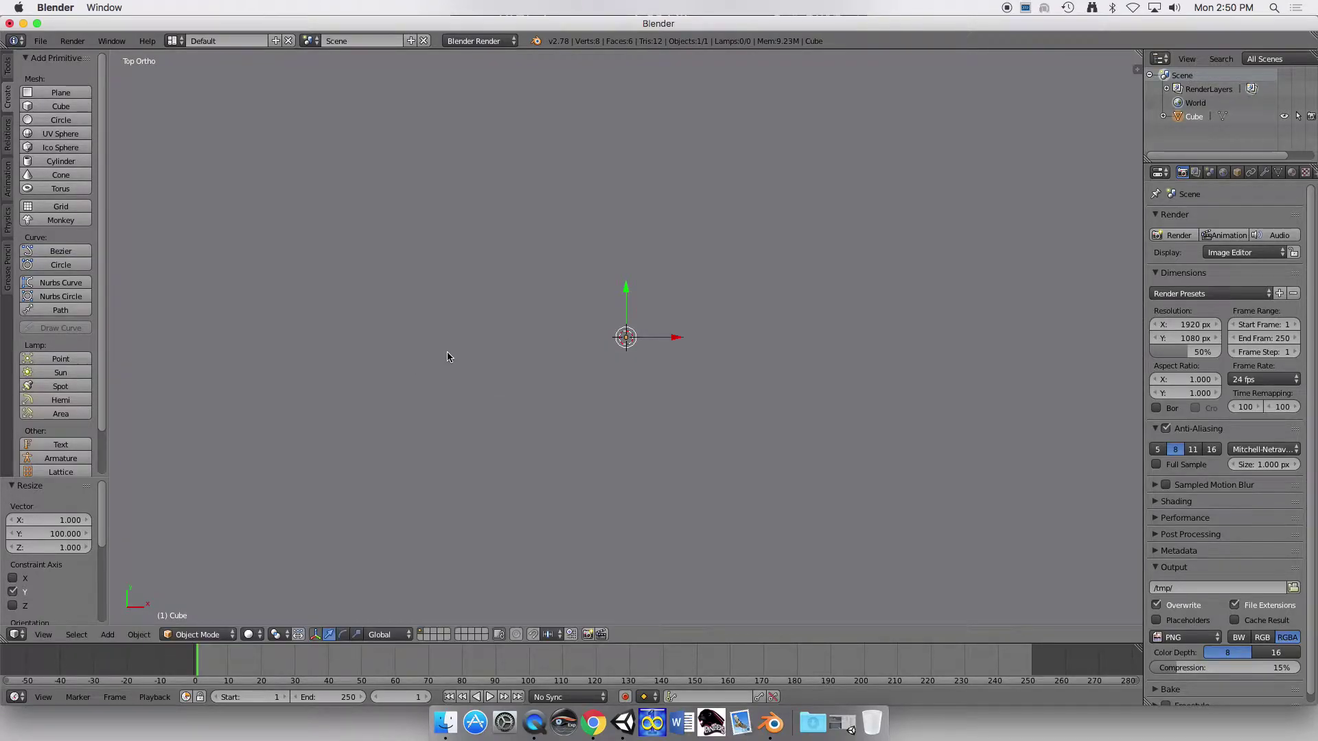
pyautogui.scroll(-5, 473, 344)
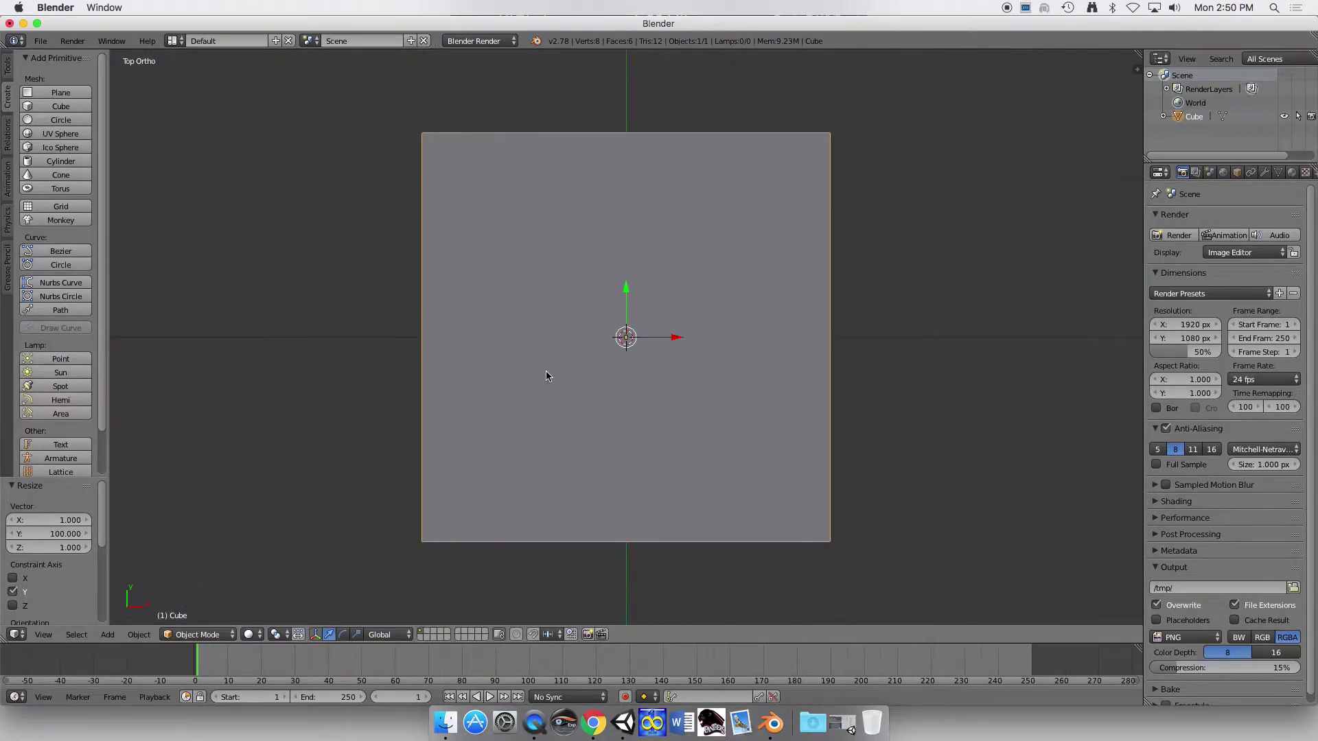
pyautogui.scroll(2, 550, 332)
pyautogui.scroll(-2, 551, 332)
pyautogui.moveTo(578, 389); pyautogui.dragTo(580, 356, button='middle')
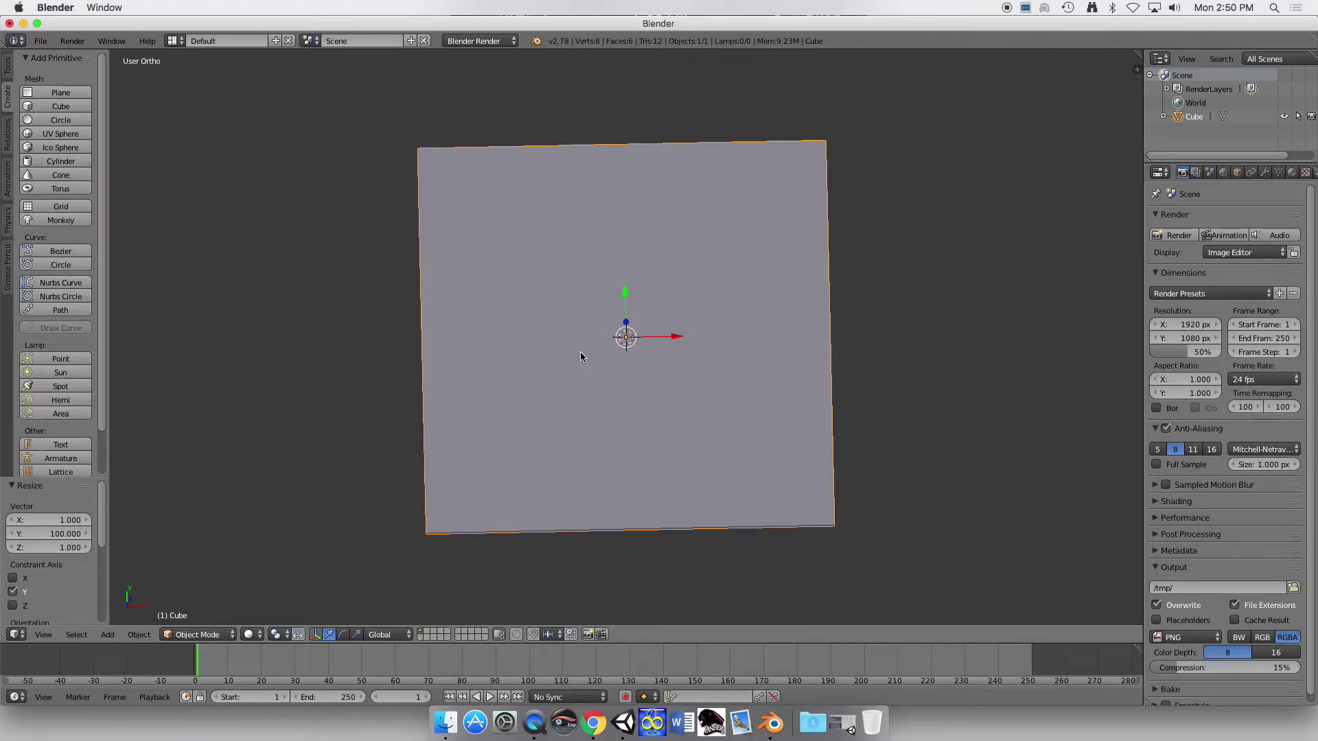
pyautogui.press('KP_7')
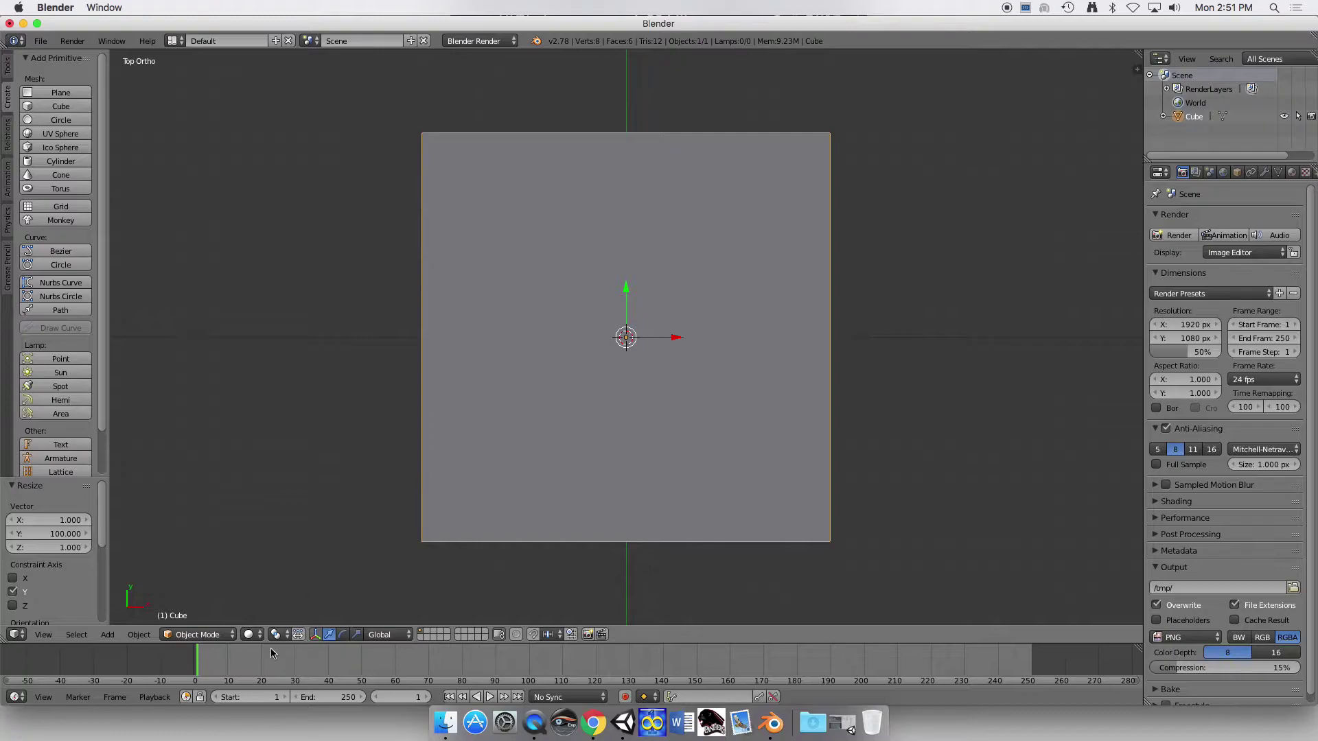
# - Enter Edit Mode on the slab and add 29 horizontal edge loop cuts
pyautogui.click(218, 635)
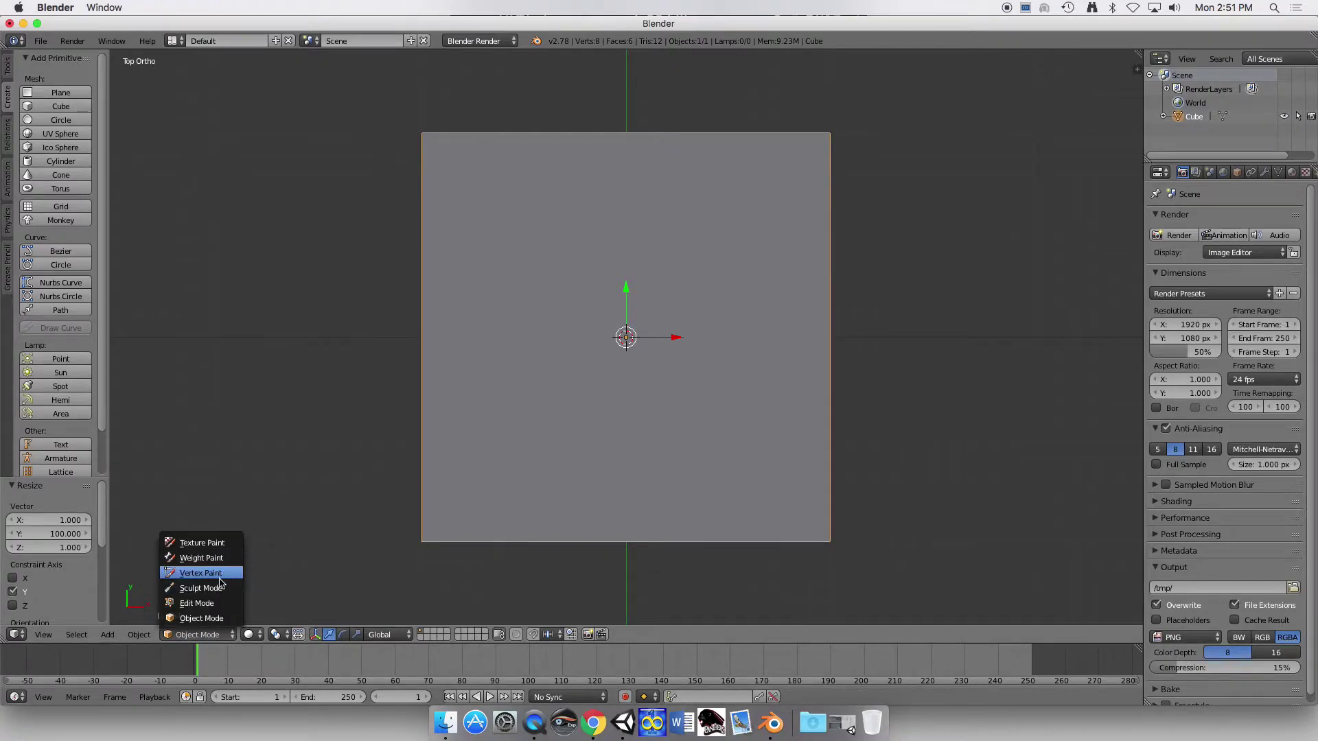
pyautogui.click(219, 604)
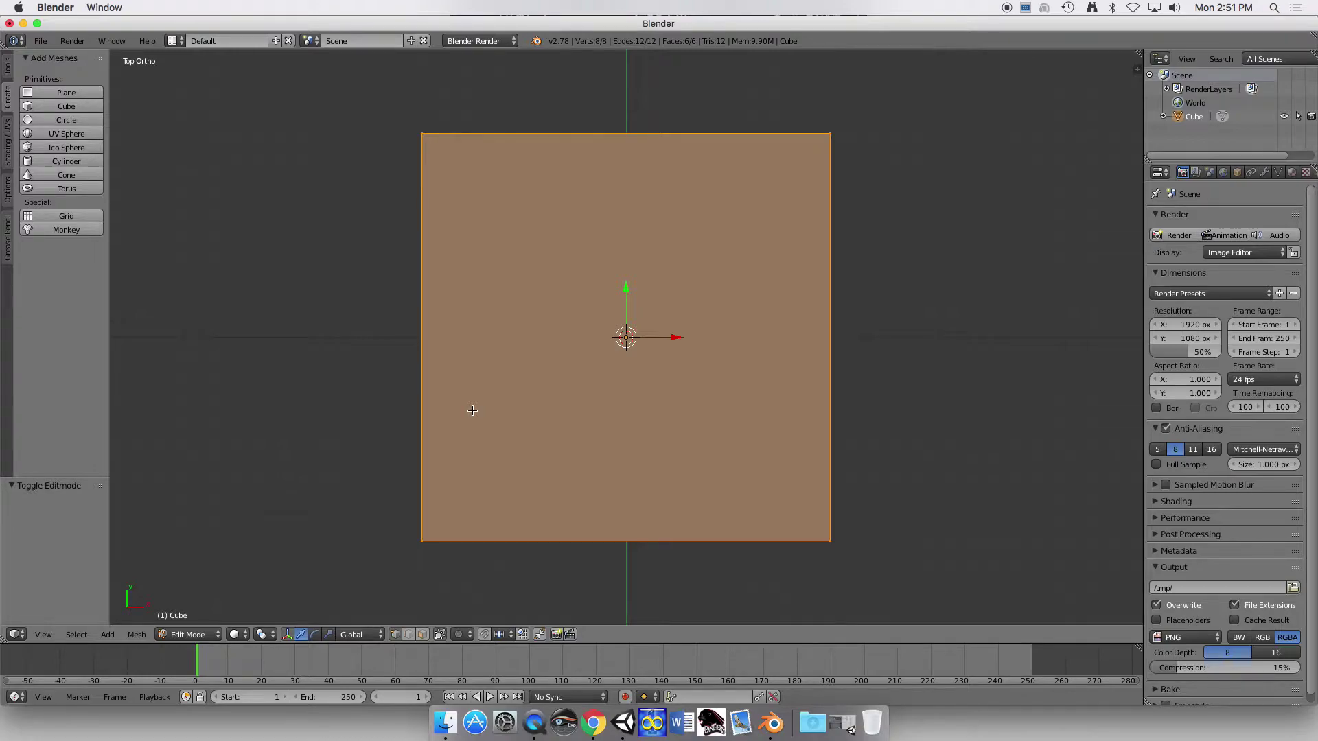
pyautogui.hotkey('ctrl', 'r')
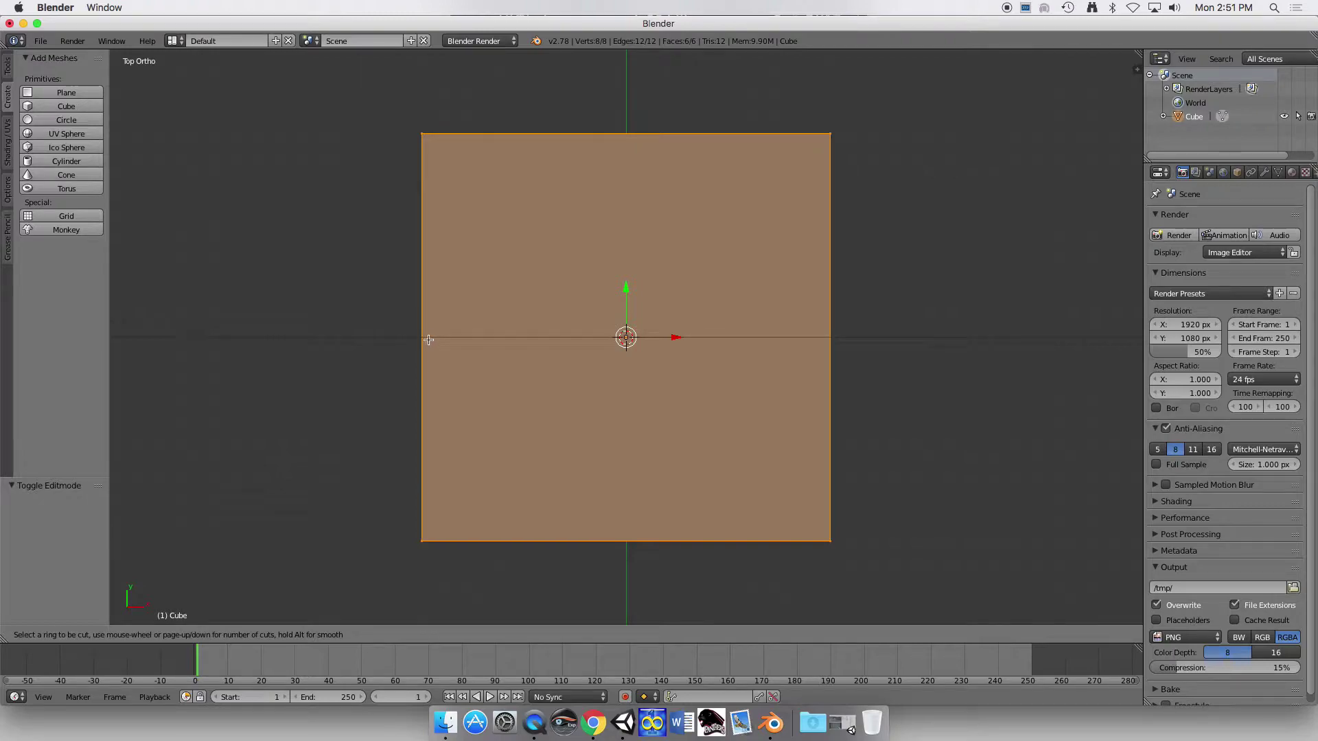
pyautogui.write('29')
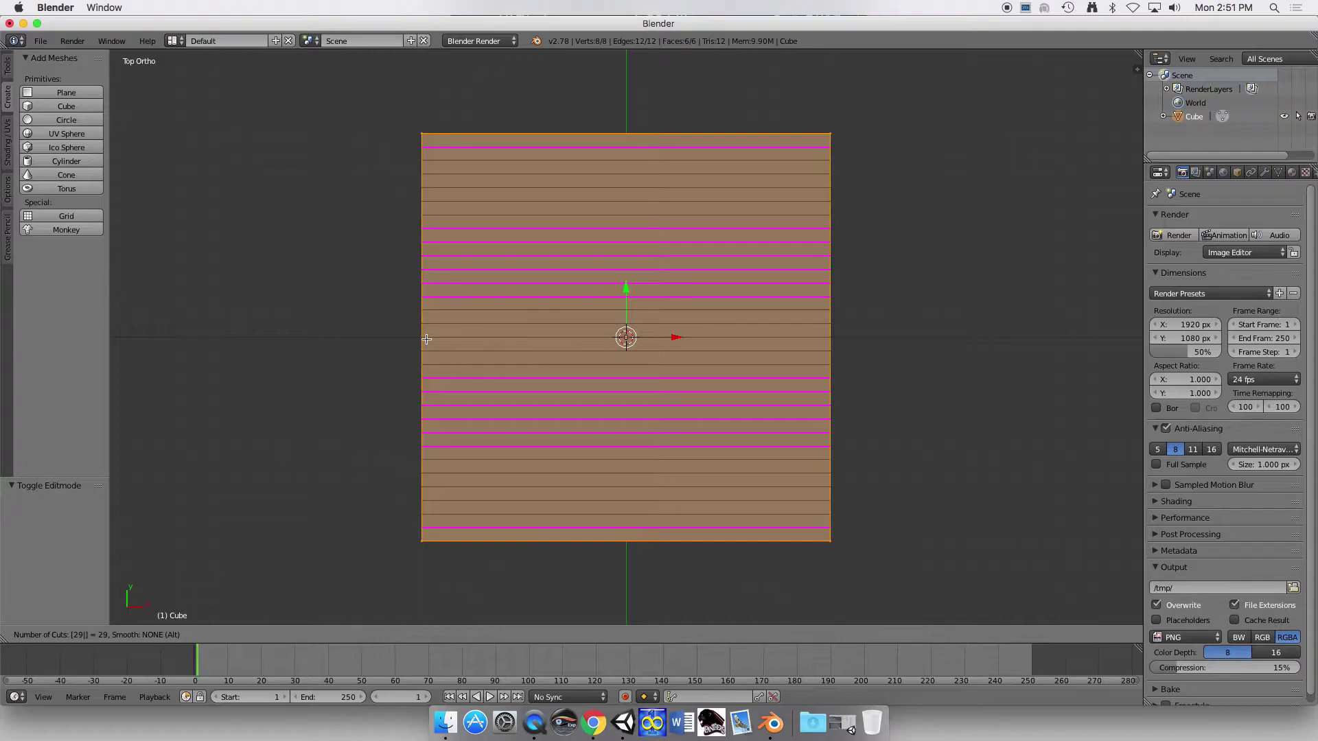
pyautogui.click(426, 339)
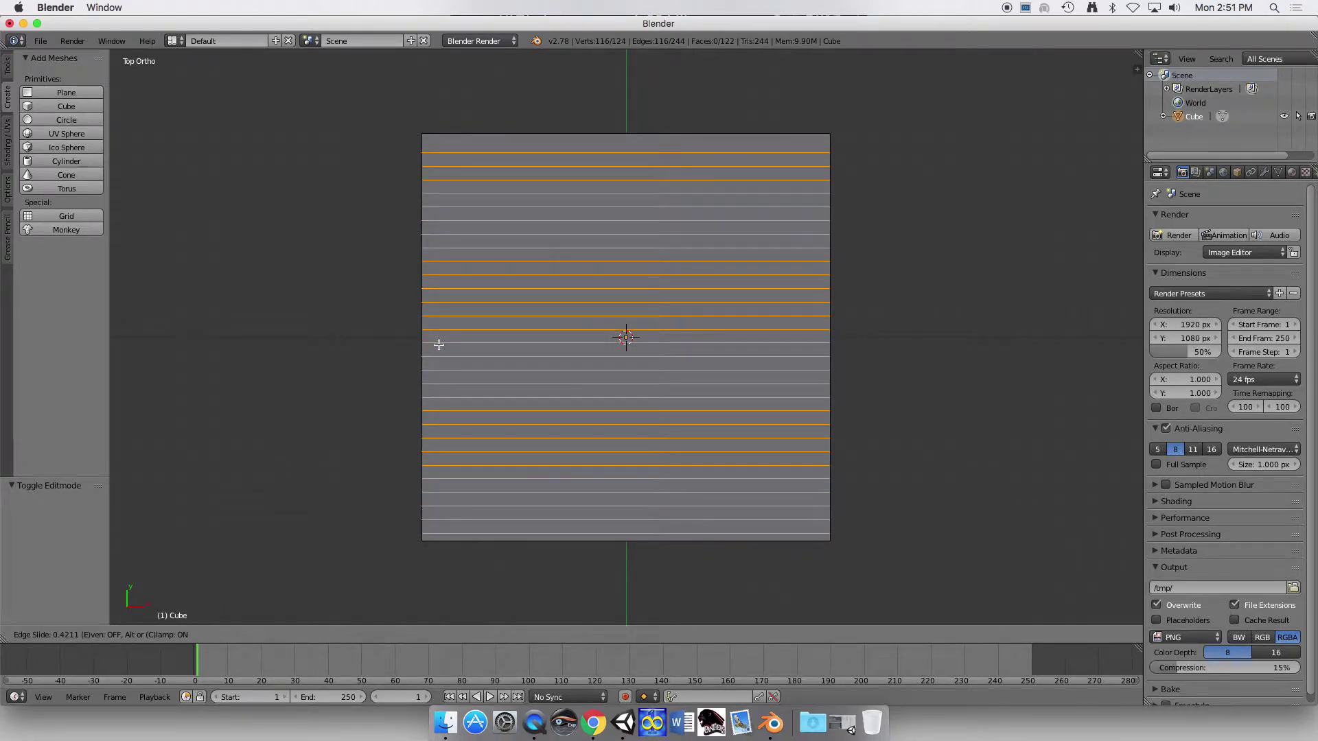
pyautogui.click(438, 344)
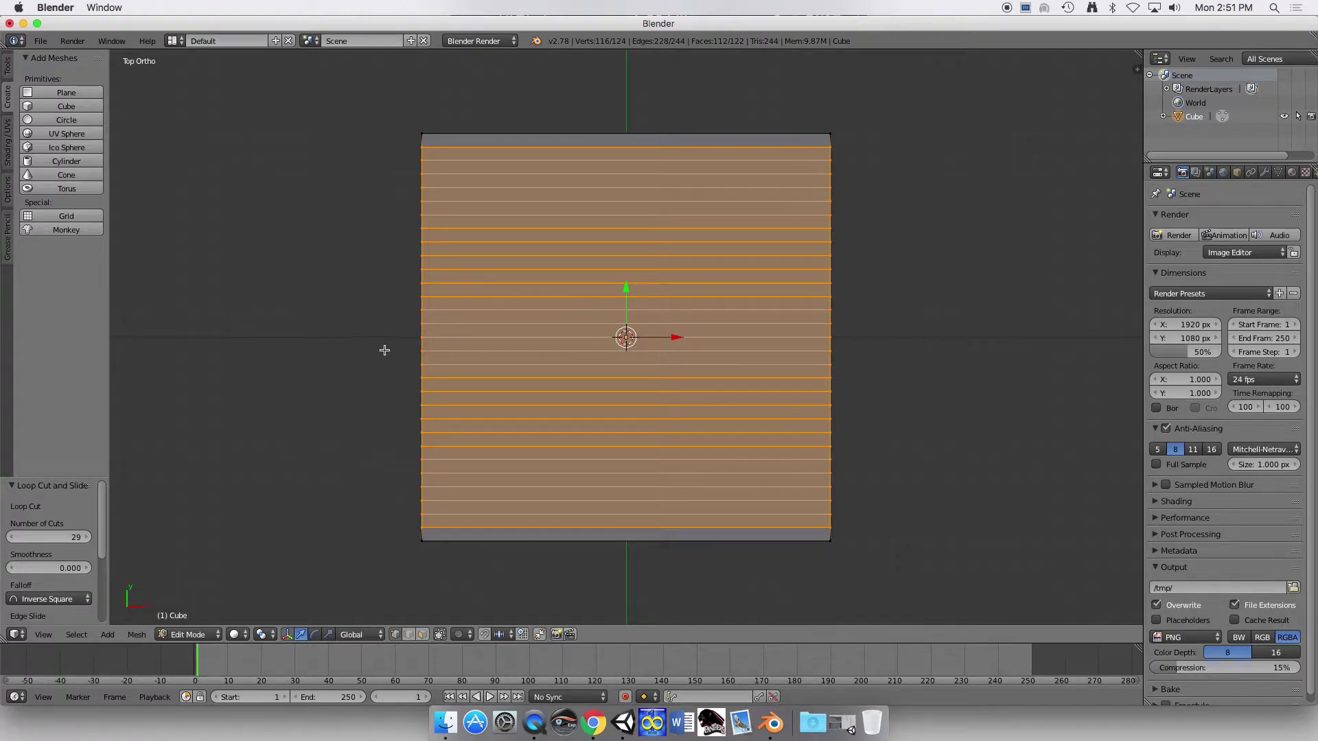
pyautogui.press('a')
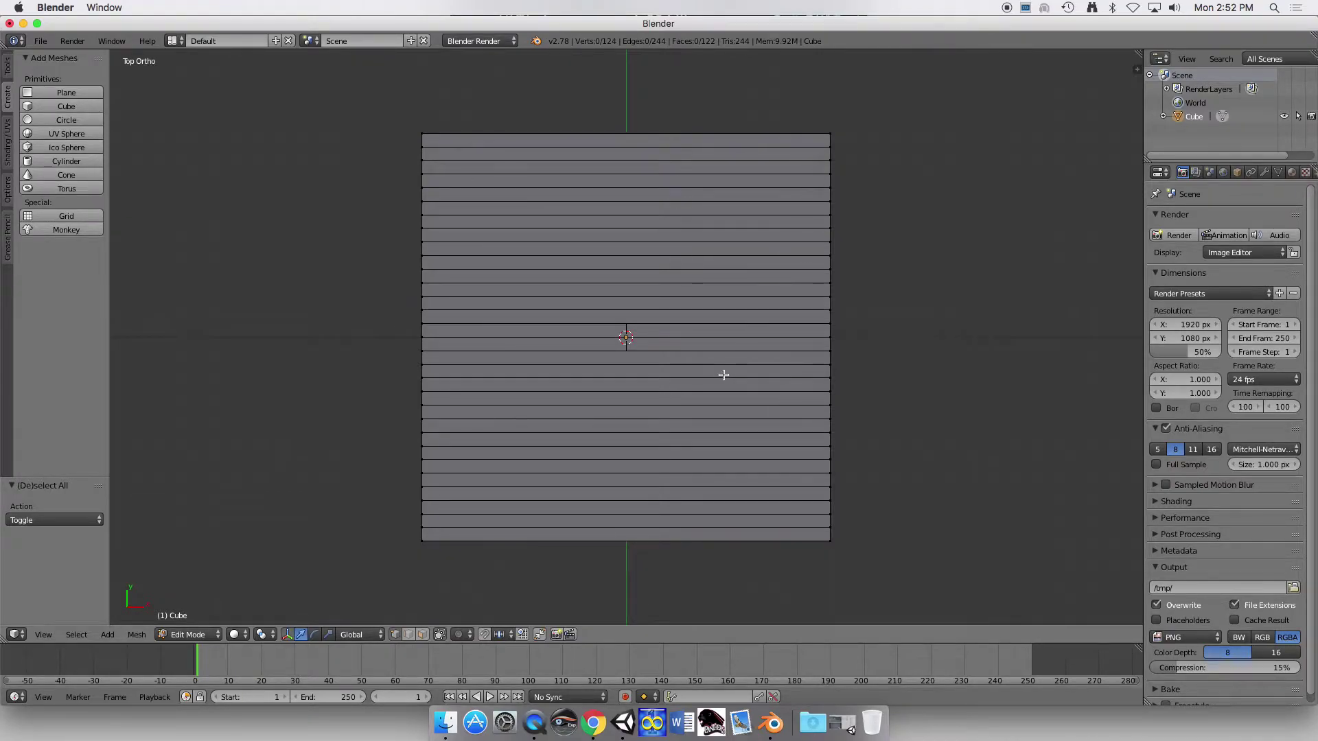
# - Add 29 vertical edge loop cuts, deselect all, and check the grid from the top
pyautogui.hotkey('ctrl', 'r')
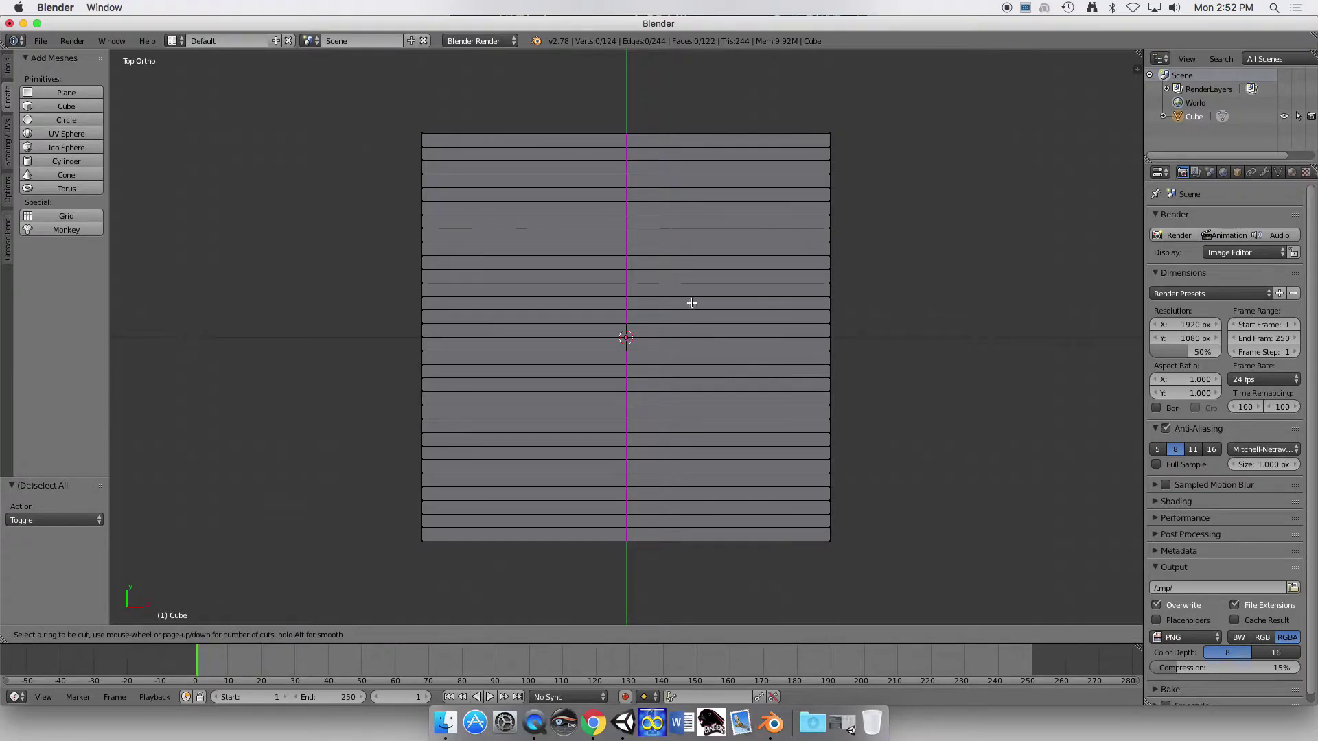
pyautogui.write('29')
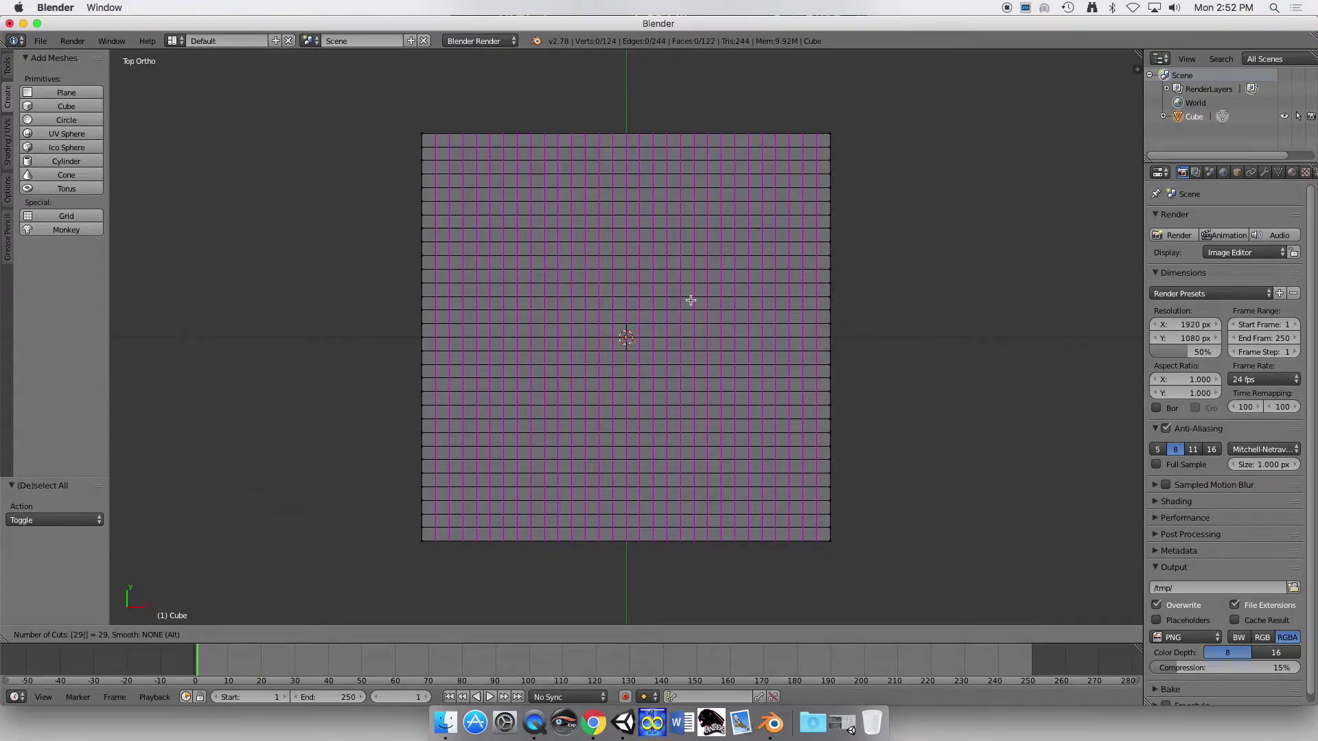
pyautogui.press('Return')
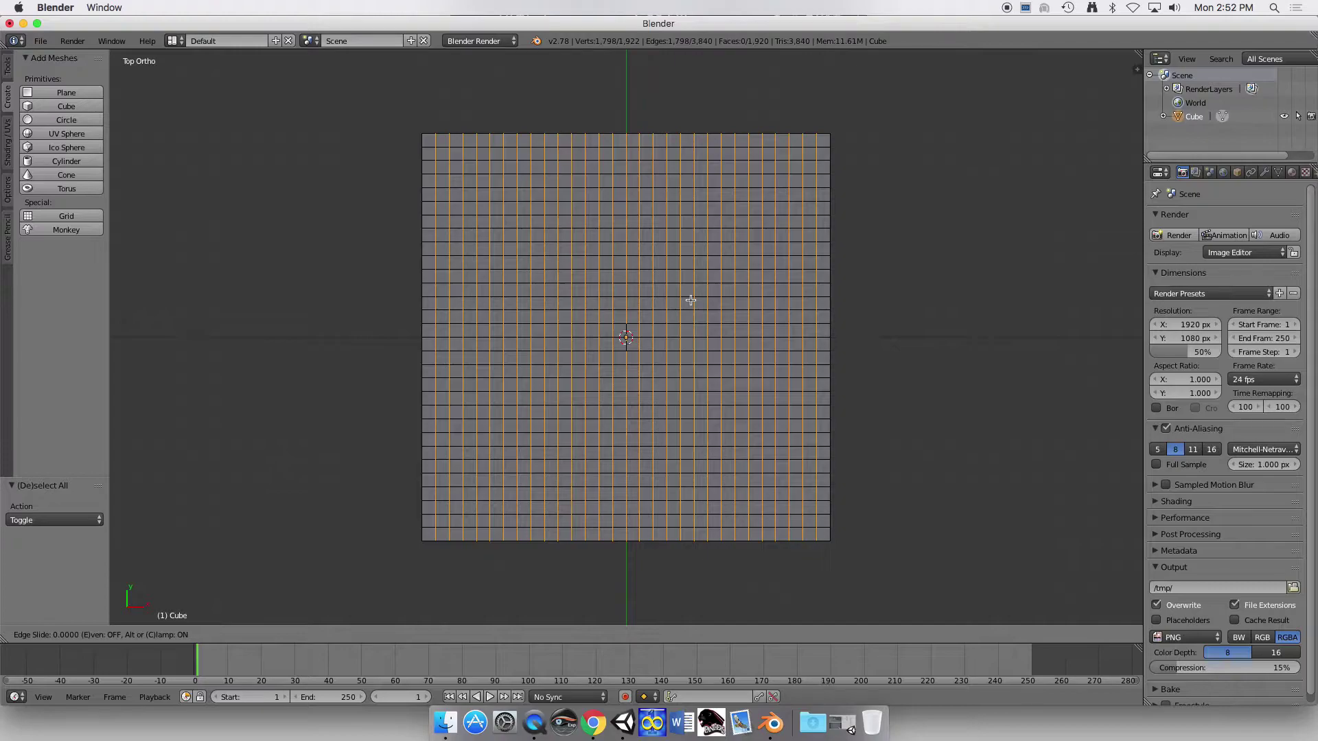
pyautogui.press('Return')
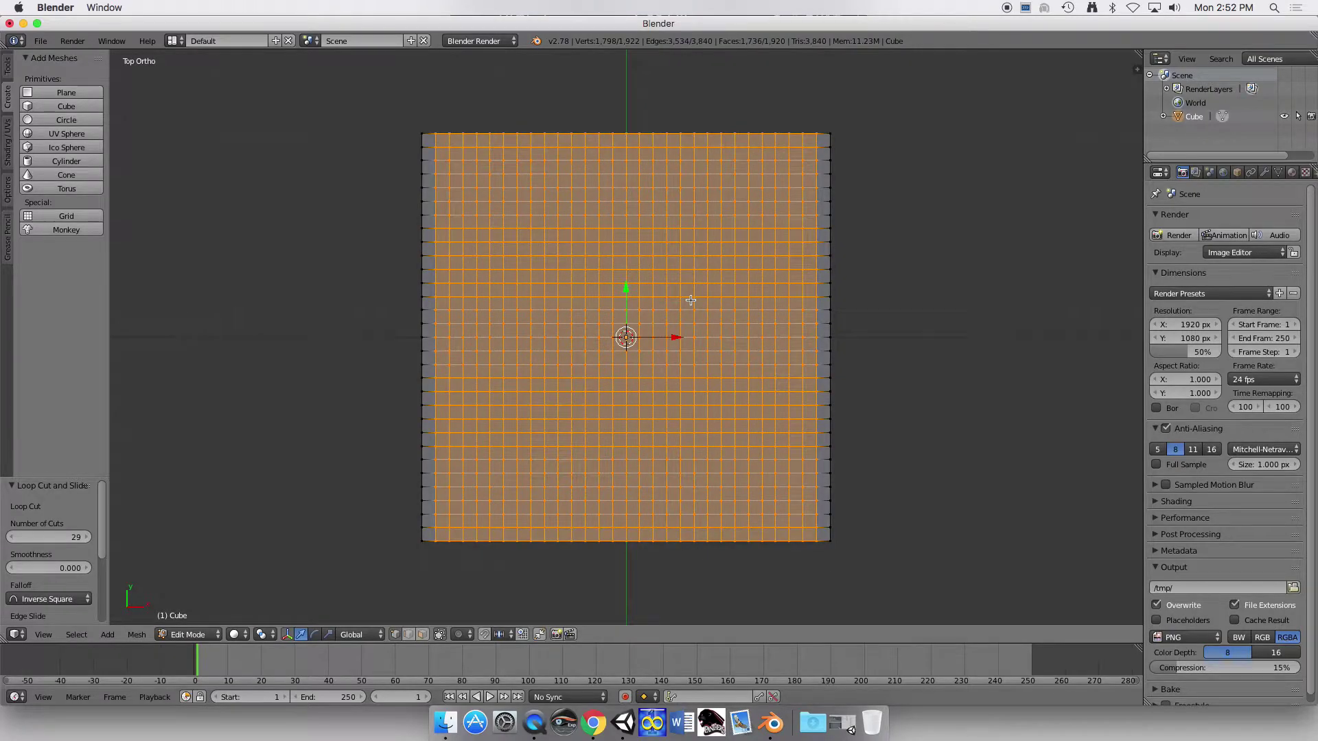
pyautogui.press('a')
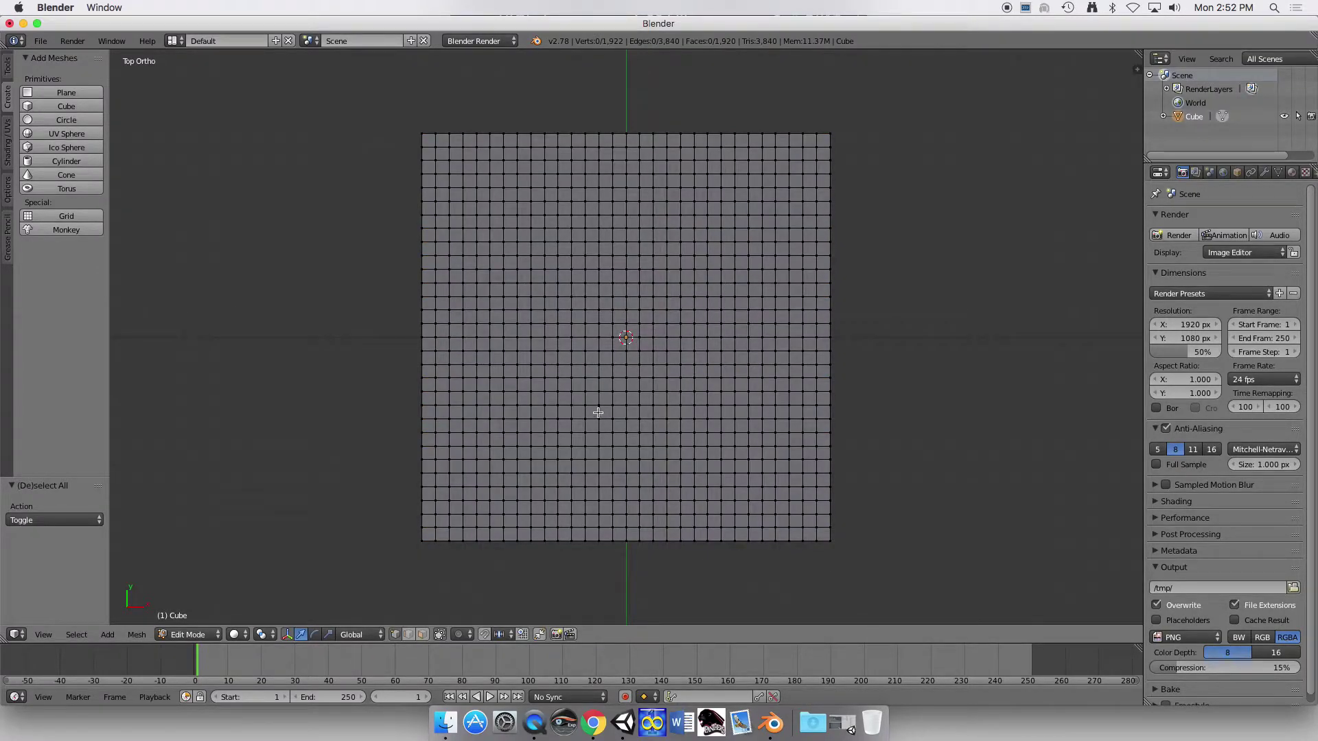
pyautogui.moveTo(610, 413); pyautogui.dragTo(611, 324, button='middle')
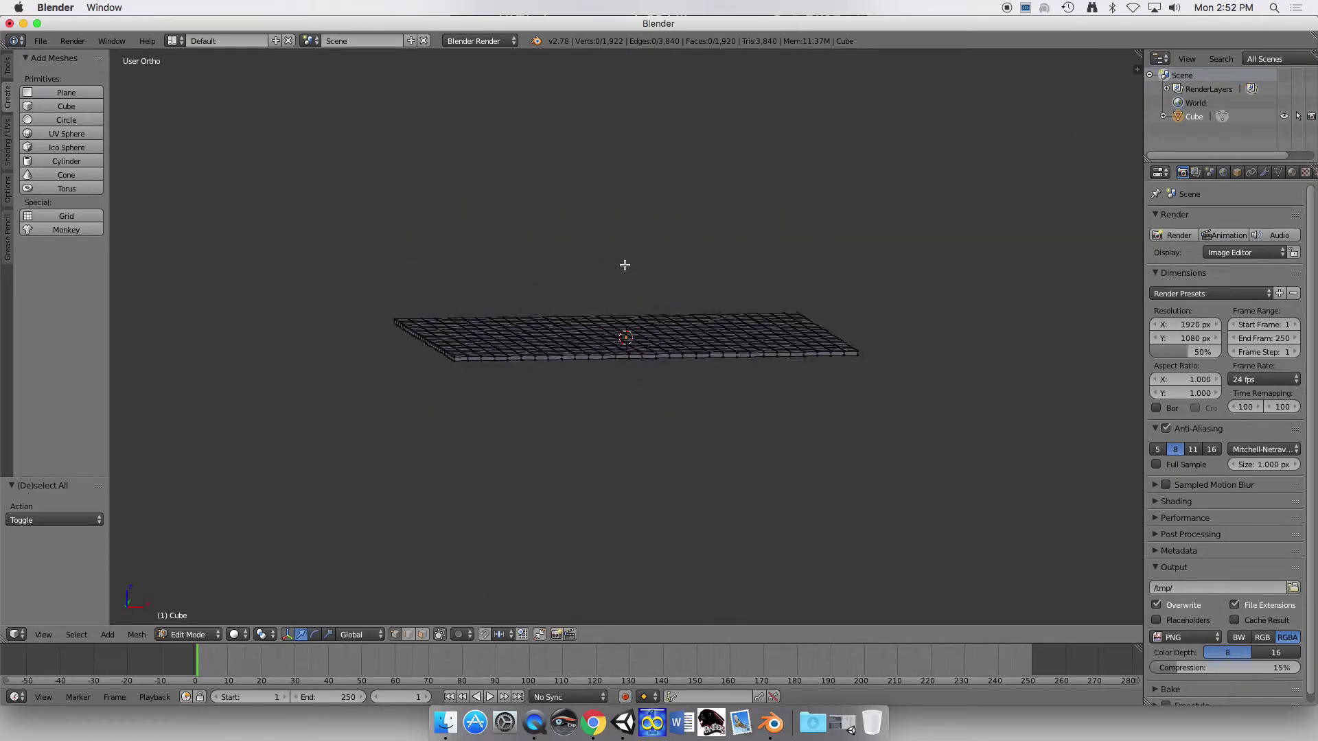
pyautogui.moveTo(625, 265); pyautogui.dragTo(612, 374, button='middle')
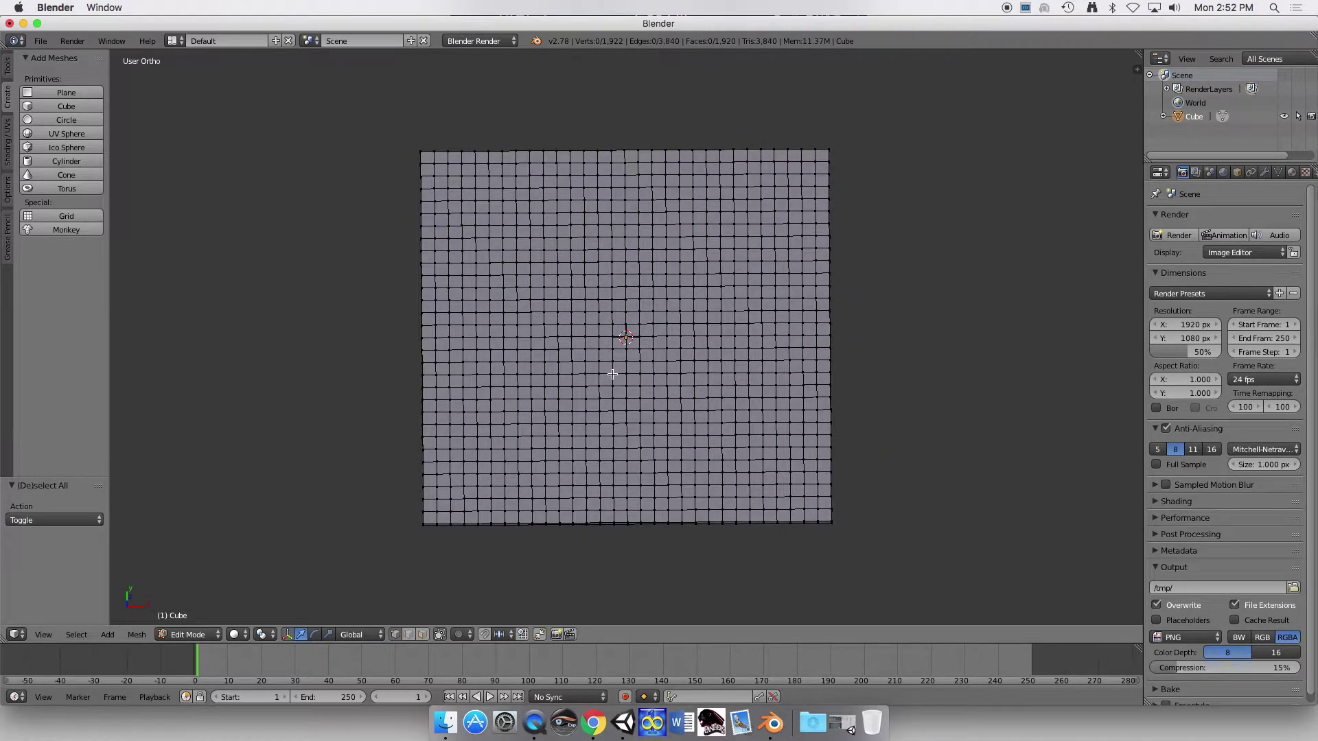
pyautogui.press('KP_7')
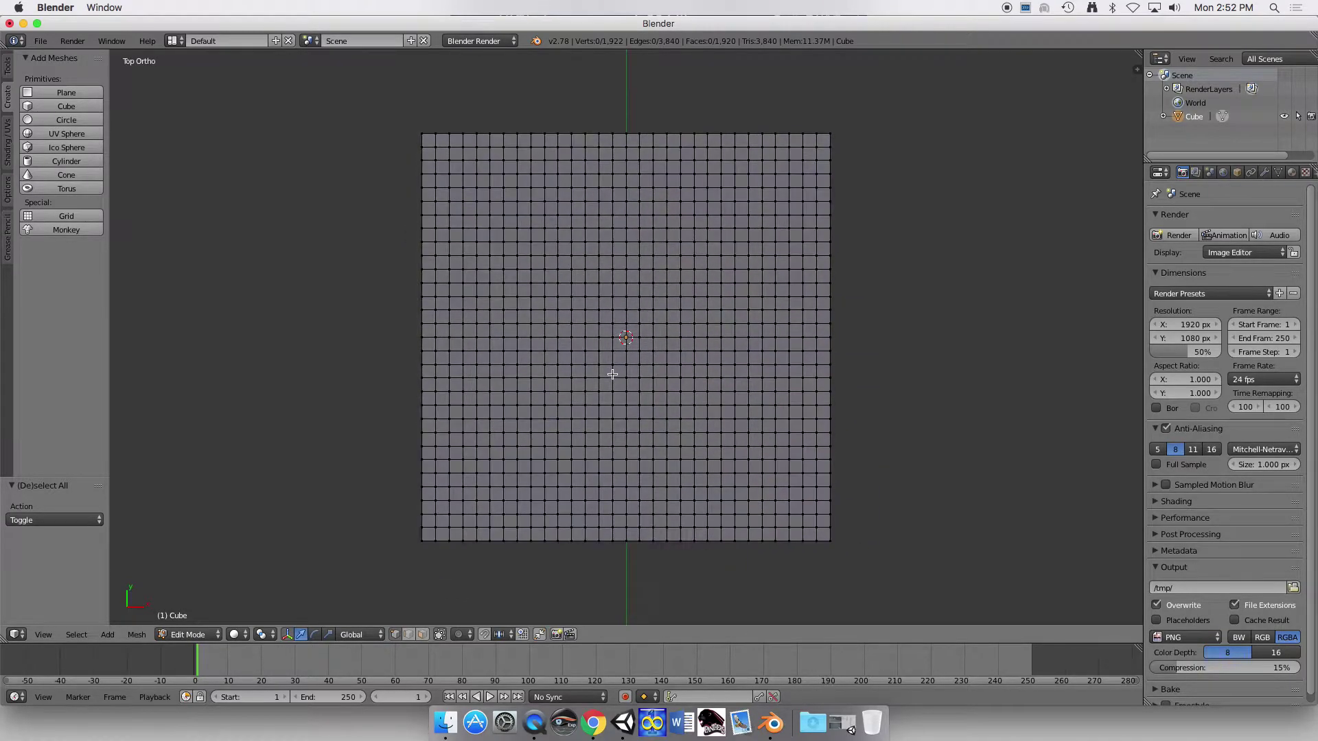
# - Switch mesh editing to Face select mode
pyautogui.click(422, 636)
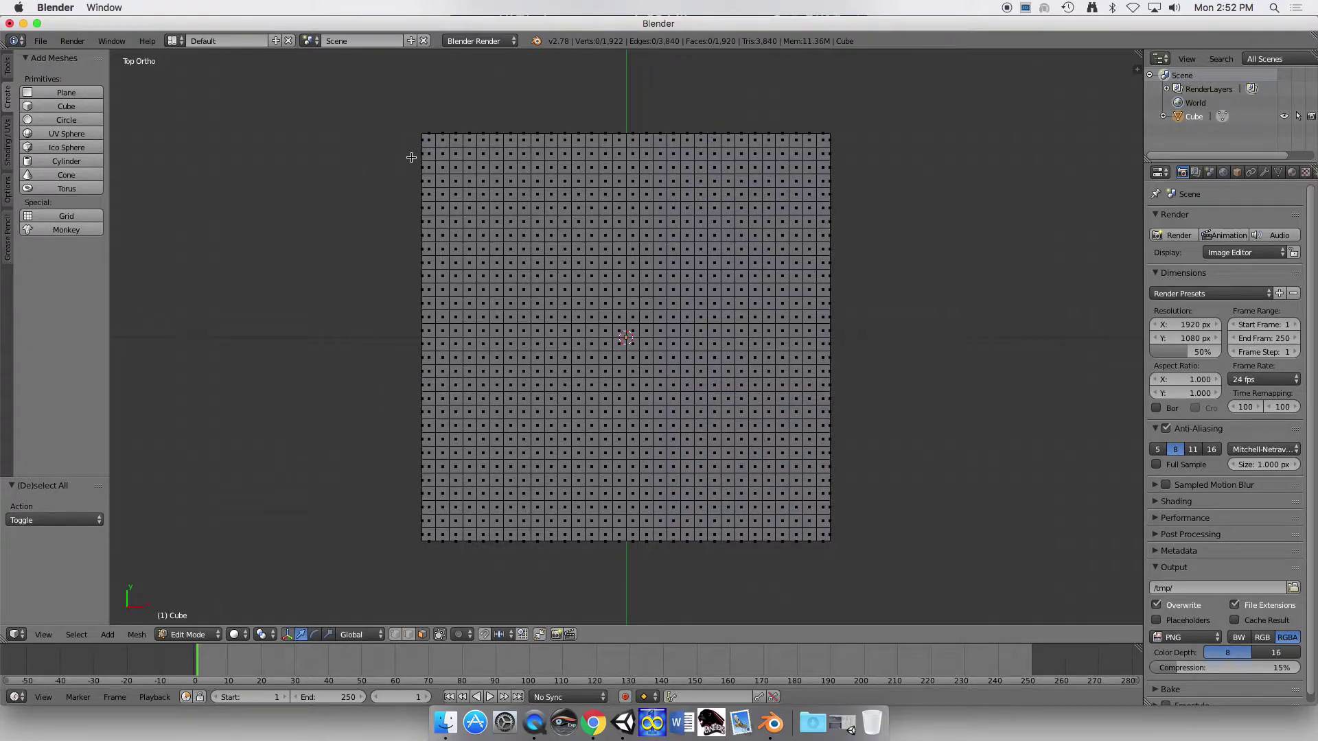
# - Box-select the left, bottom, right and top border faces of the grid for extrusion
pyautogui.press('b')
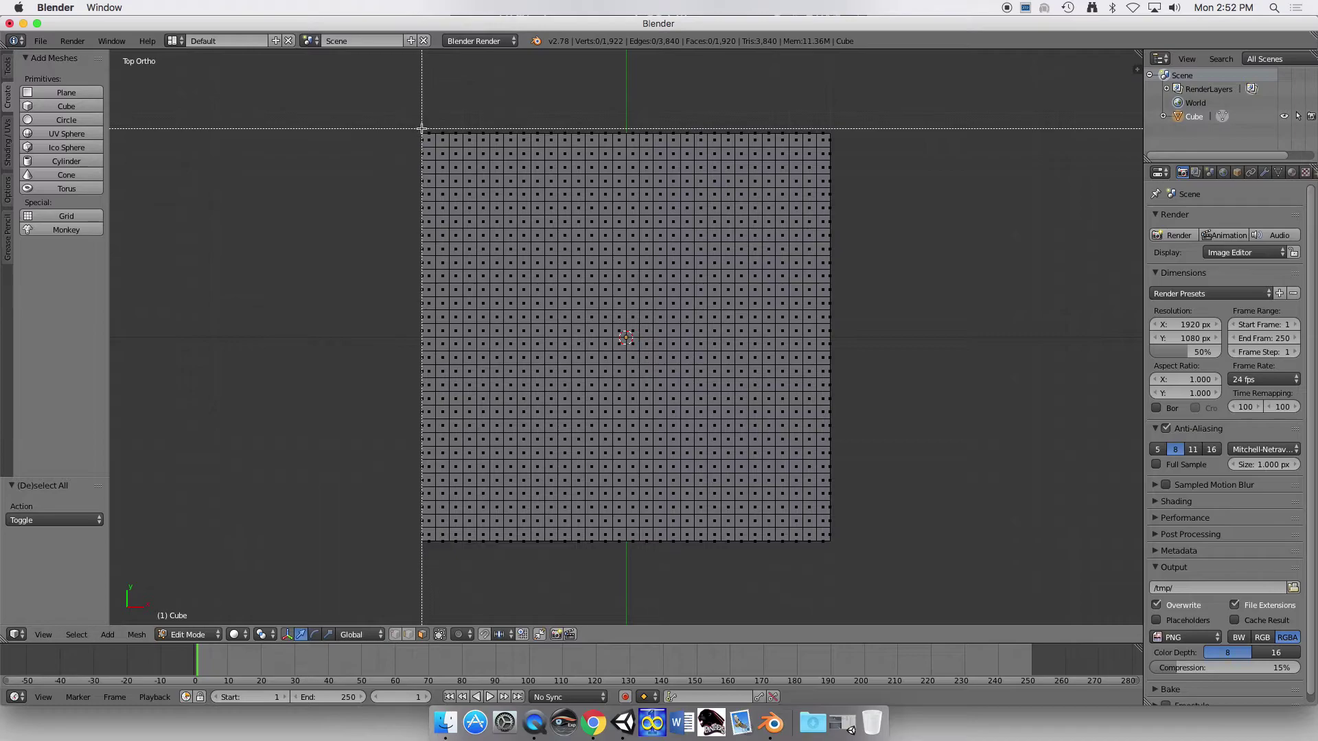
pyautogui.moveTo(422, 128); pyautogui.dragTo(433, 551)
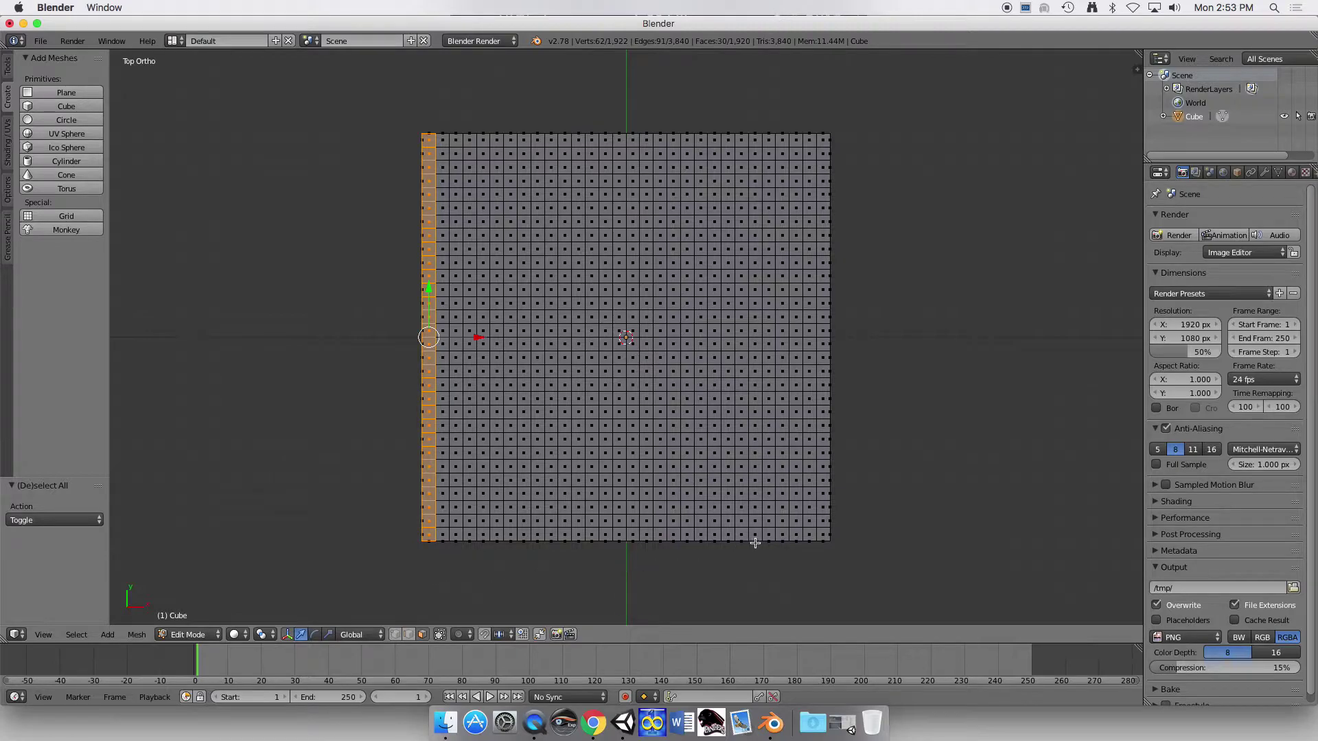
pyautogui.press('b')
pyautogui.moveTo(842, 546); pyautogui.dragTo(440, 539)
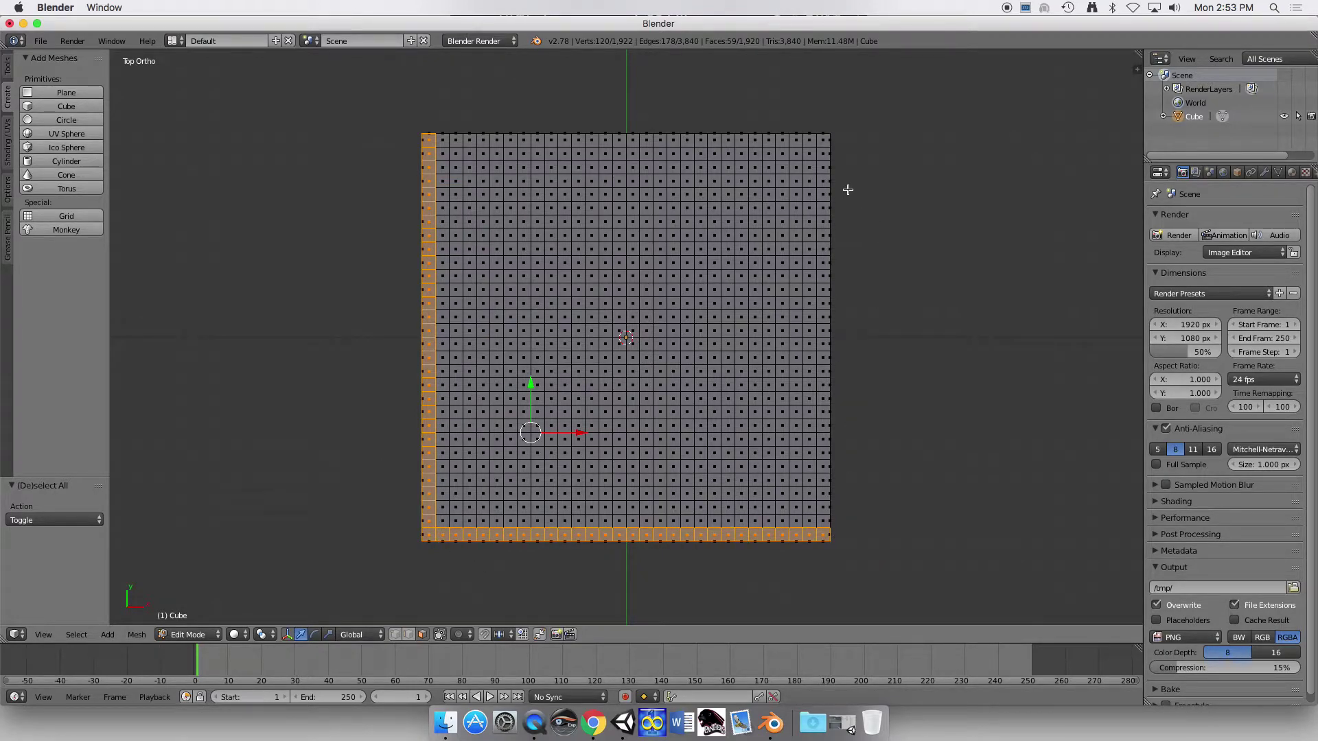
pyautogui.press('b')
pyautogui.moveTo(834, 127); pyautogui.dragTo(820, 527)
pyautogui.press('b')
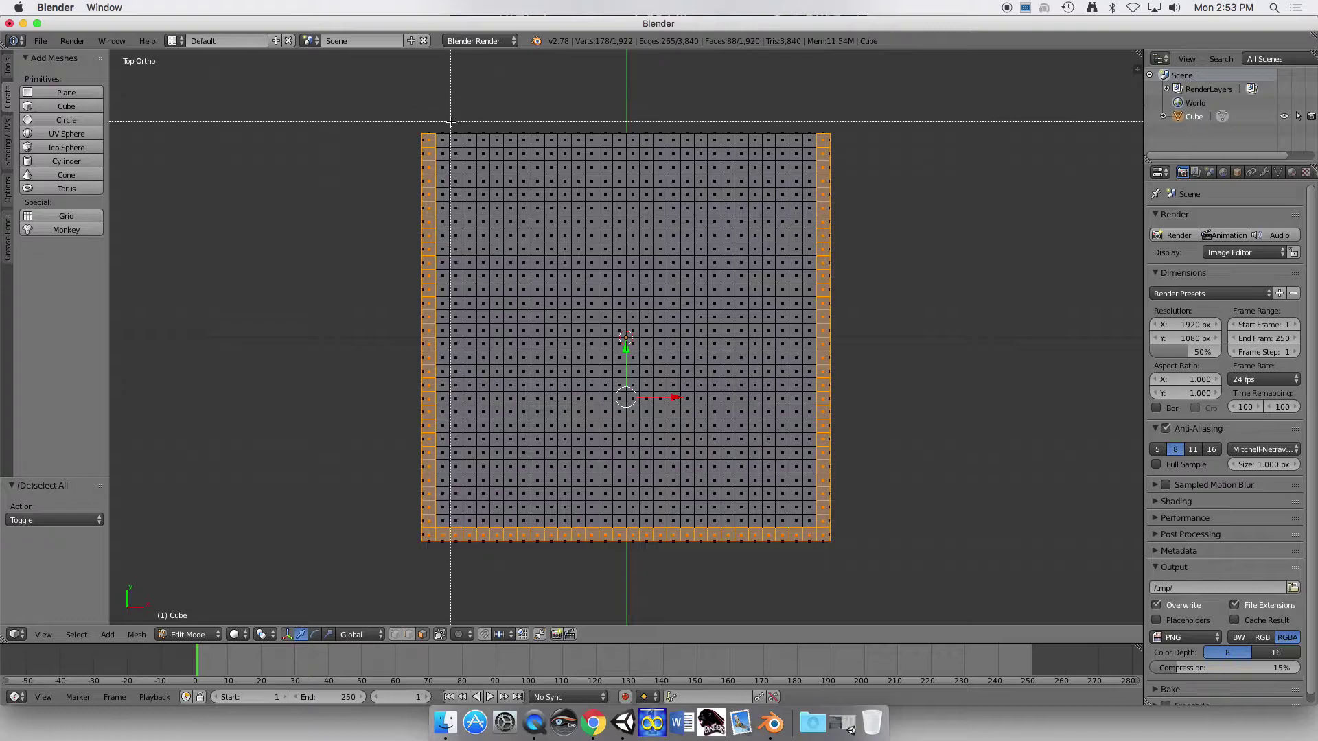
pyautogui.moveTo(438, 133); pyautogui.dragTo(811, 143)
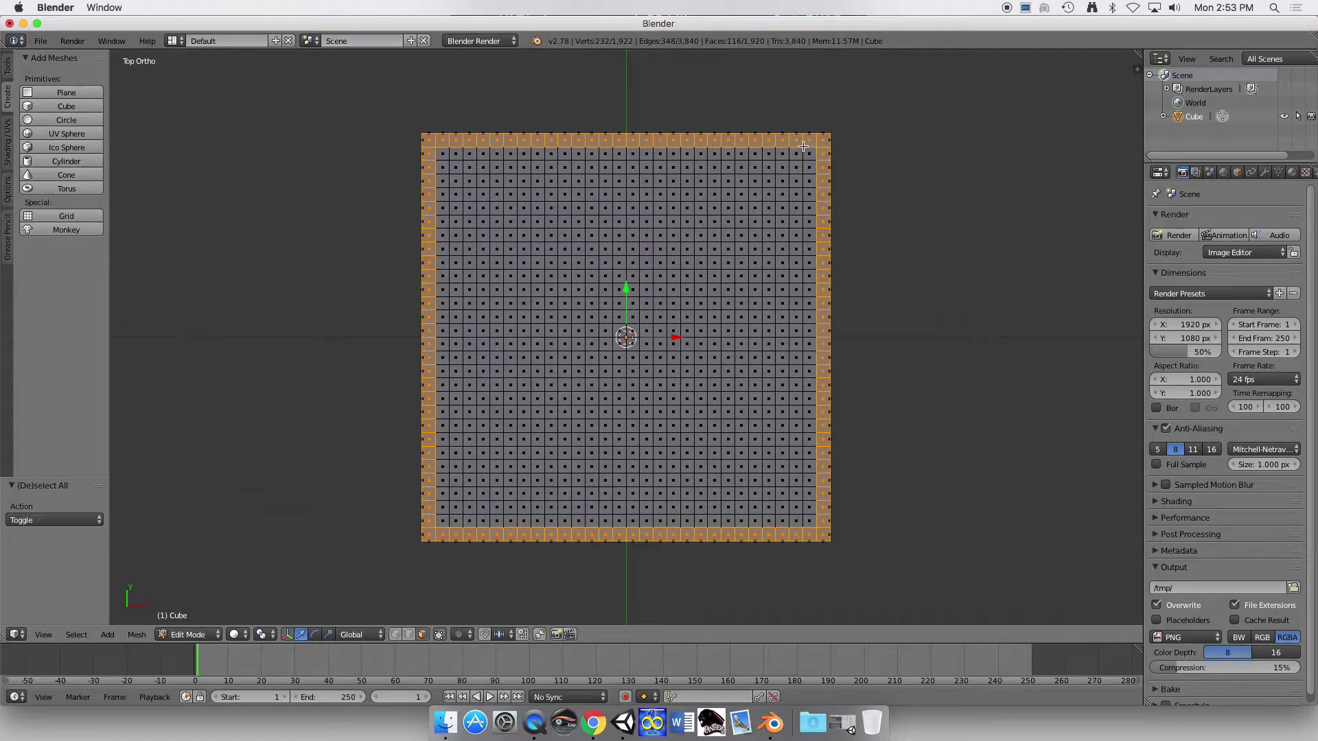
pyautogui.press('e')
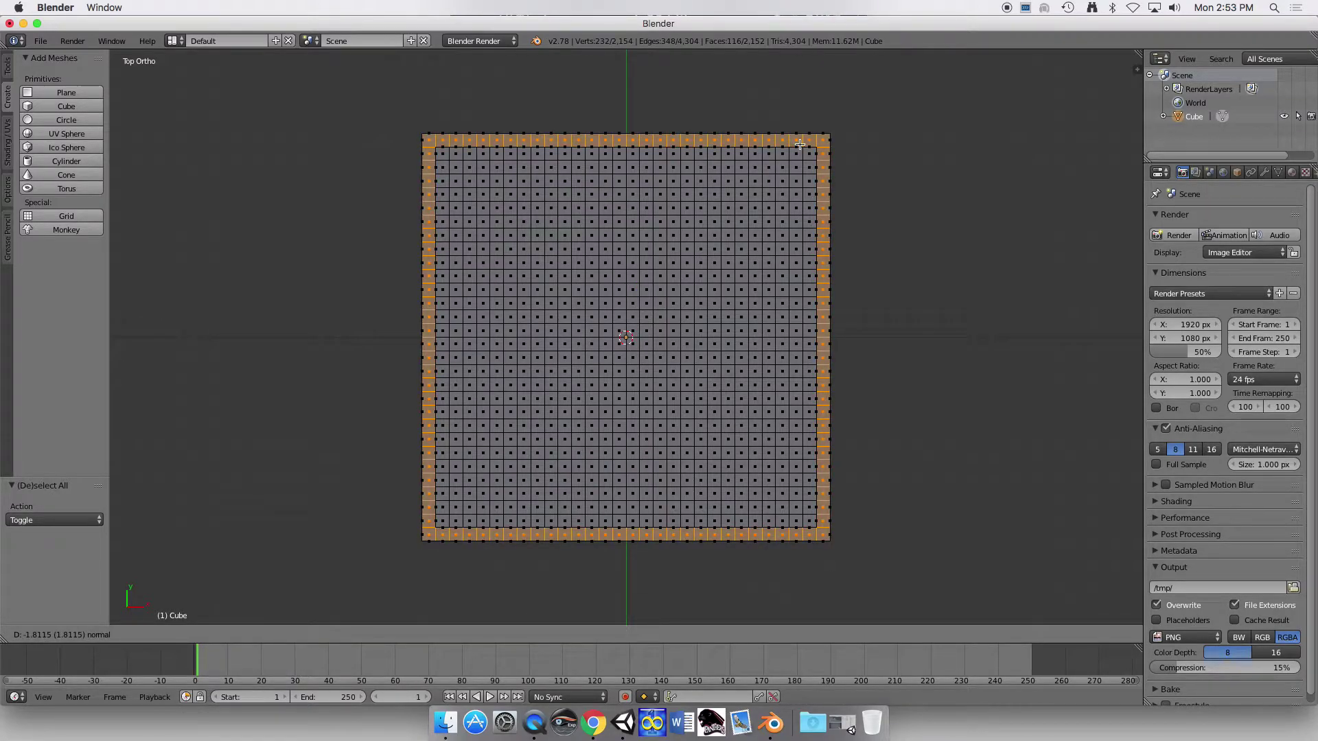
# - Extrude the border faces 10 units up into a surrounding wall, then deselect all
pyautogui.write('10')
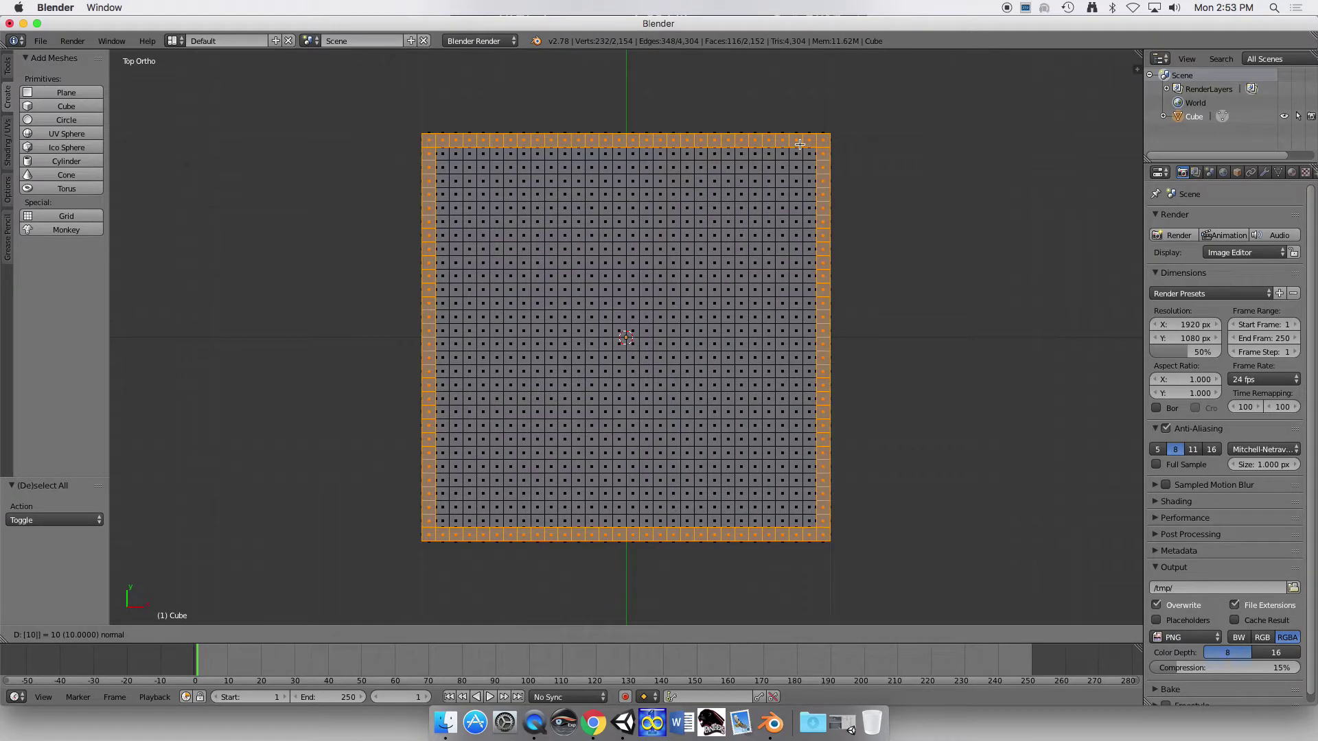
pyautogui.press('Return')
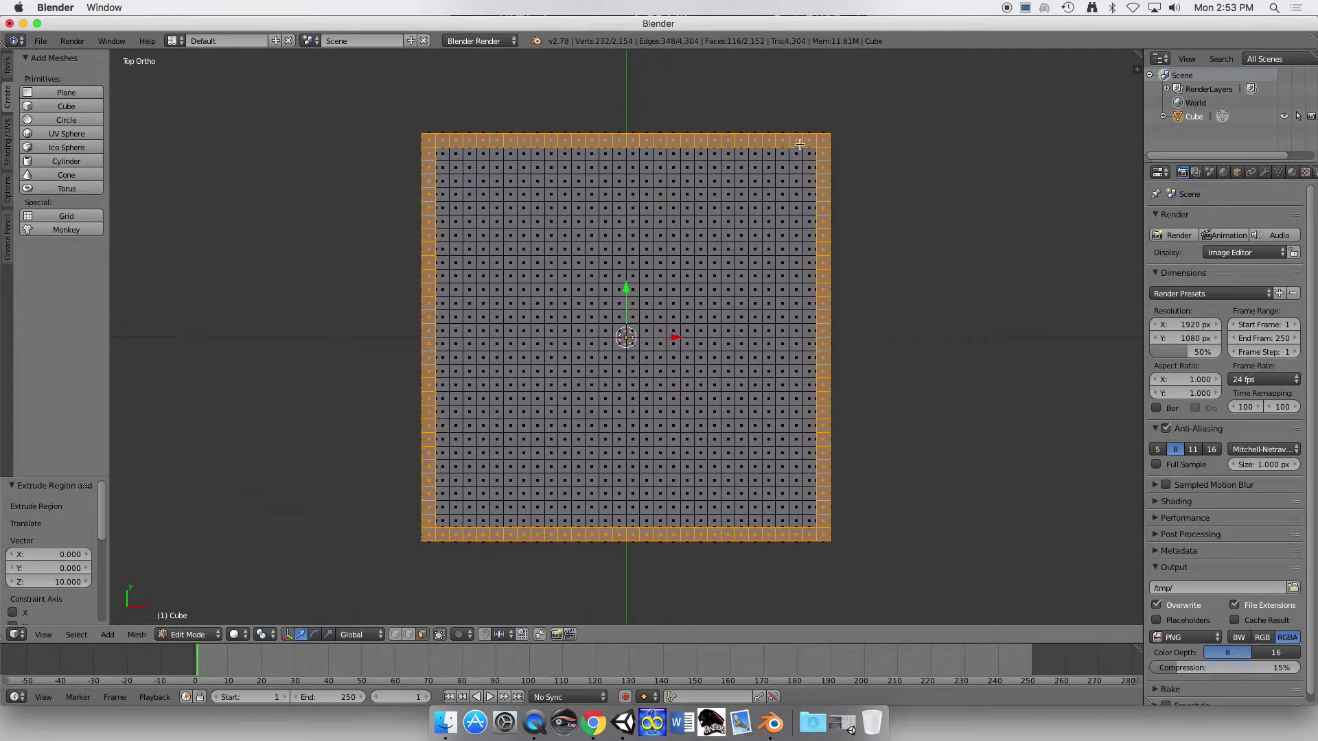
pyautogui.moveTo(915, 314); pyautogui.dragTo(835, 207, button='middle')
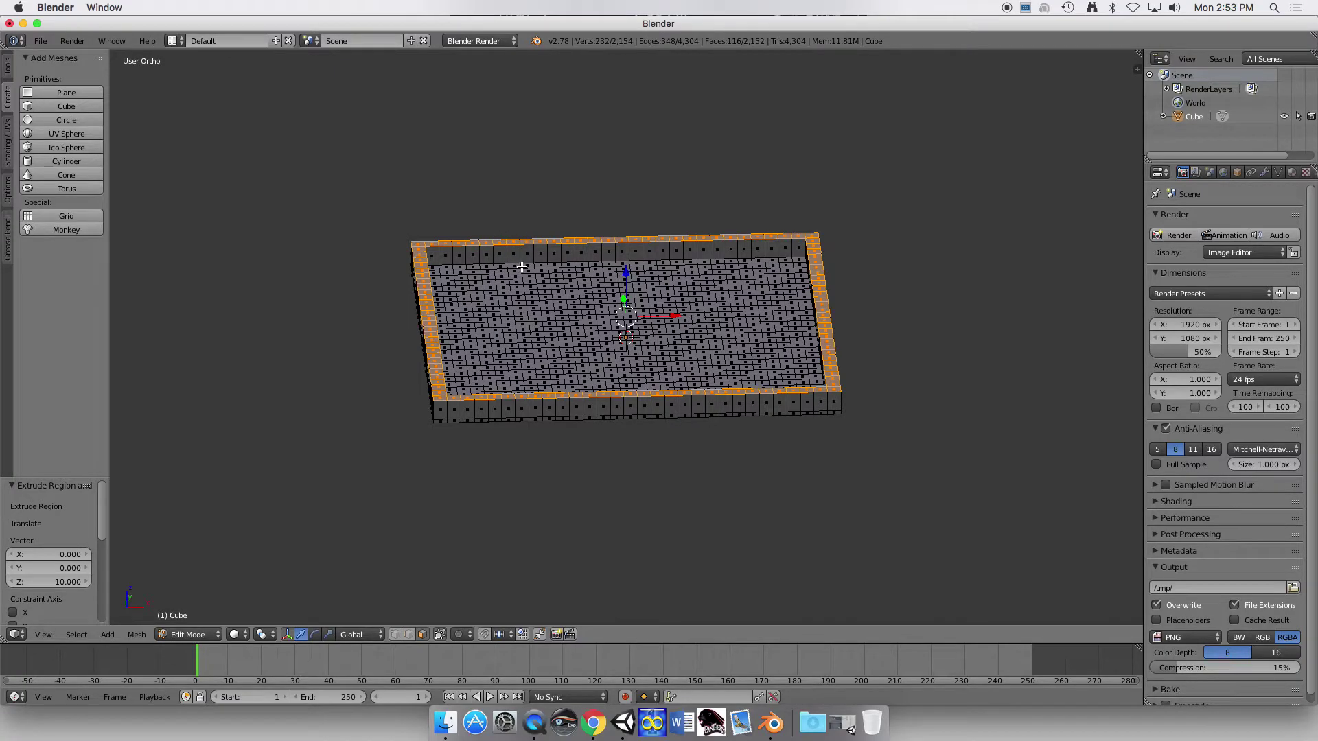
pyautogui.moveTo(522, 267); pyautogui.dragTo(681, 319, button='middle')
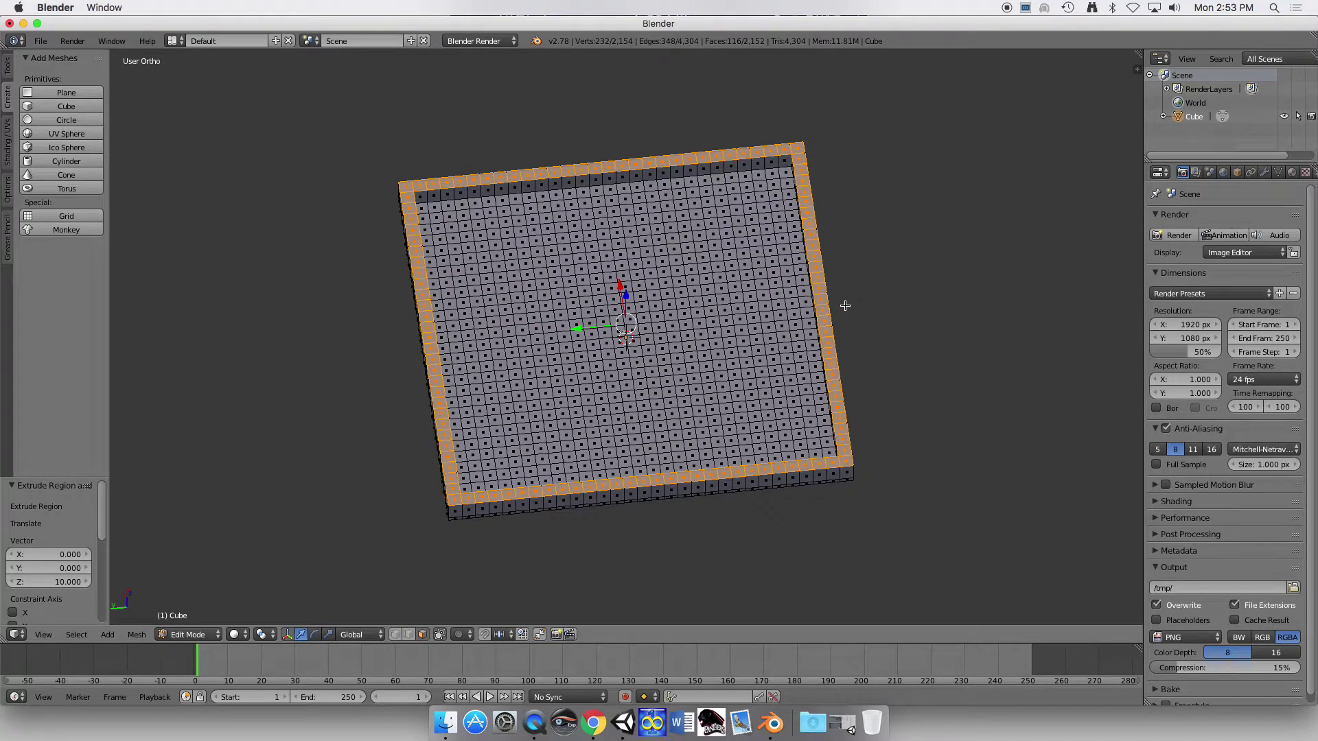
pyautogui.press('KP_7')
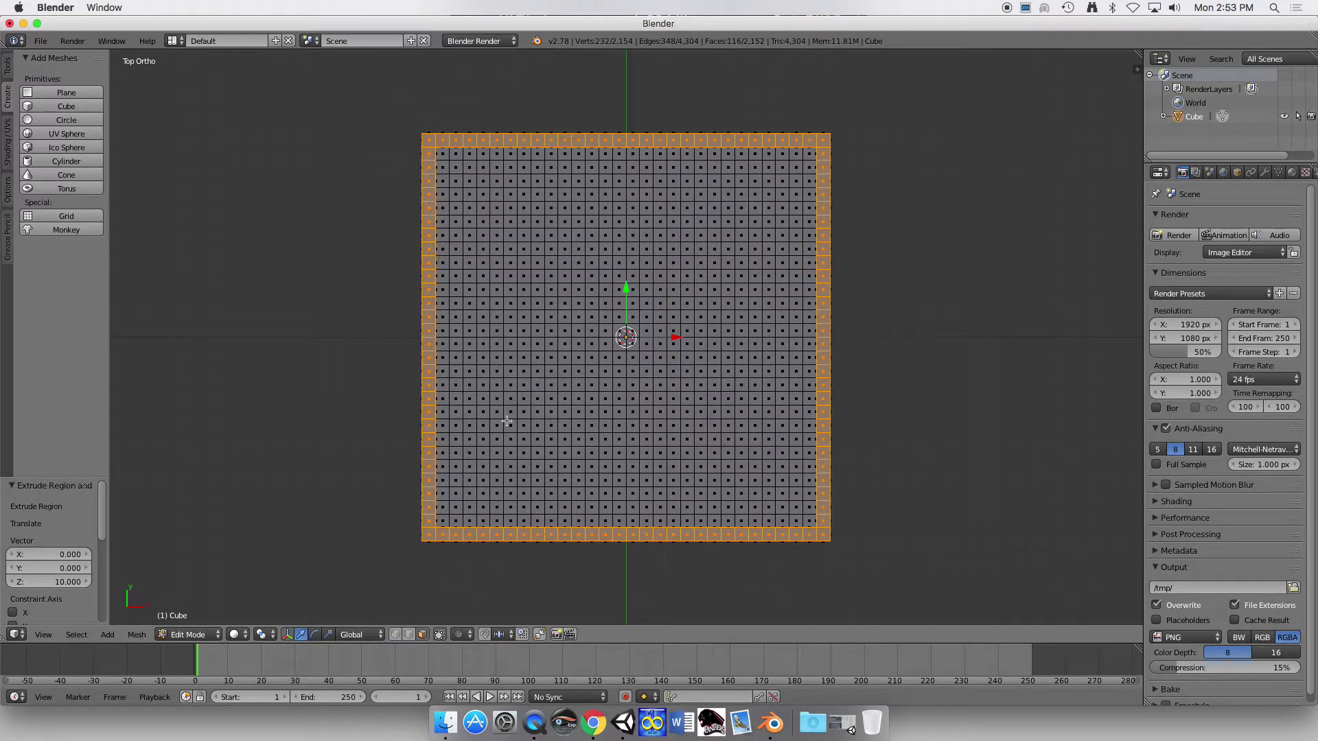
pyautogui.press('a')
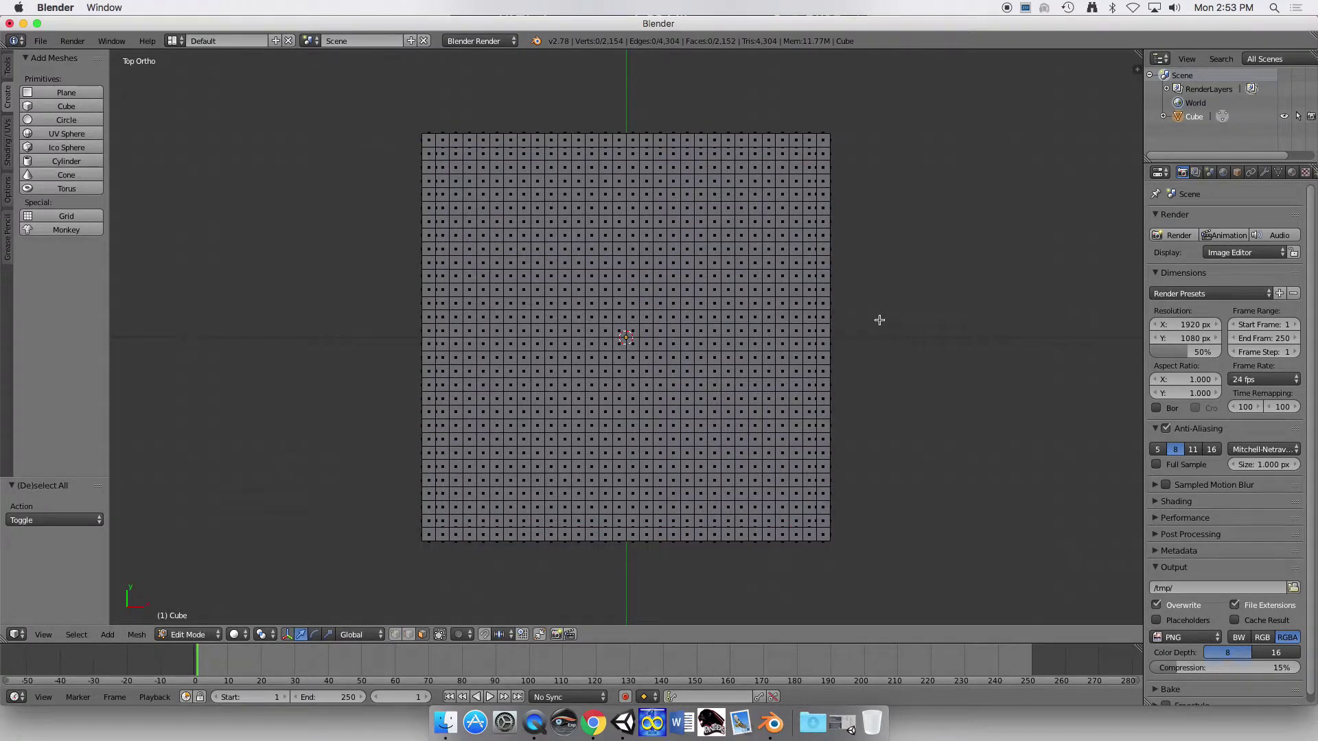
pyautogui.moveTo(679, 353); pyautogui.dragTo(686, 257, button='middle')
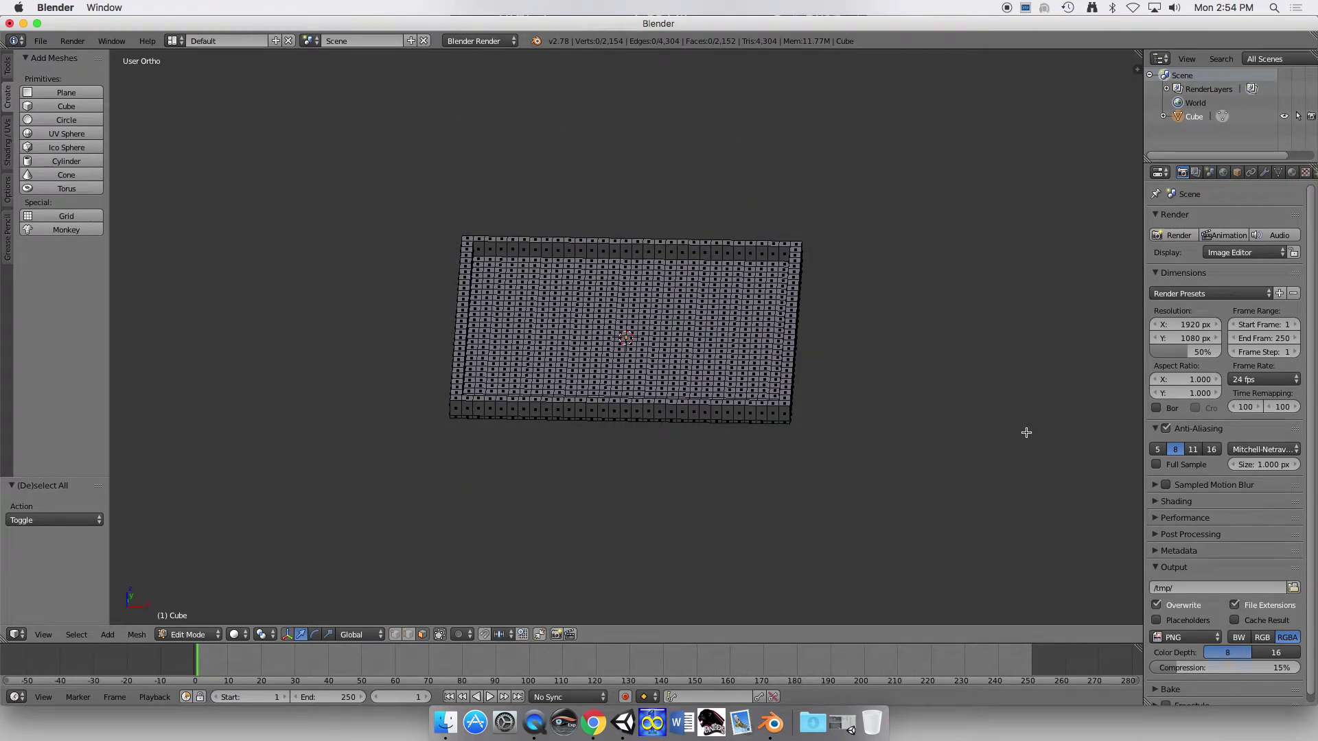
pyautogui.press('KP_7')
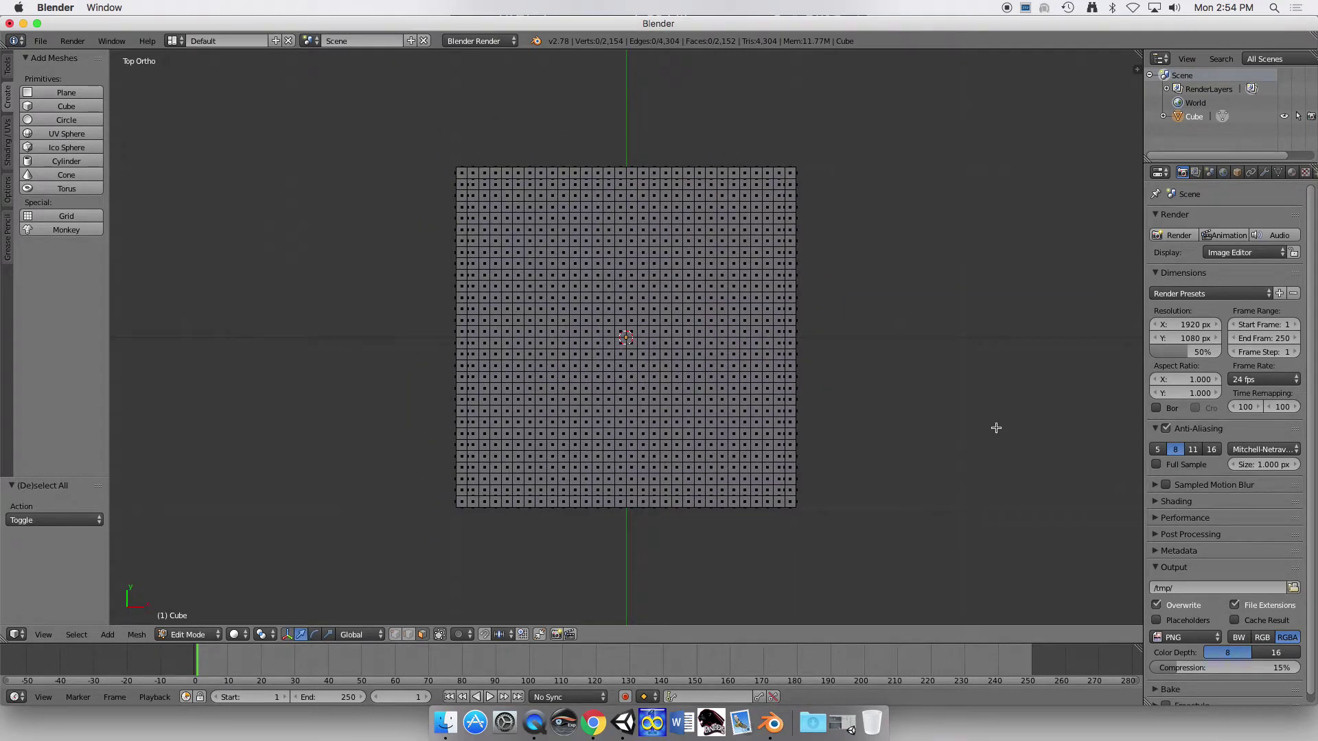
# - Select the first wall strips: left column, short top row, right column and long middle row
pyautogui.scroll(4, 918, 397)
pyautogui.scroll(-2, 918, 397)
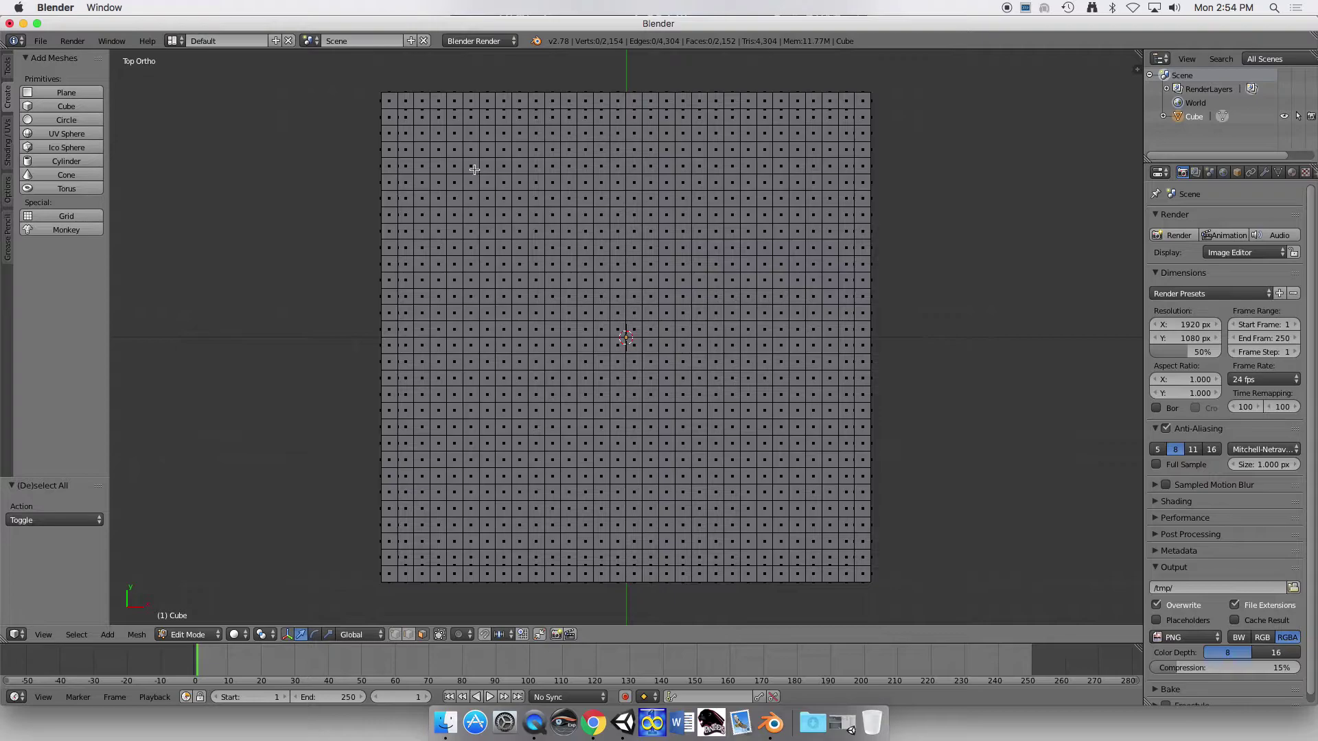
pyautogui.press('b')
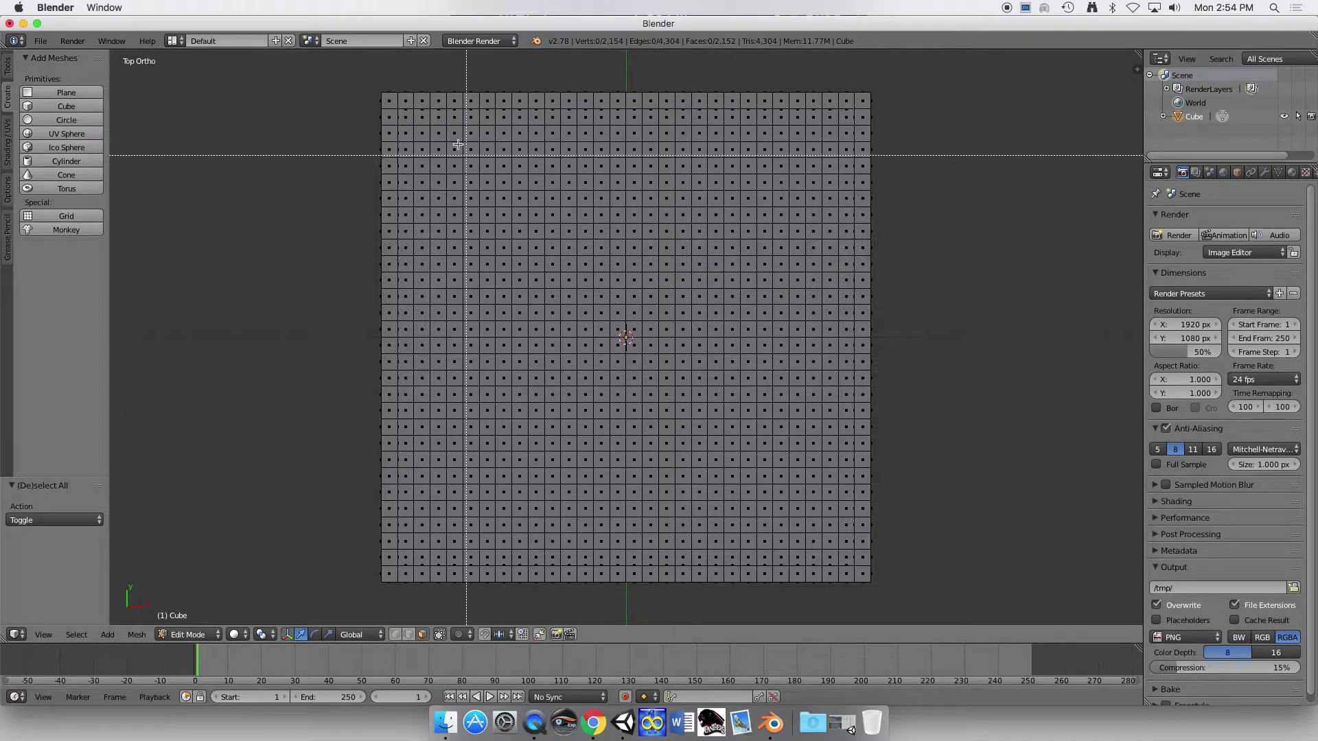
pyautogui.moveTo(450, 111); pyautogui.dragTo(462, 398)
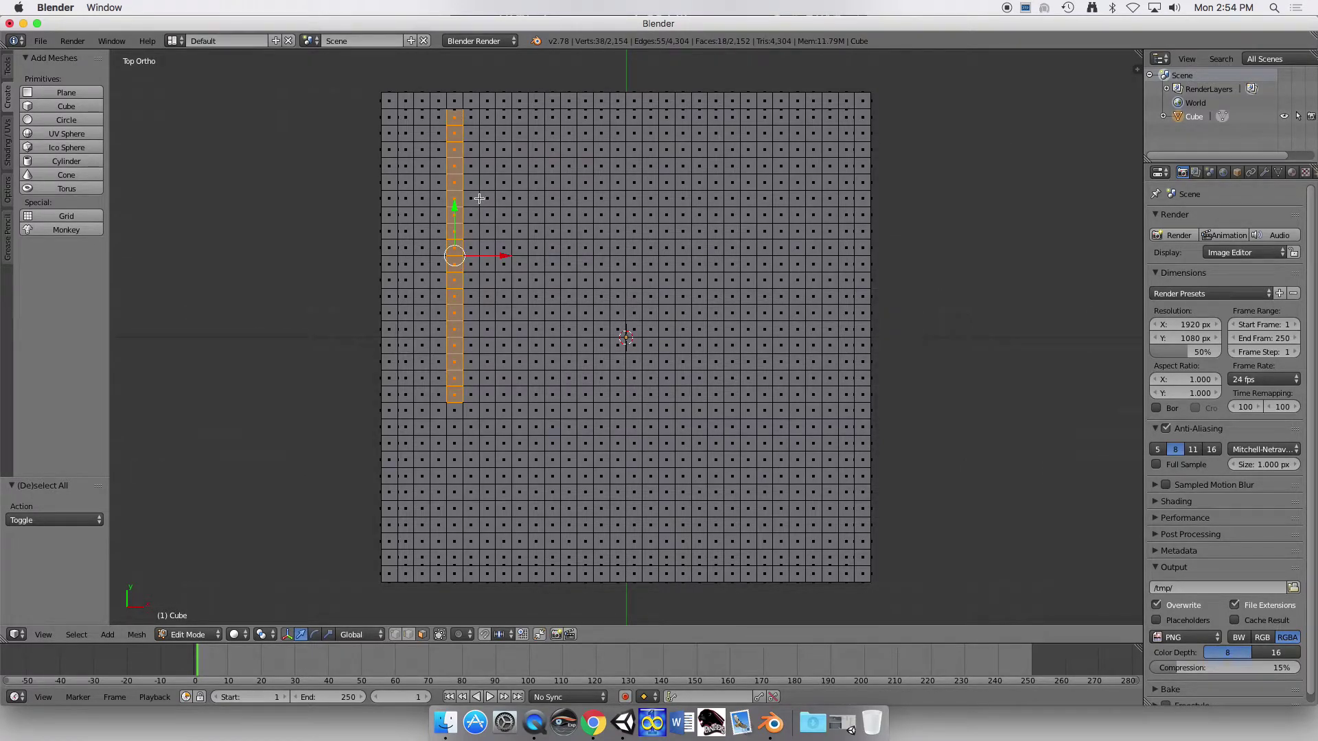
pyautogui.press('b')
pyautogui.moveTo(482, 162); pyautogui.dragTo(643, 171)
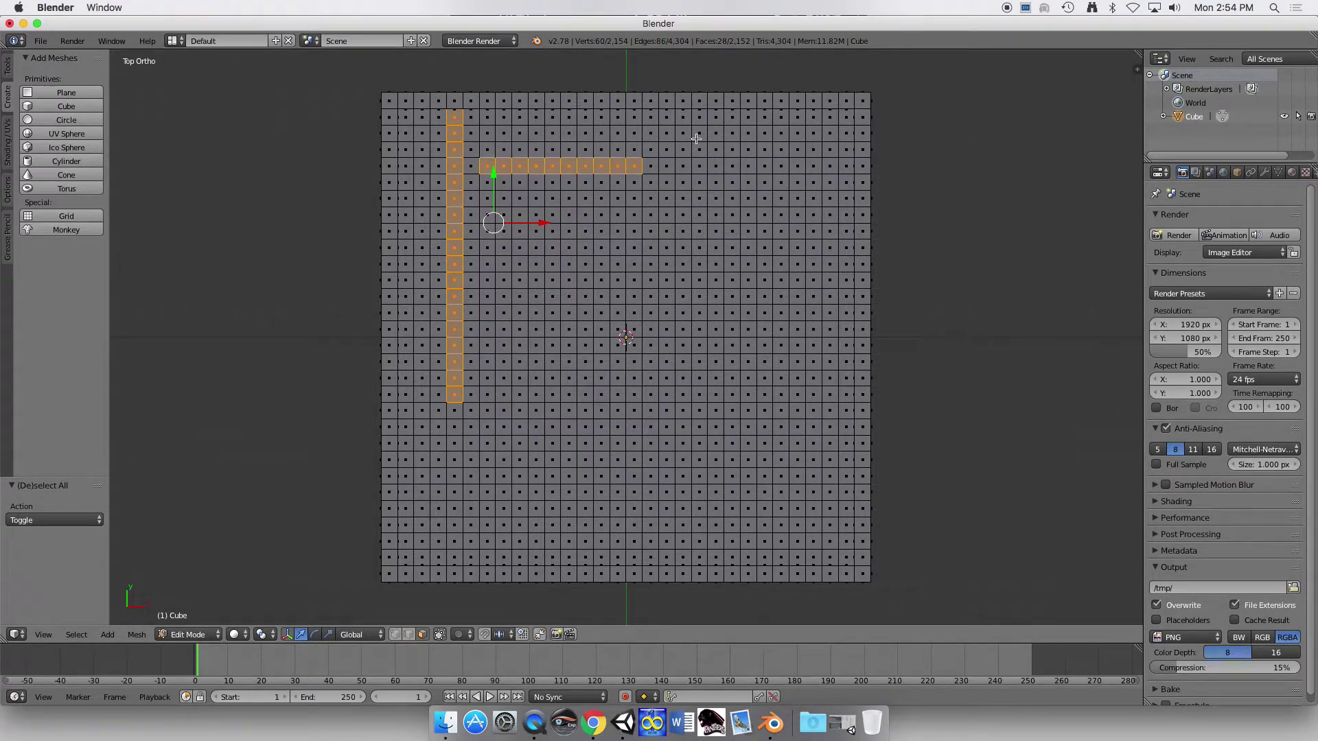
pyautogui.press('b')
pyautogui.moveTo(700, 117); pyautogui.dragTo(705, 323)
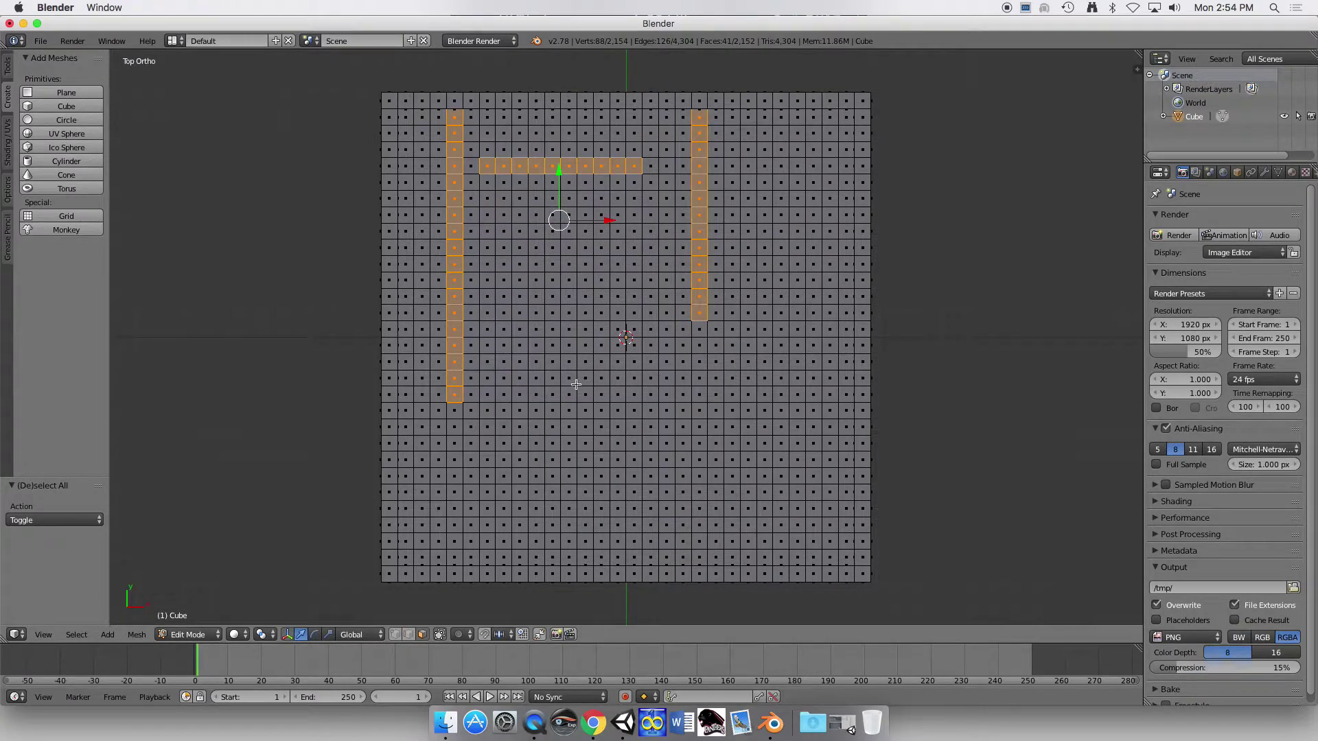
pyautogui.press('b')
pyautogui.press('c')
pyautogui.moveTo(500, 360); pyautogui.dragTo(815, 365)
pyautogui.rightClick(772, 392)
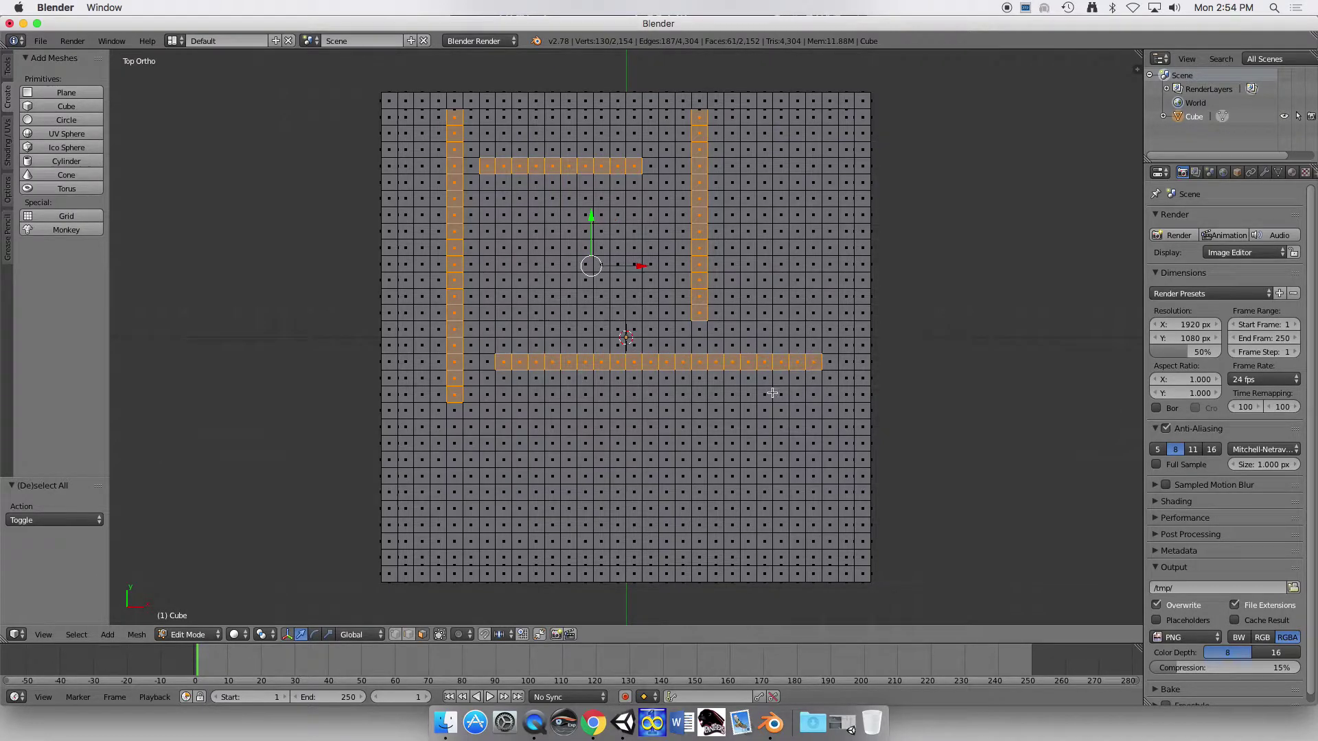
# - Add a column below the middle row, an upper-right block, and lower-left and lower-right strips
pyautogui.press('b')
pyautogui.moveTo(631, 377); pyautogui.dragTo(642, 559)
pyautogui.press('b')
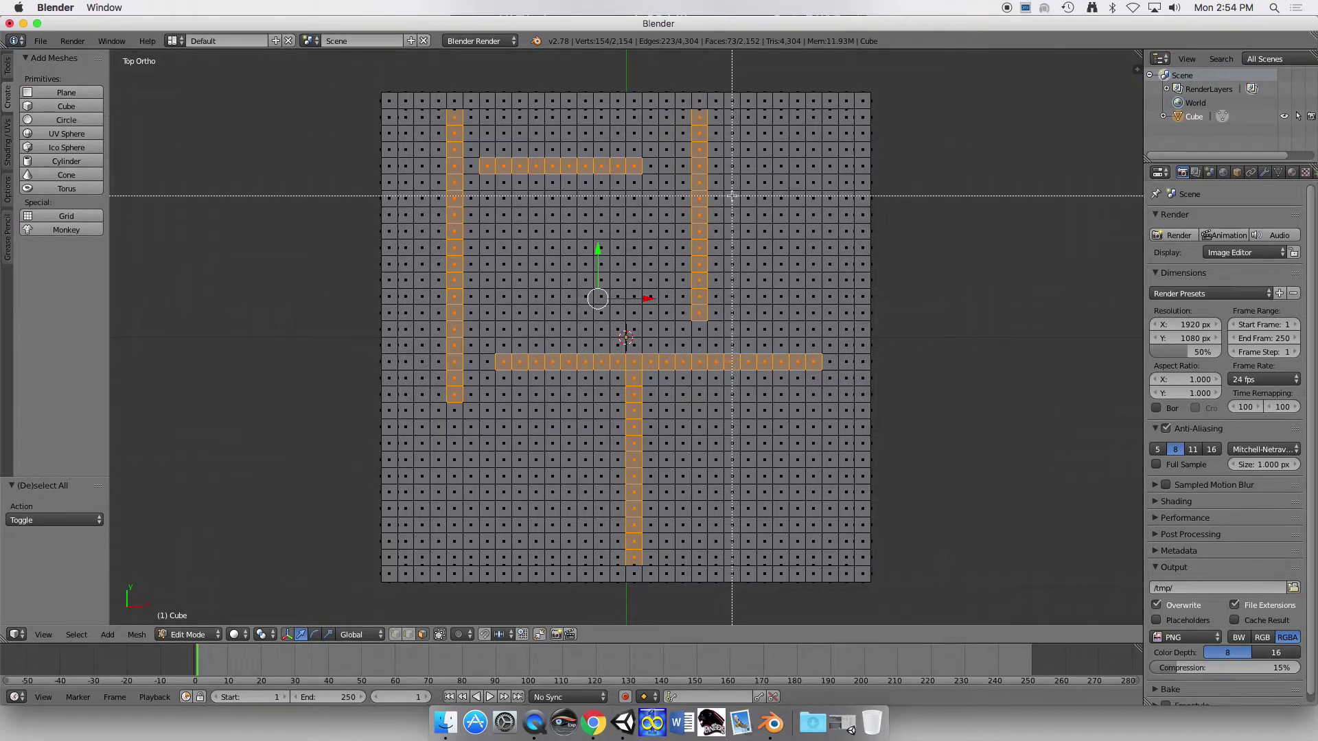
pyautogui.moveTo(745, 181); pyautogui.dragTo(786, 203)
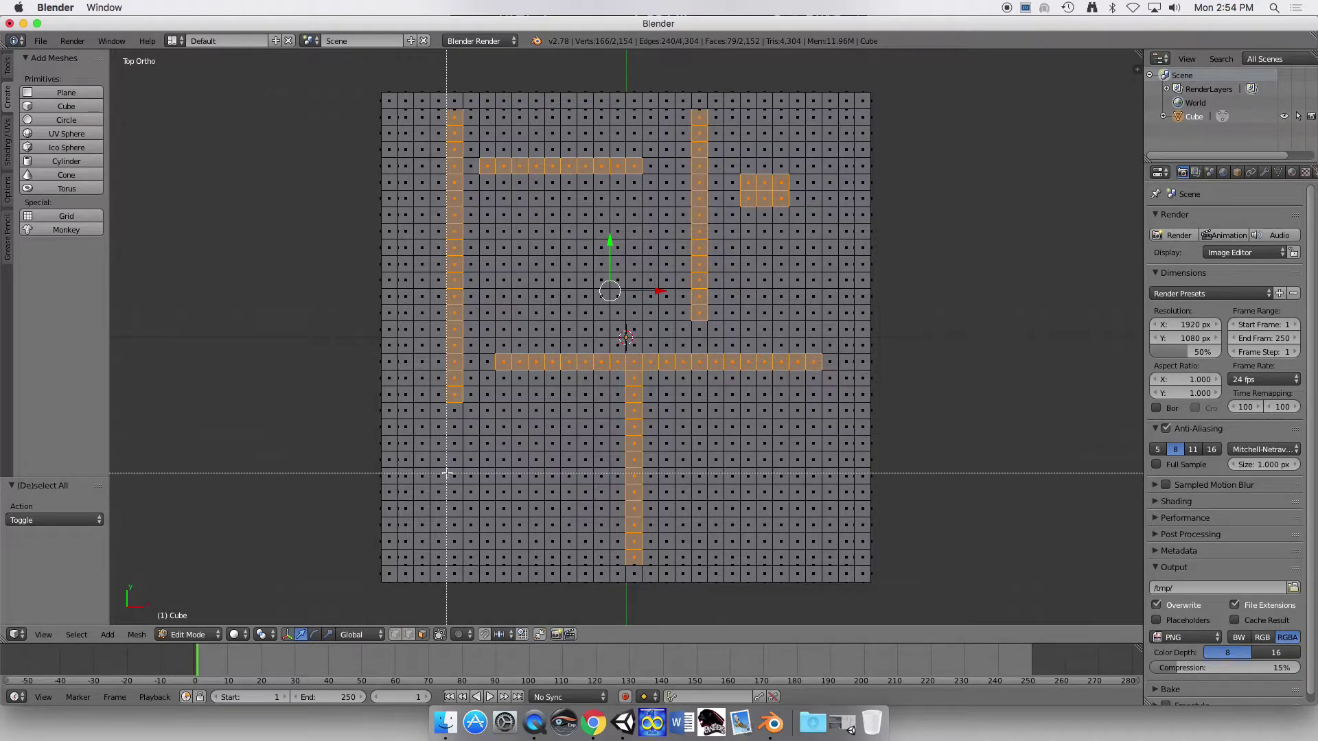
pyautogui.press('c')
pyautogui.moveTo(499, 457); pyautogui.dragTo(586, 465)
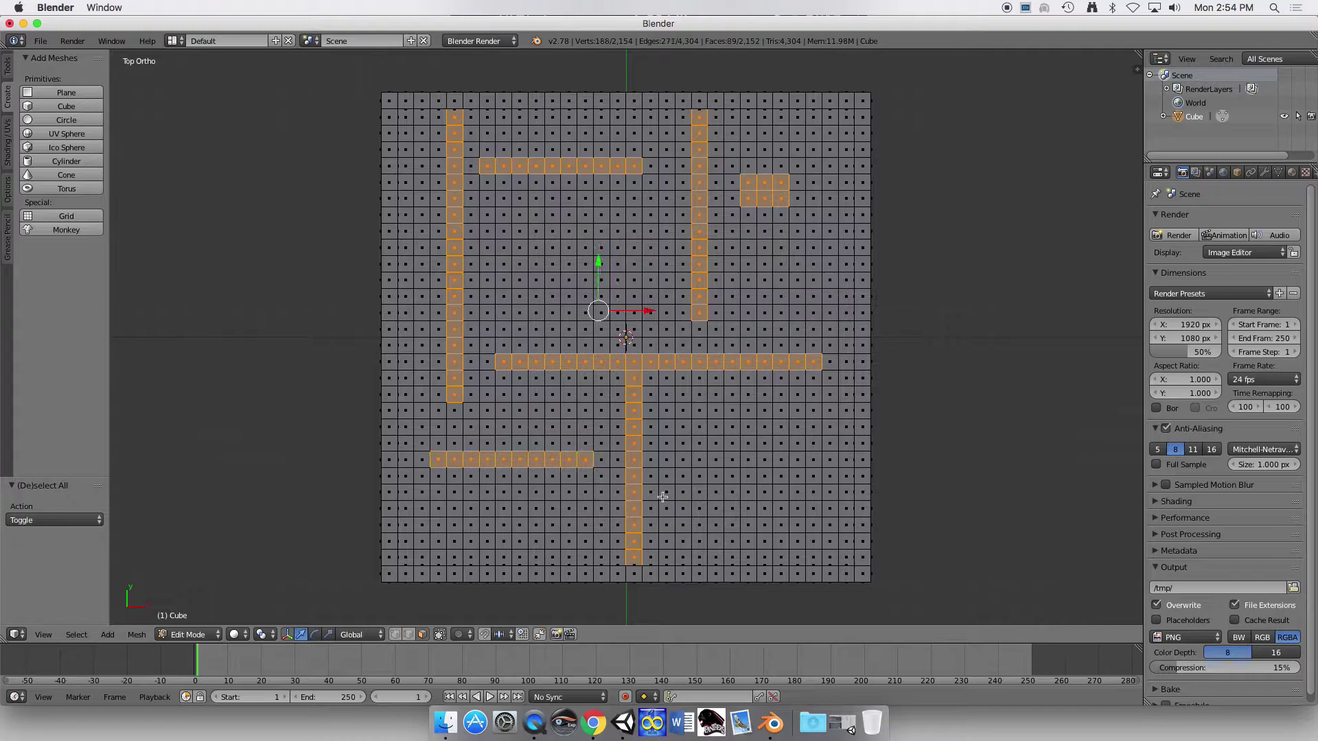
pyautogui.press('b')
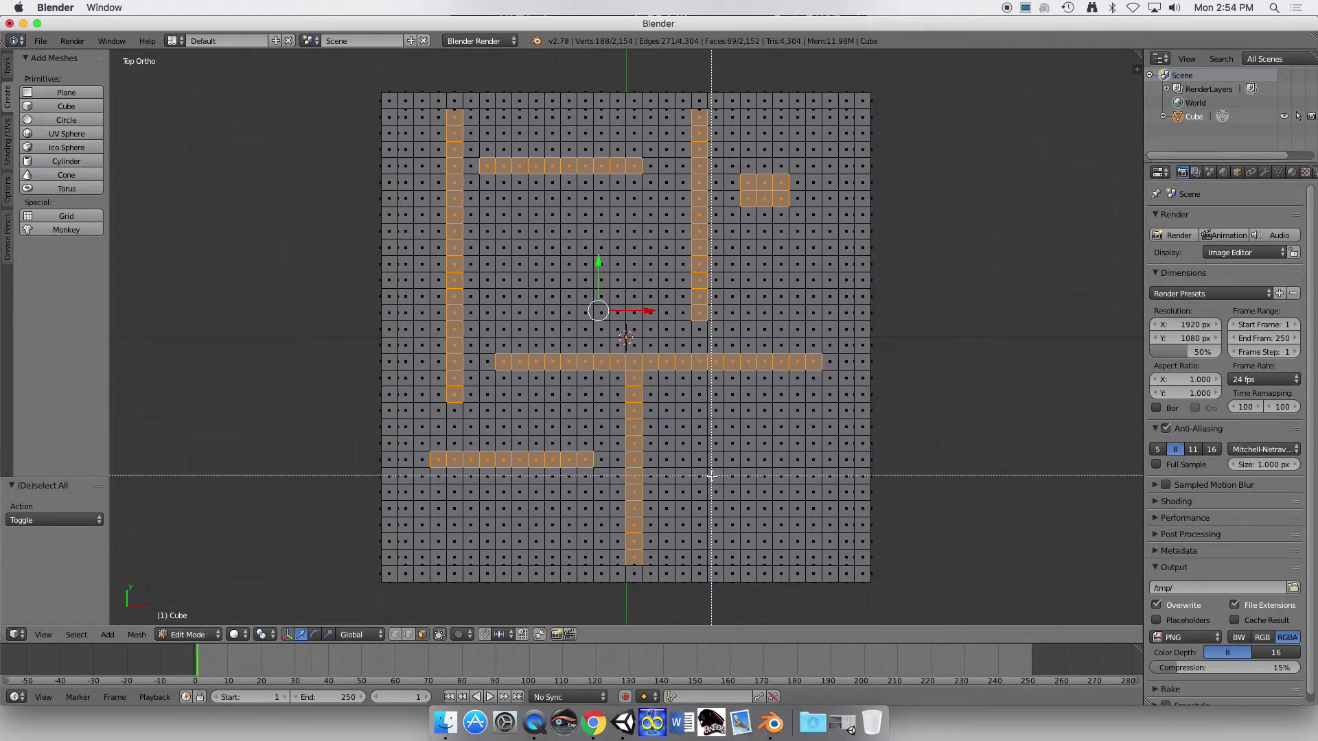
pyautogui.moveTo(709, 473); pyautogui.dragTo(720, 558)
pyautogui.press('b')
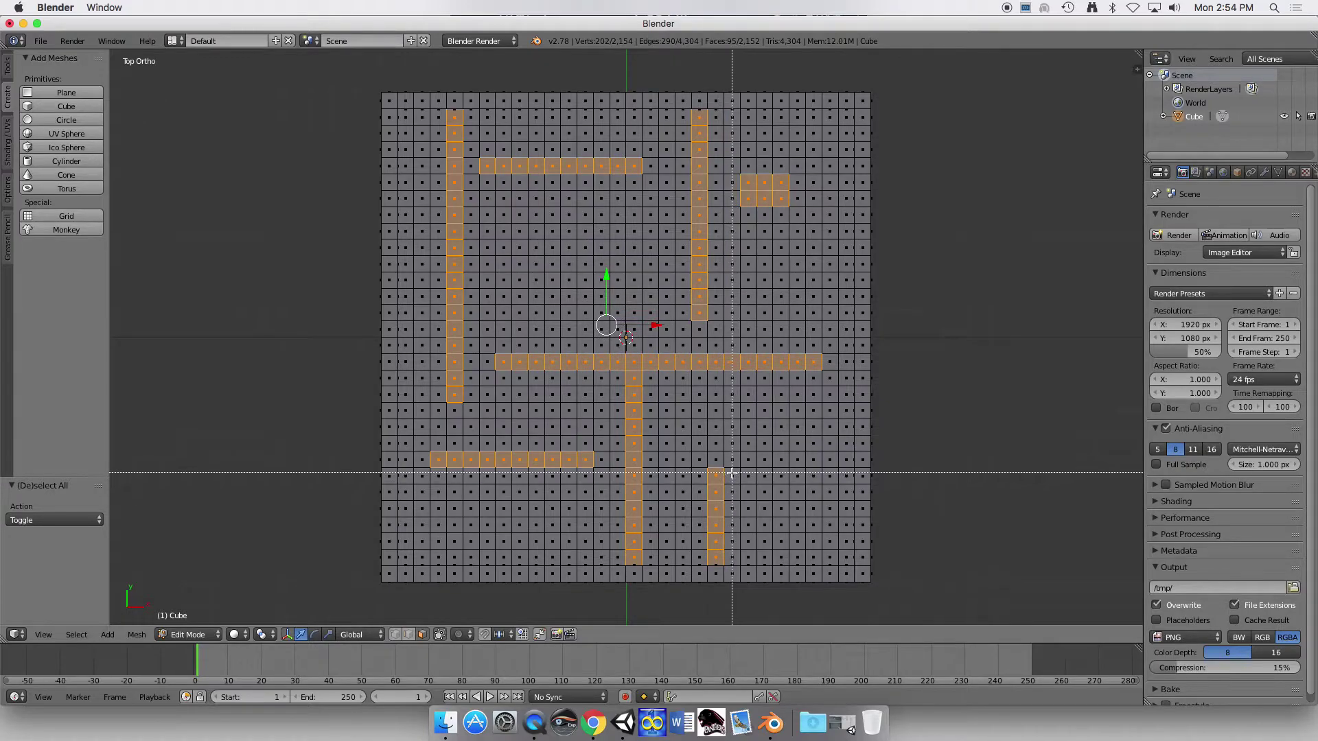
pyautogui.moveTo(732, 474); pyautogui.dragTo(834, 479)
# - Add an 8-face row in the upper middle, a block below it and three faces beside it
pyautogui.press('c')
pyautogui.press('Escape')
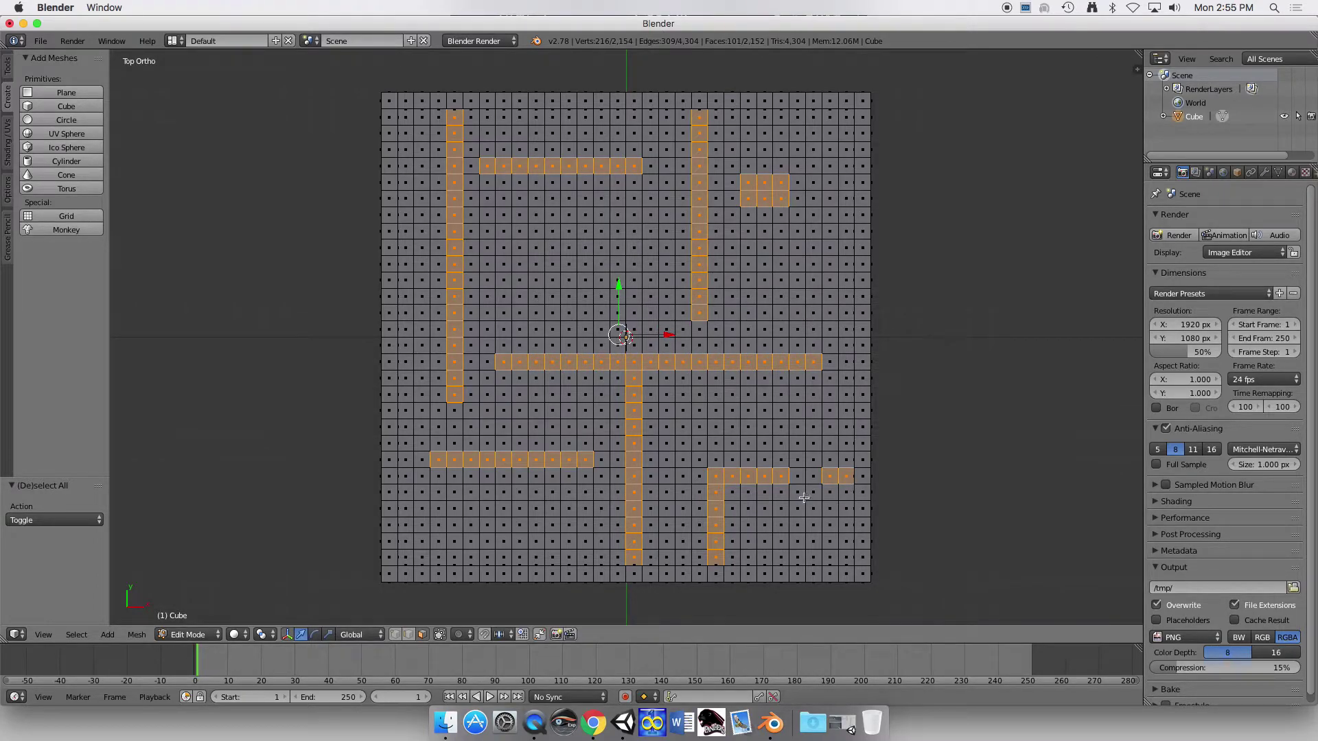
pyautogui.press('b')
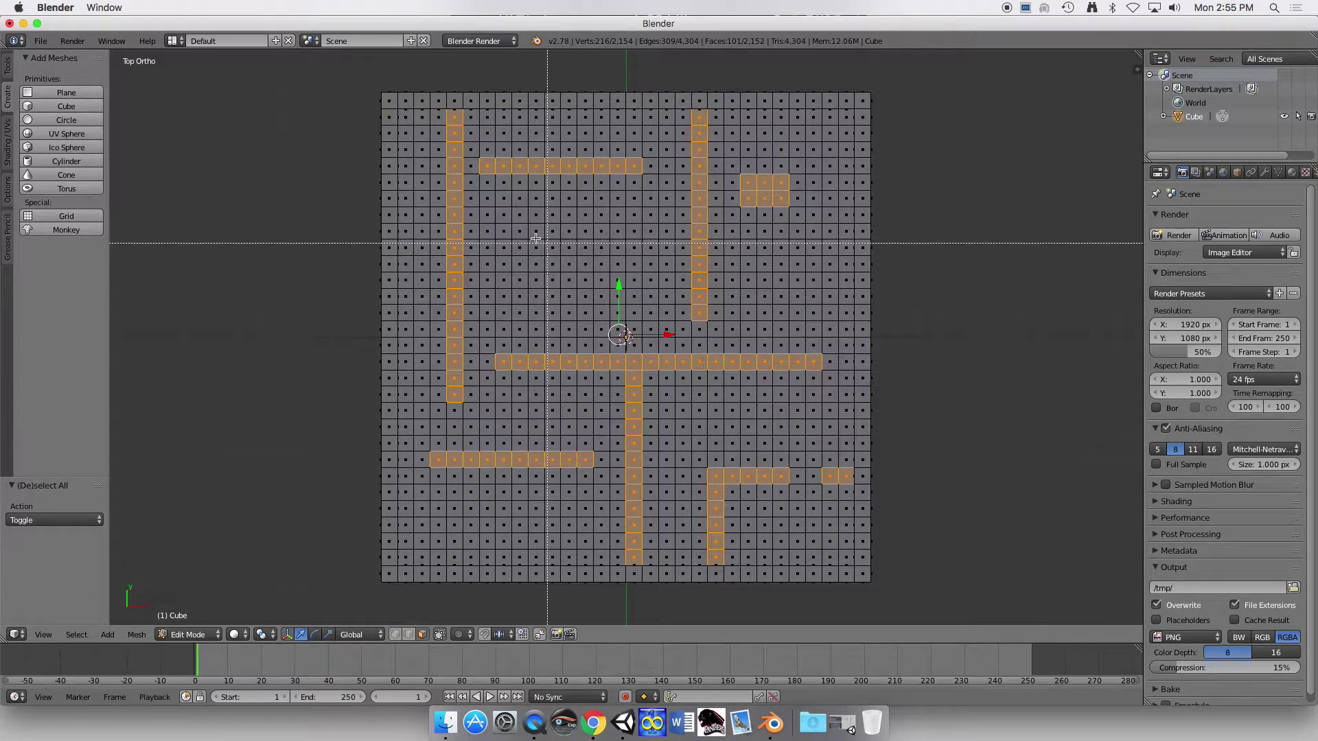
pyautogui.moveTo(517, 225); pyautogui.dragTo(644, 240)
pyautogui.press('b')
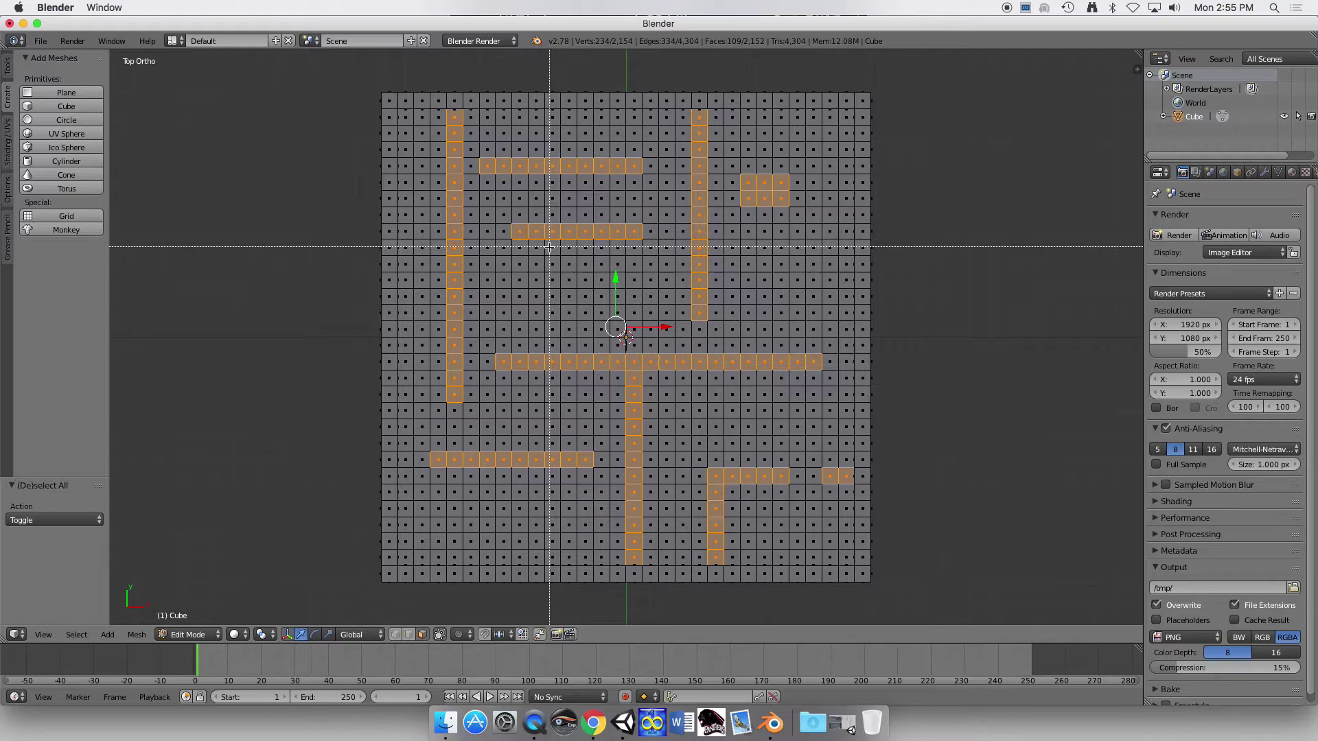
pyautogui.moveTo(548, 245); pyautogui.dragTo(654, 316)
pyautogui.press('b')
pyautogui.press('b')
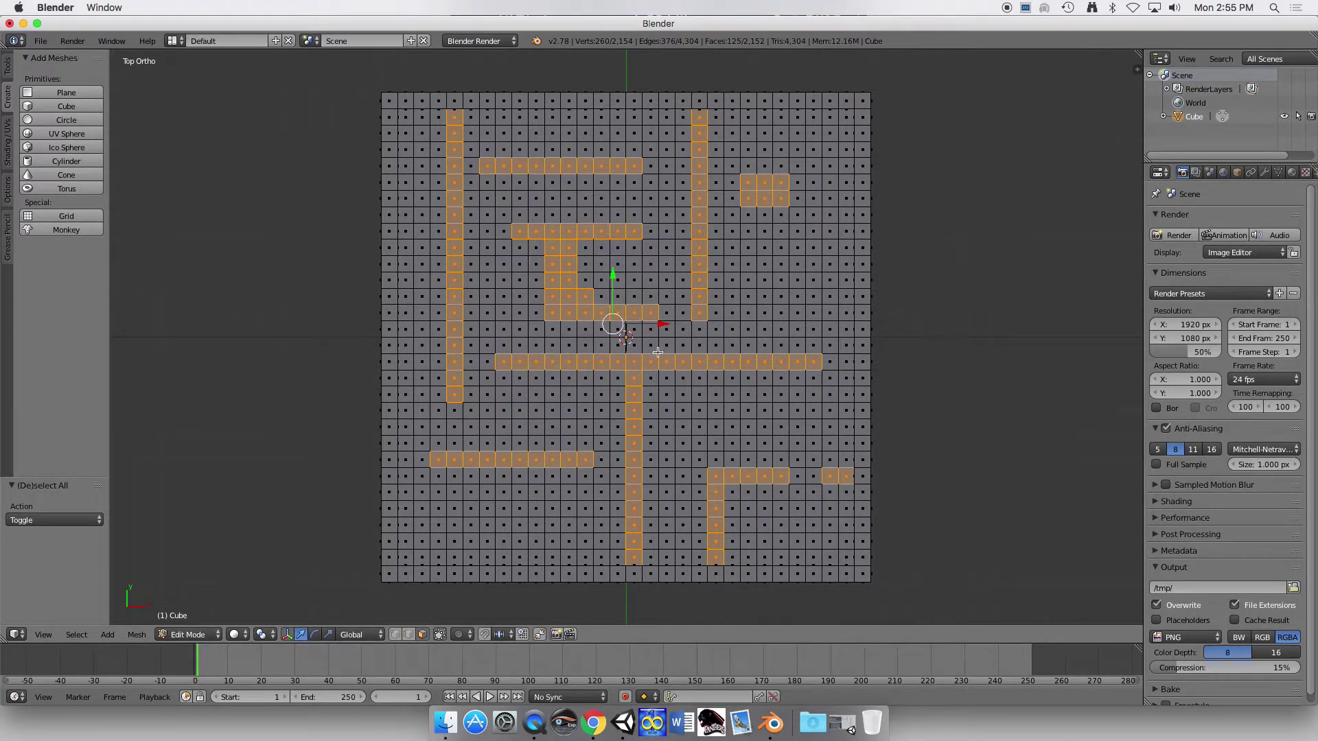
pyautogui.press('b')
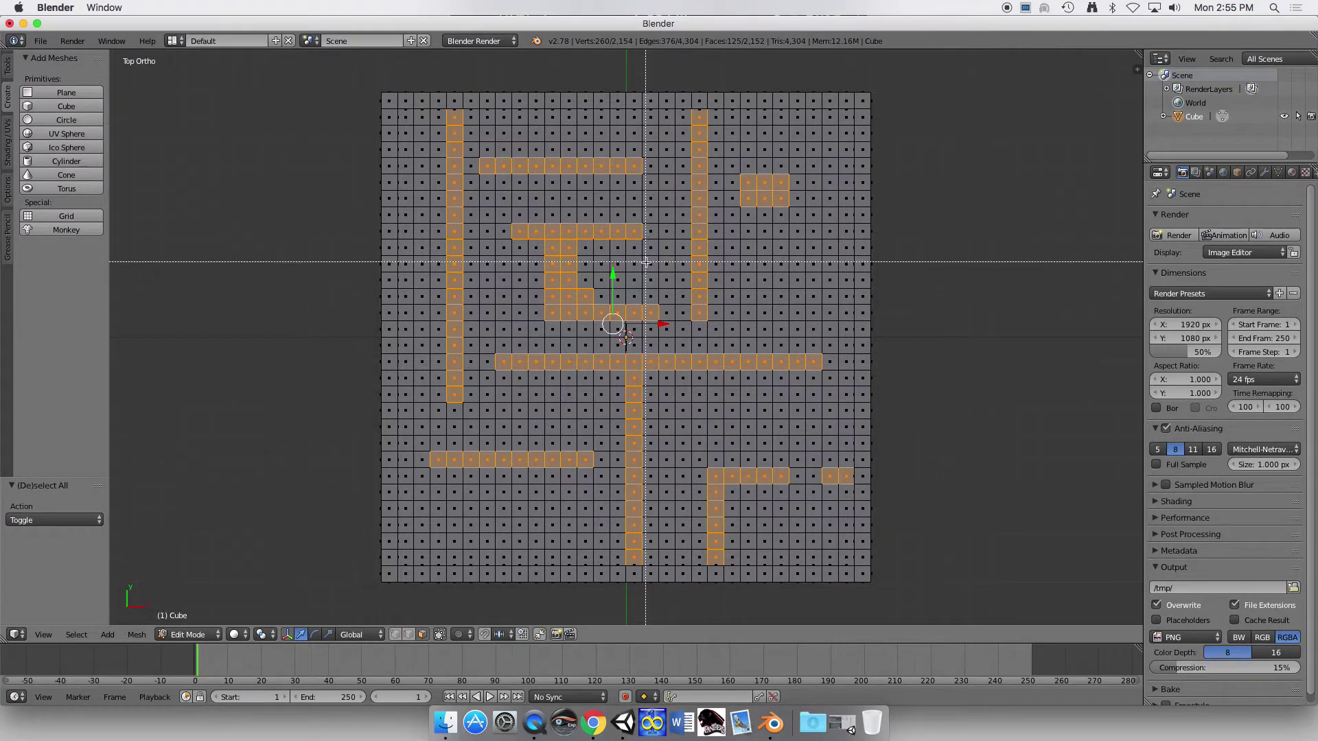
pyautogui.press('c')
pyautogui.moveTo(653, 287)
pyautogui.mouseDown()
pyautogui.moveTo(650, 271)
pyautogui.moveTo(666, 291)
pyautogui.mouseUp()
pyautogui.press('Escape')
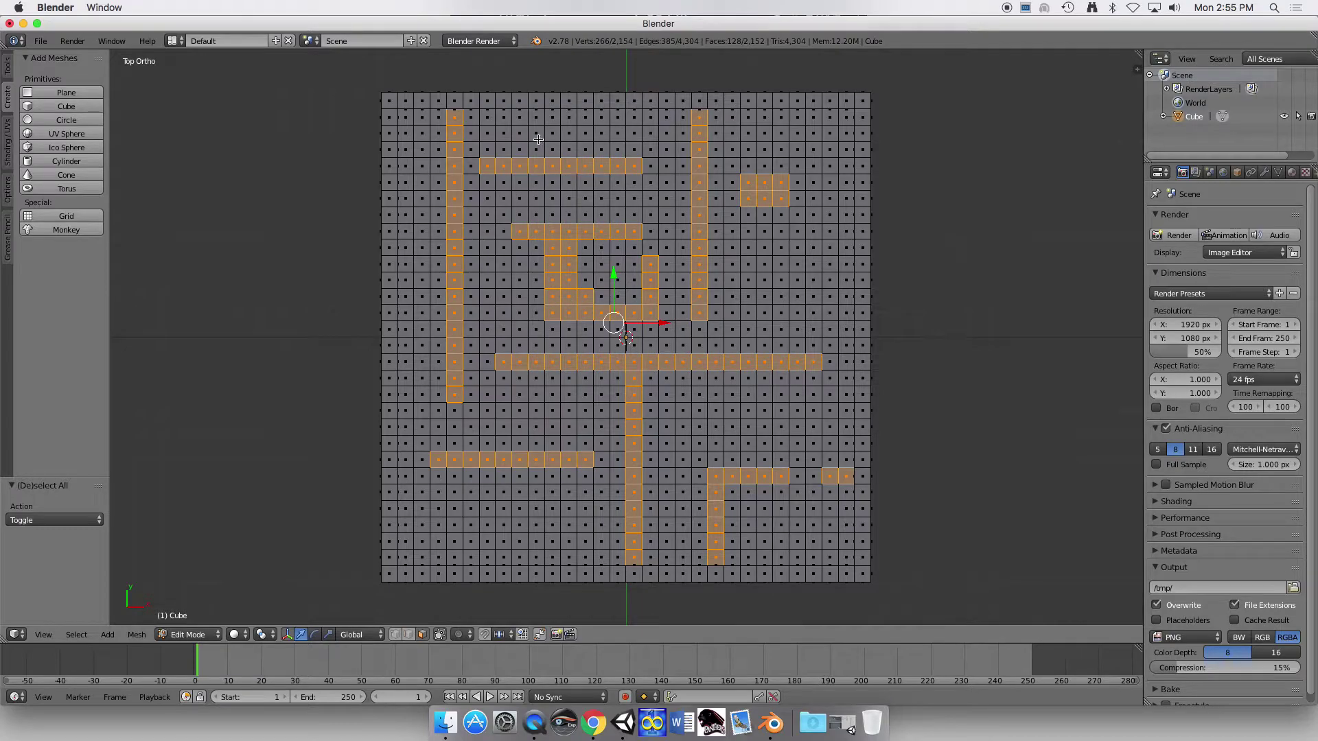
# - Add three upper-column faces, a 3x3 block bottom left and a 3x2 block bottom centre
pyautogui.press('b')
pyautogui.press('c')
pyautogui.moveTo(533, 113); pyautogui.dragTo(536, 158)
pyautogui.press('Escape')
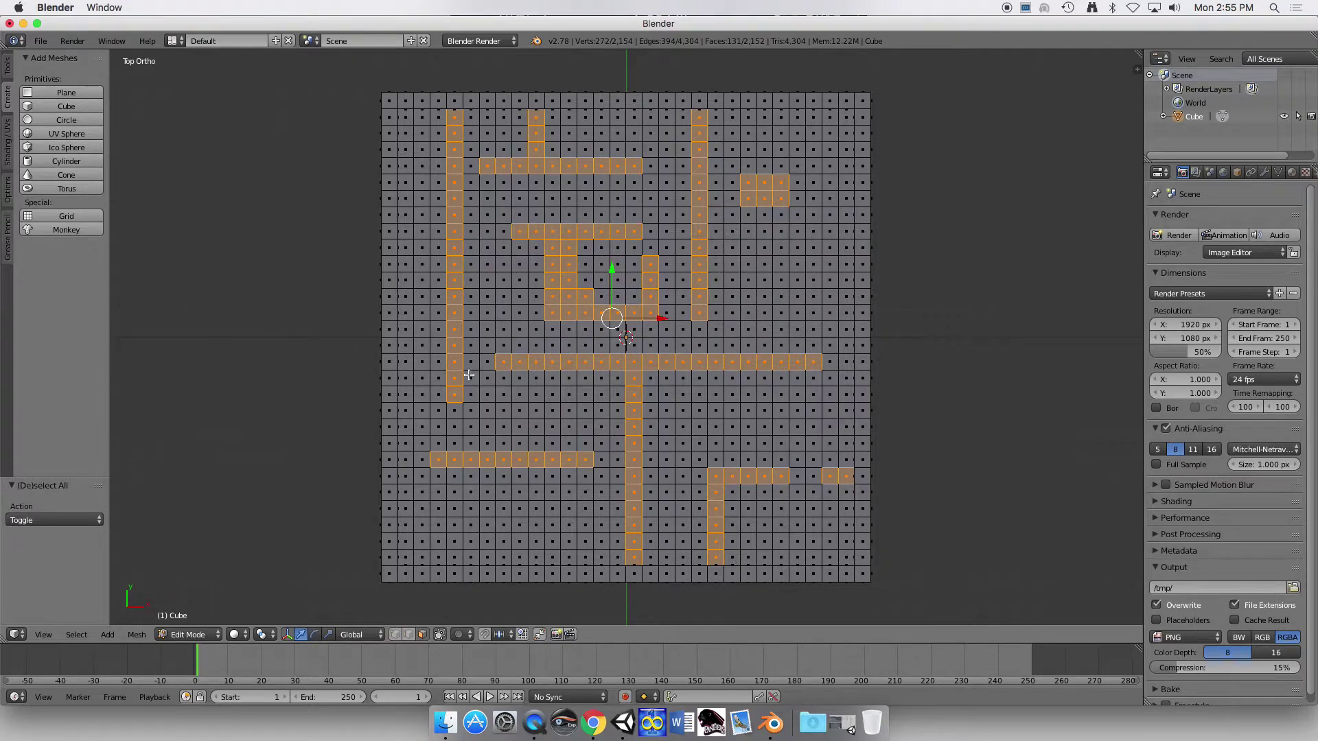
pyautogui.press('b')
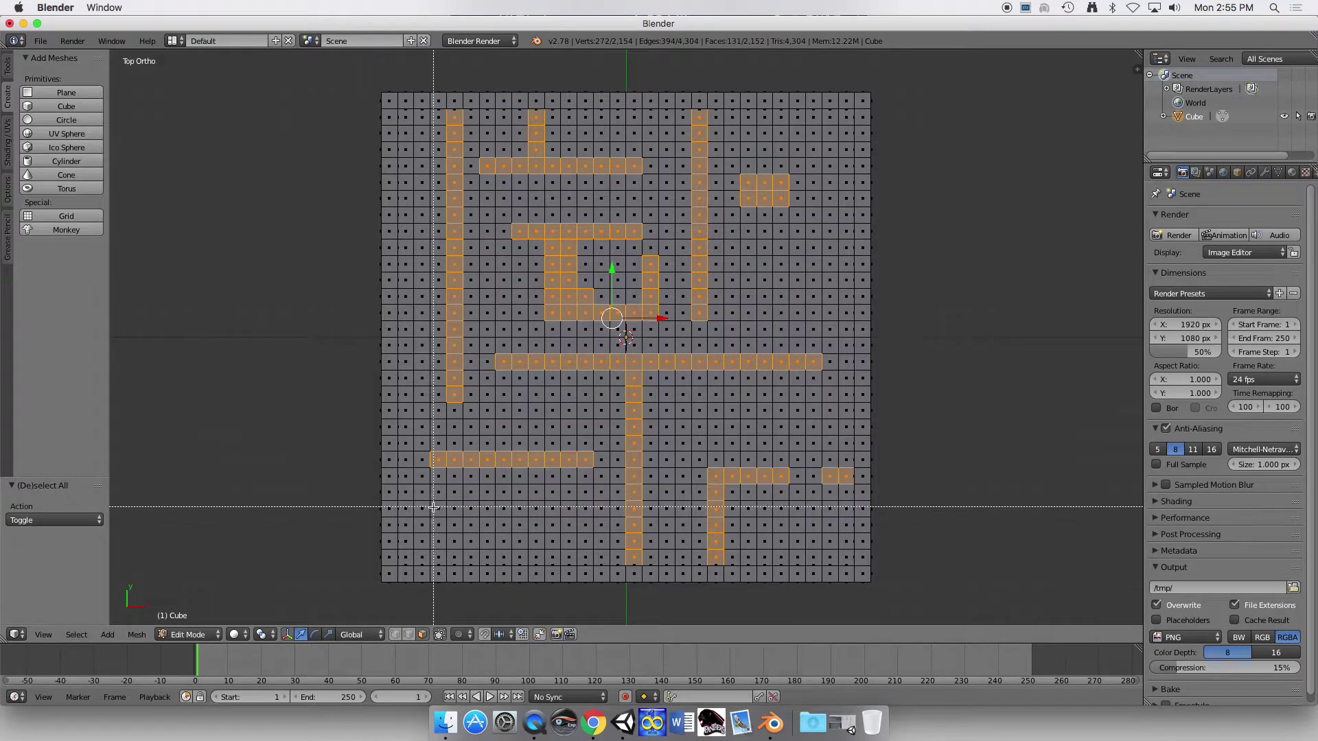
pyautogui.moveTo(437, 508); pyautogui.dragTo(471, 530)
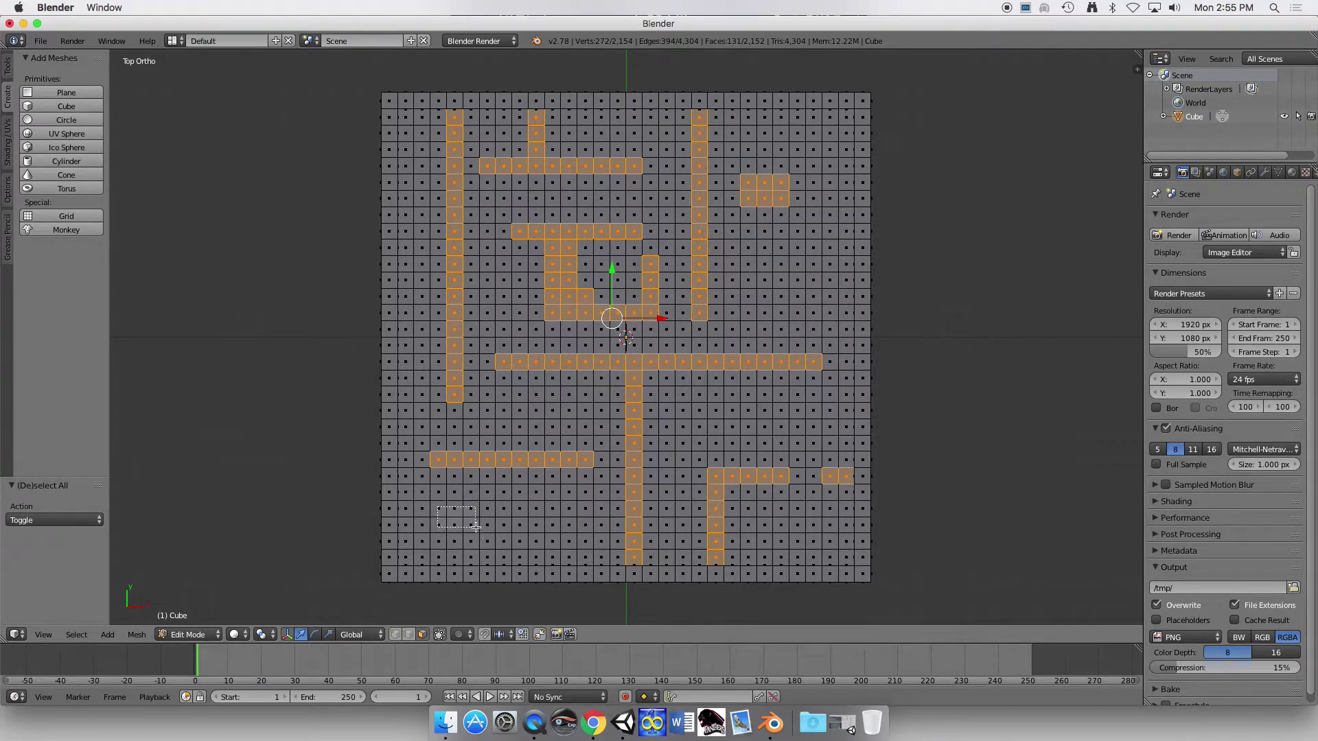
pyautogui.moveTo(475, 527); pyautogui.dragTo(478, 530)
pyautogui.press('c')
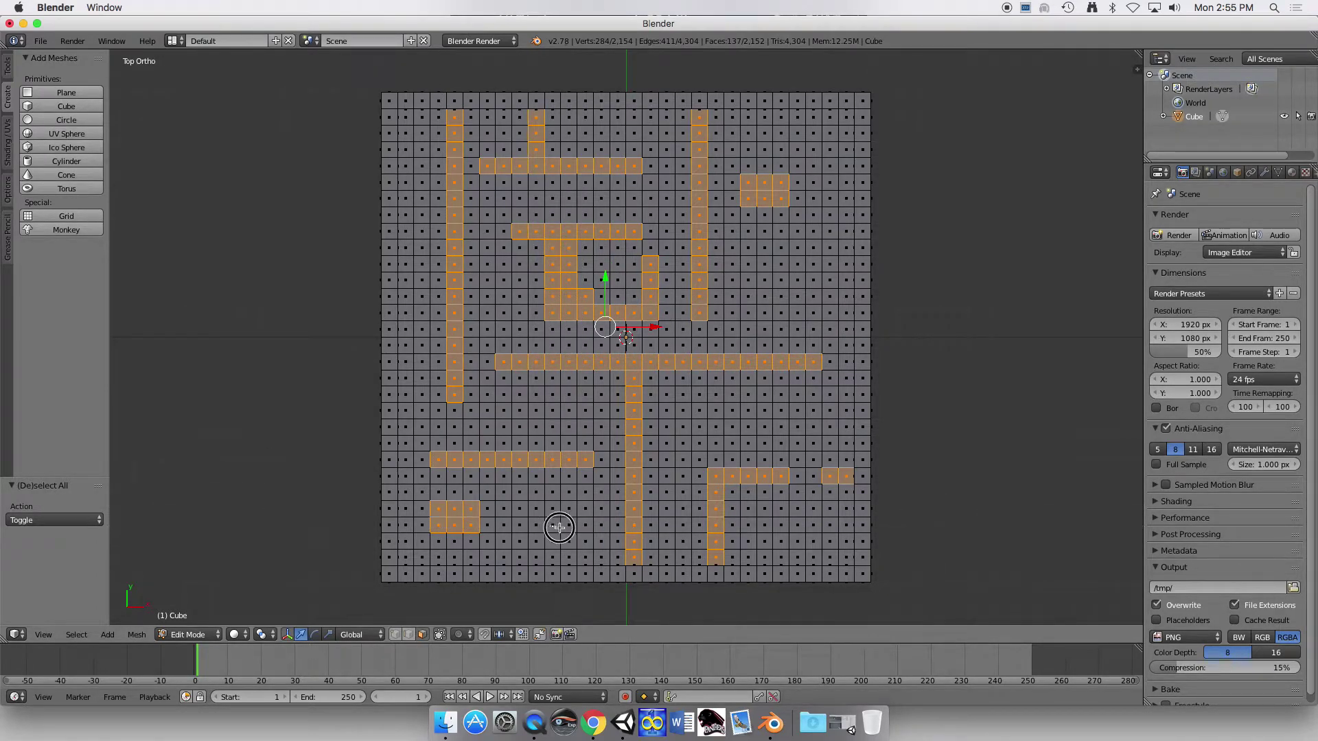
pyautogui.moveTo(559, 527); pyautogui.dragTo(586, 542)
pyautogui.press('Escape')
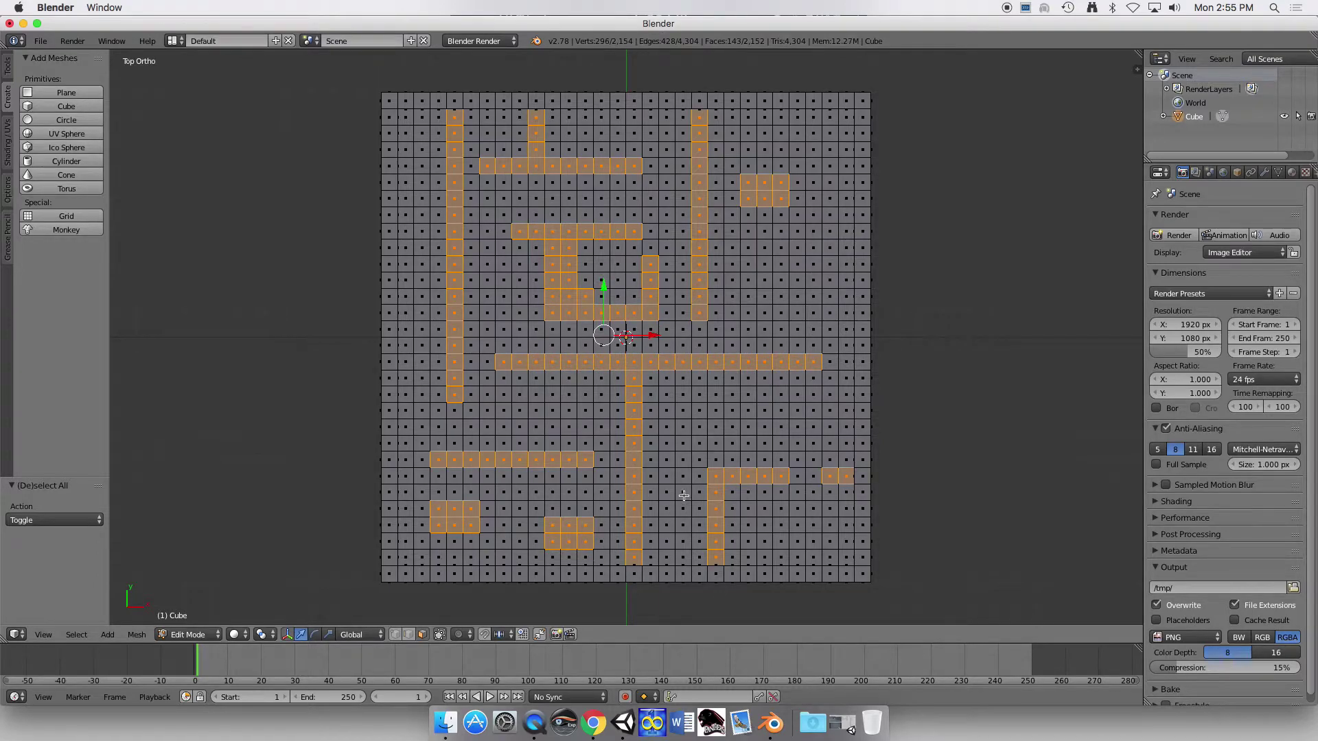
# - Extrude the selected maze faces 8 units up into interior walls and deselect all
pyautogui.press('e')
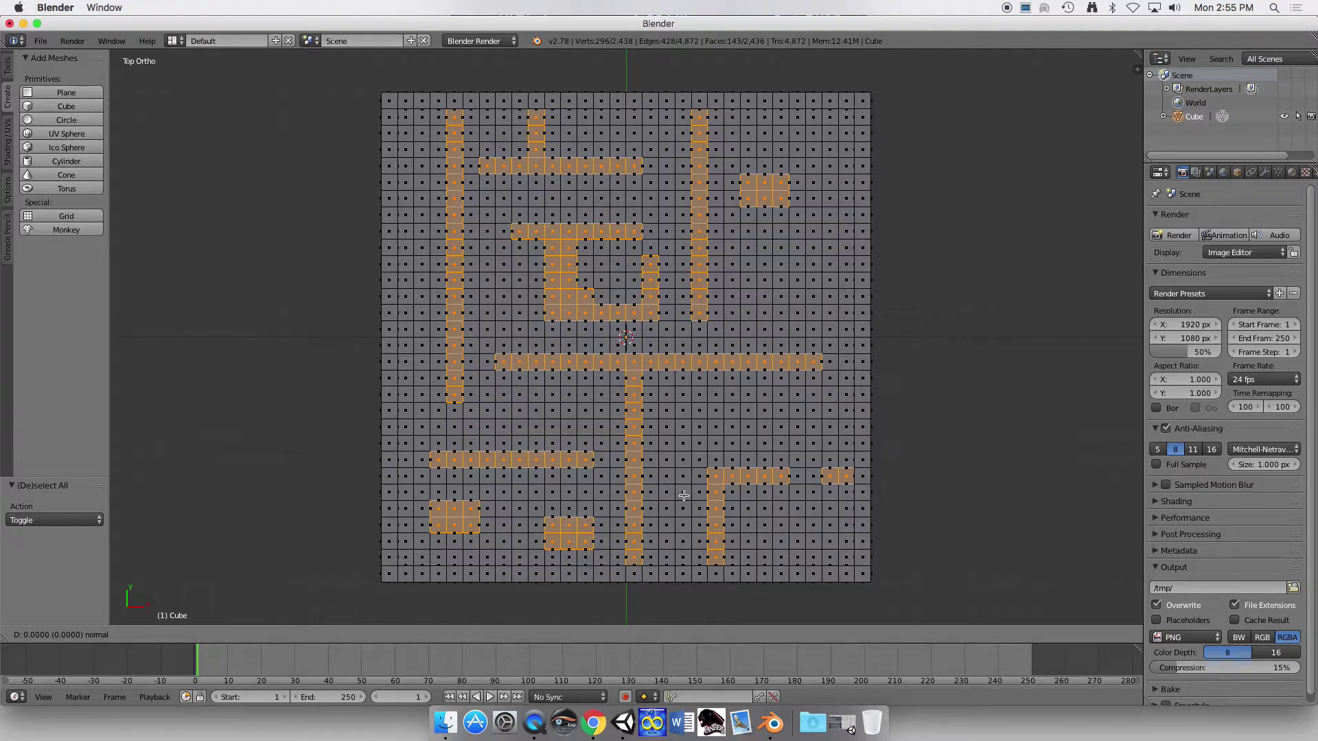
pyautogui.press('8')
pyautogui.press('Return')
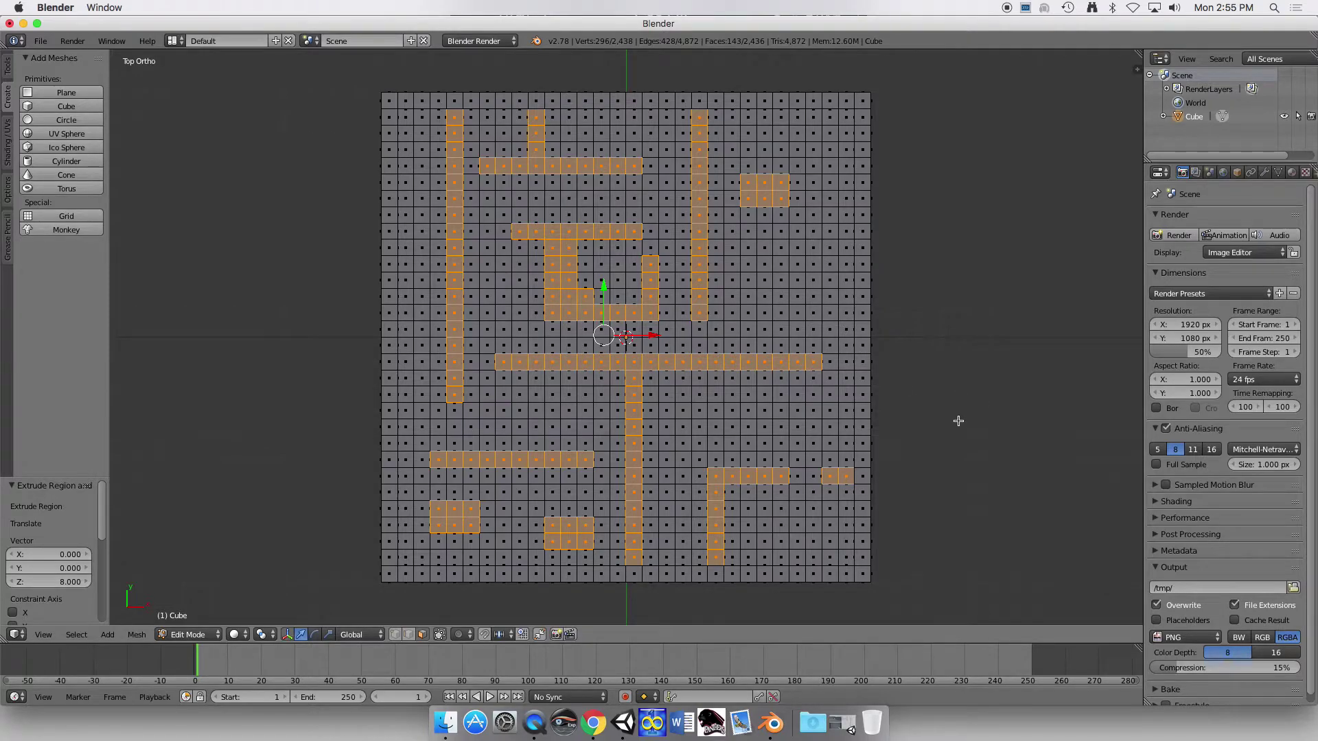
pyautogui.press('a')
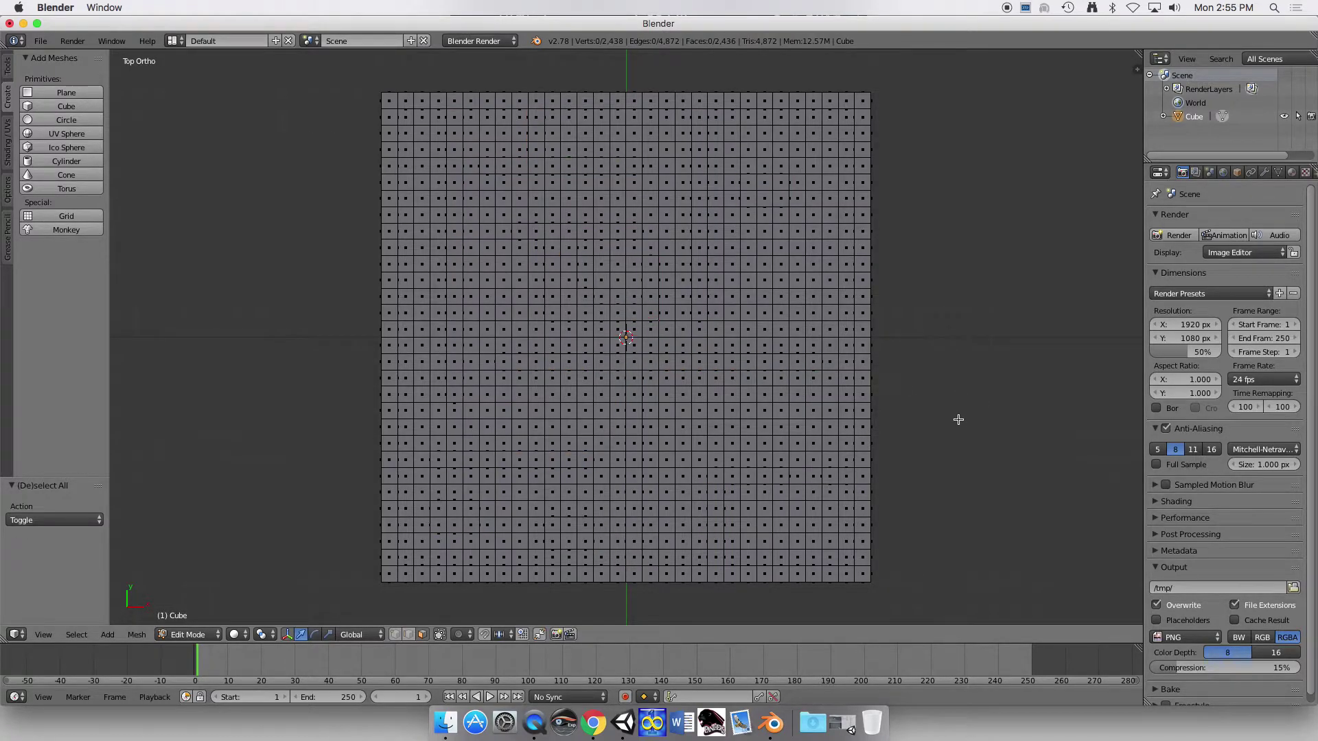
pyautogui.moveTo(942, 421); pyautogui.dragTo(1038, 330, button='middle')
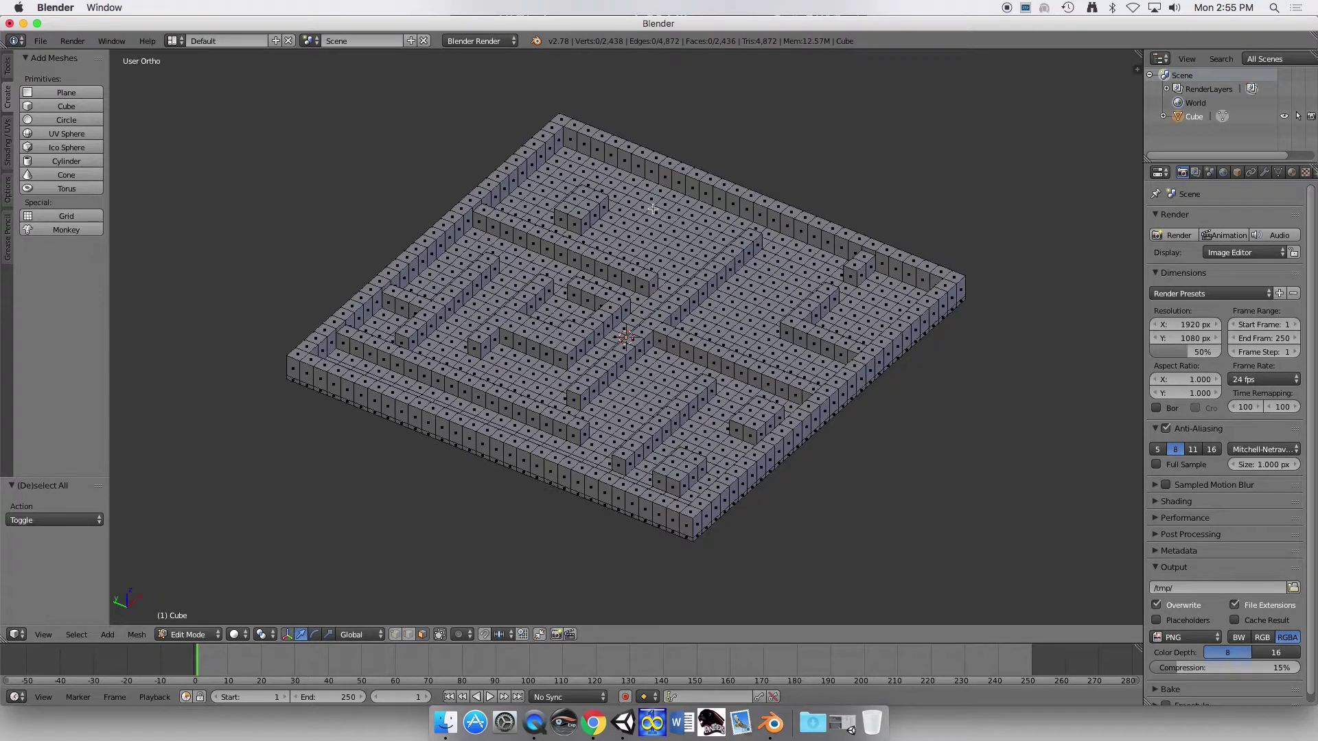
pyautogui.press('KP_7')
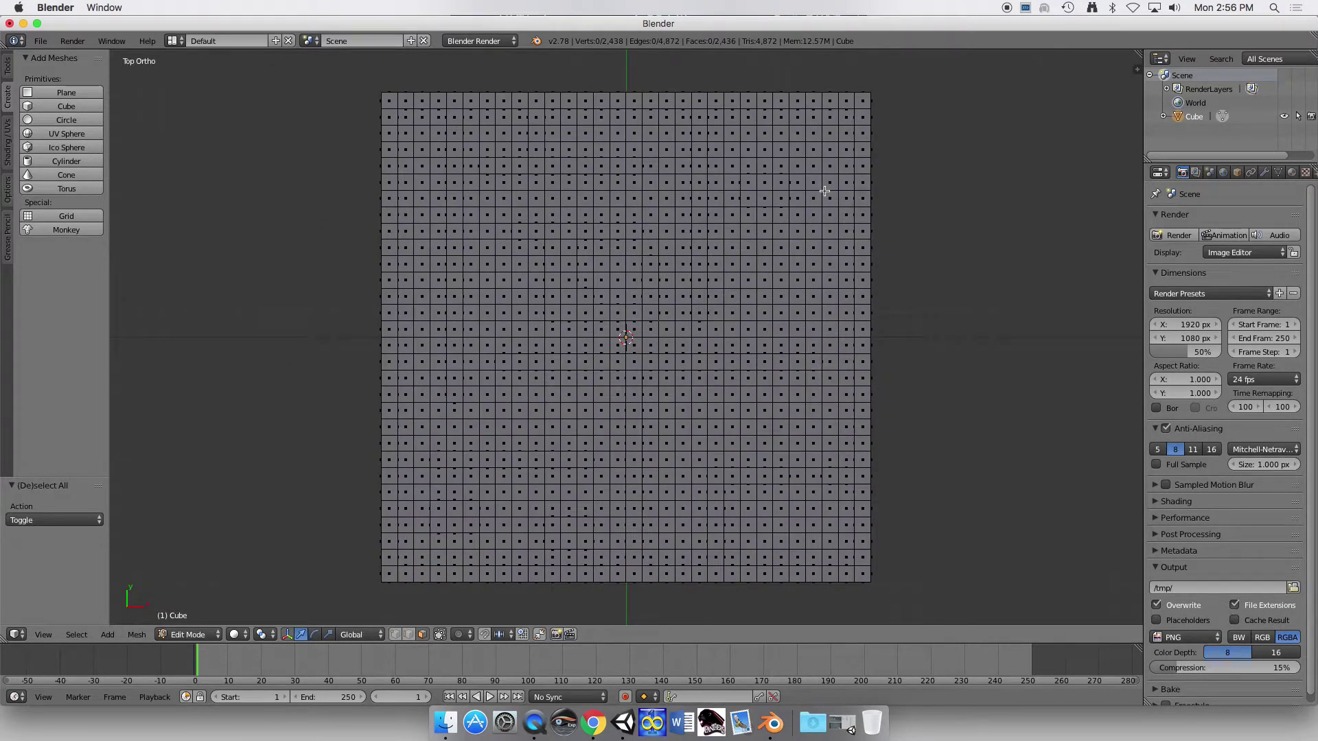
# - Select the upper-right face strip, the column of faces below it, and three more faces
pyautogui.moveTo(914, 247); pyautogui.dragTo(921, 212, button='middle')
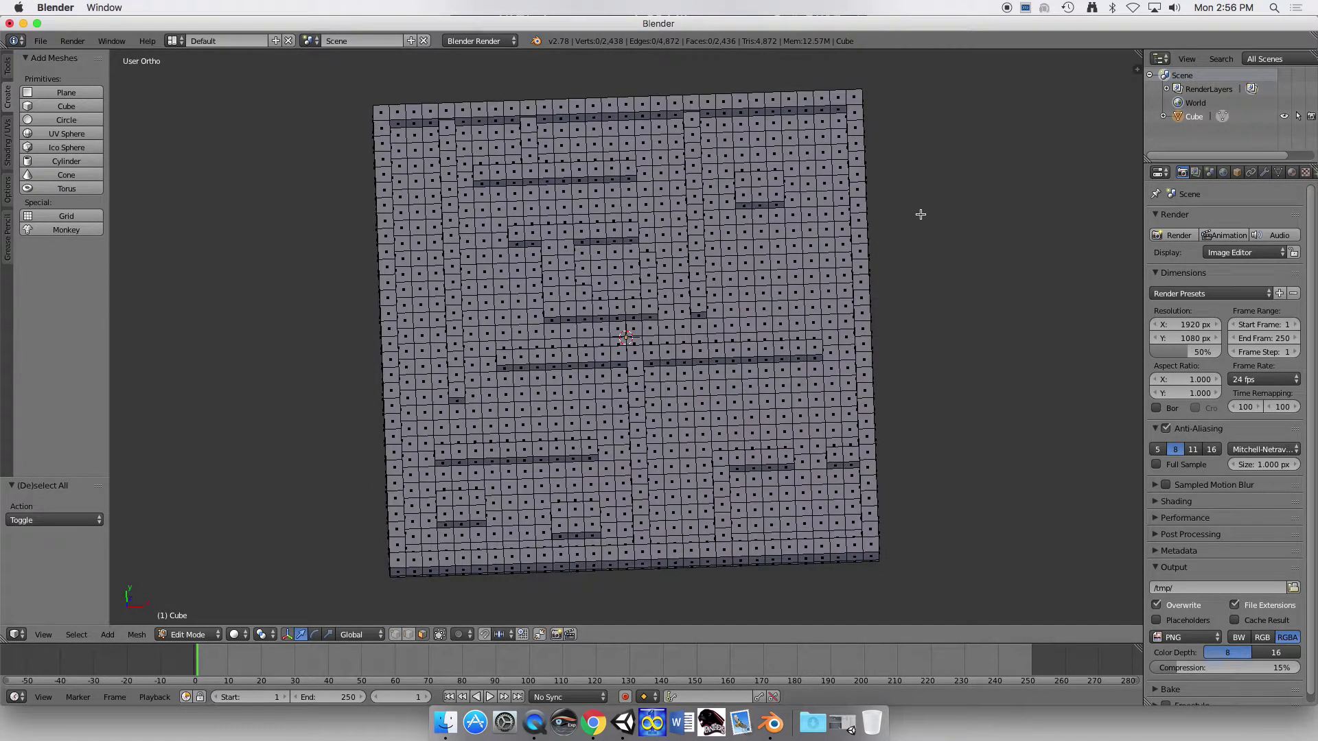
pyautogui.press('b')
pyautogui.moveTo(744, 227); pyautogui.dragTo(831, 234)
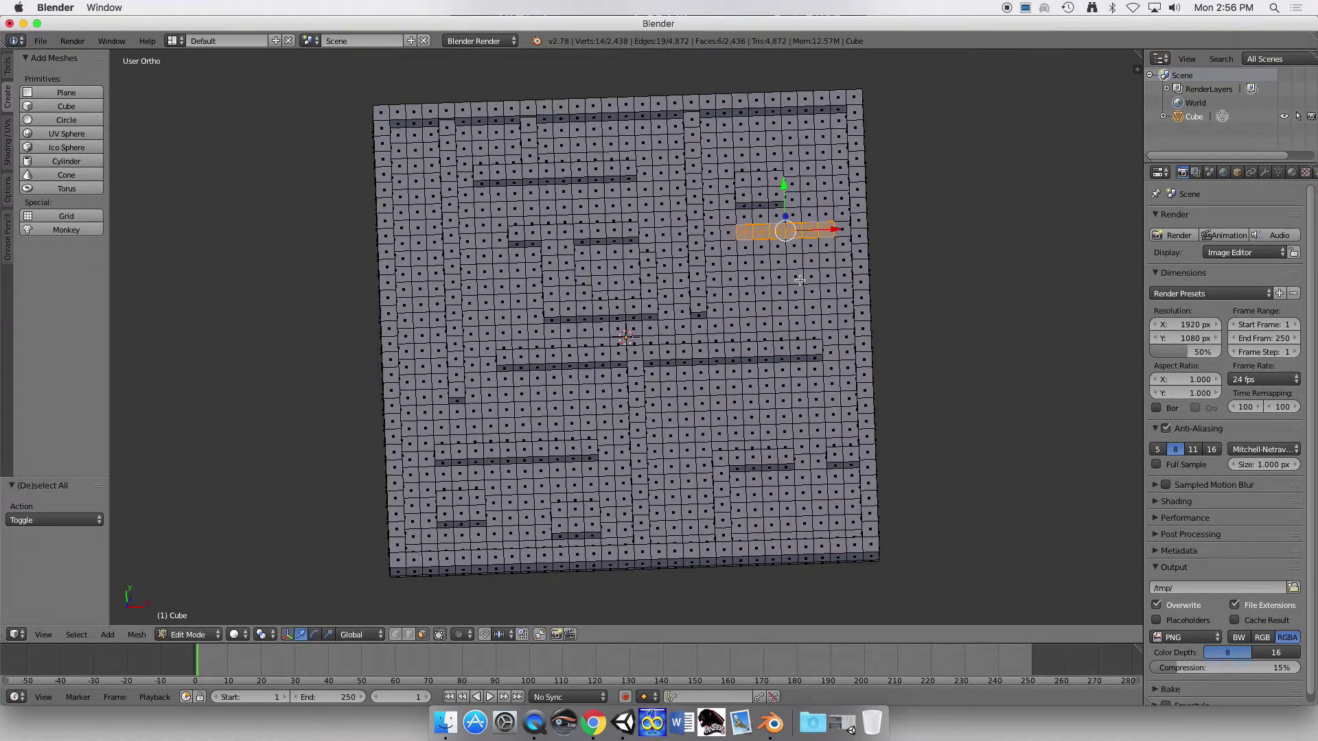
pyautogui.click(760, 260)
pyautogui.press('b')
pyautogui.moveTo(759, 250); pyautogui.dragTo(768, 324)
pyautogui.press('b')
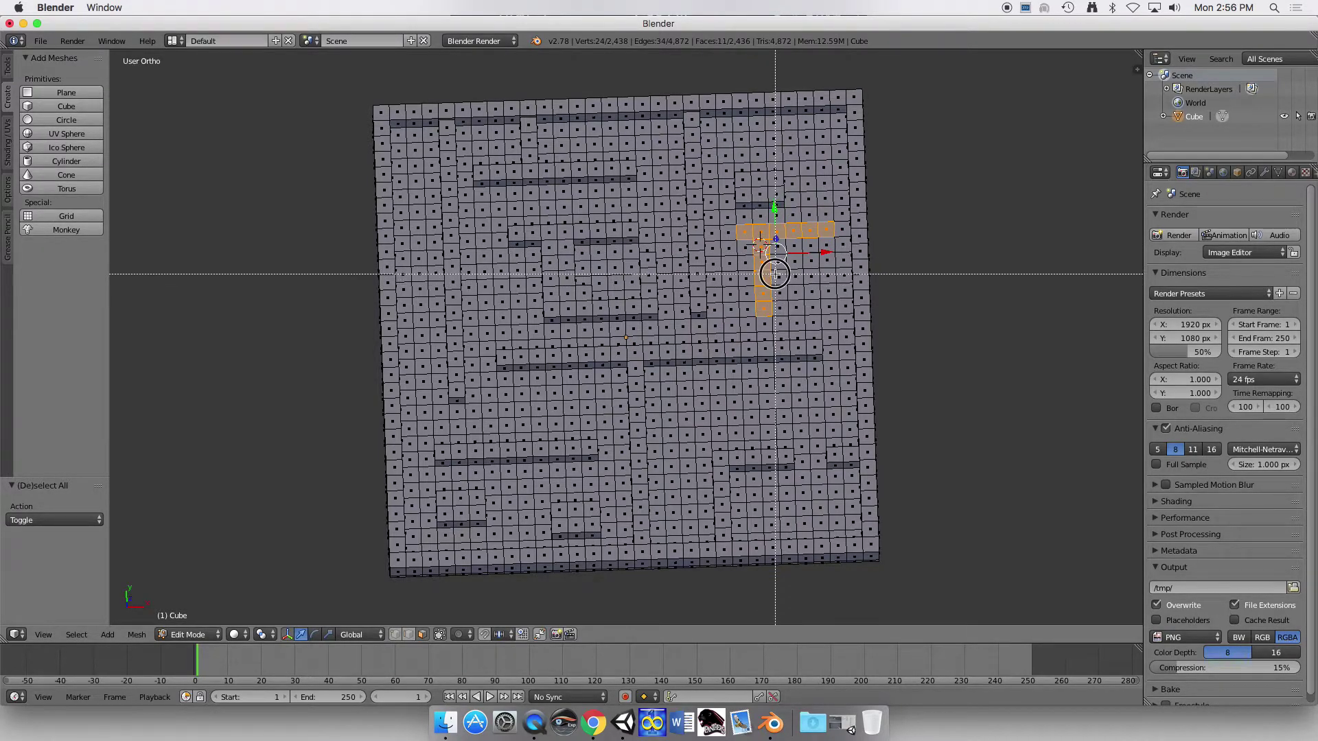
pyautogui.press('Escape')
pyautogui.press('c')
pyautogui.moveTo(819, 279); pyautogui.dragTo(820, 278)
pyautogui.rightClick(836, 334)
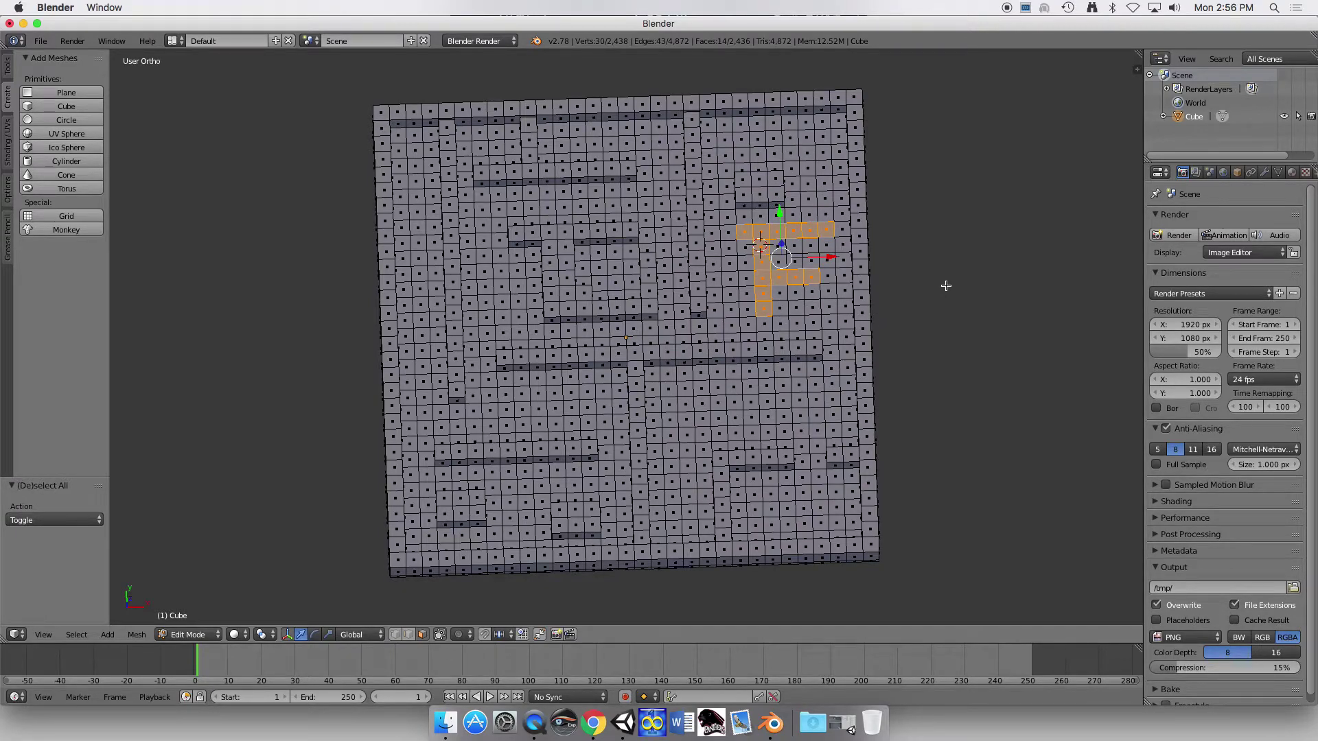
# - Extrude the selected faces 8 units up with E8, then deselect everything
pyautogui.write('e8')
pyautogui.press('Return')
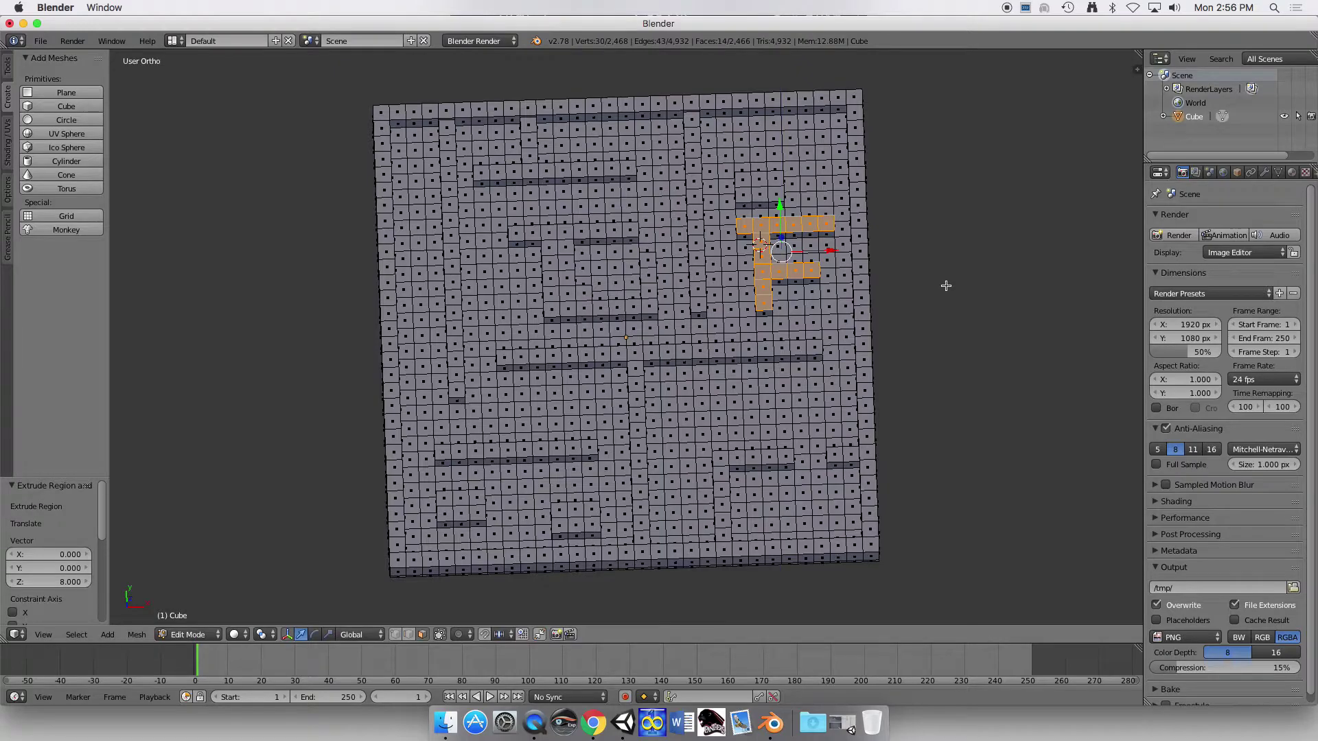
pyautogui.press('a')
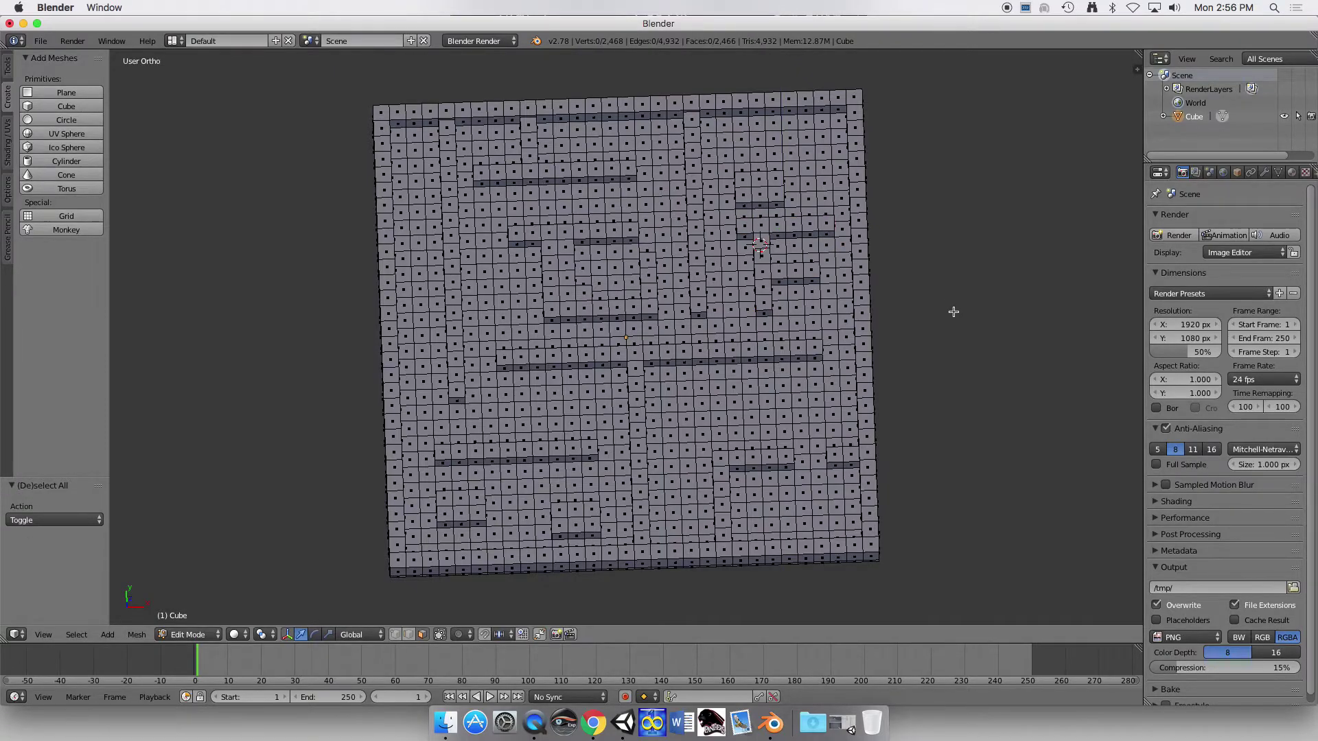
pyautogui.moveTo(953, 312)
pyautogui.mouseDown(button='middle')
pyautogui.moveTo(950, 217)
pyautogui.moveTo(955, 304)
pyautogui.mouseUp(button='middle')
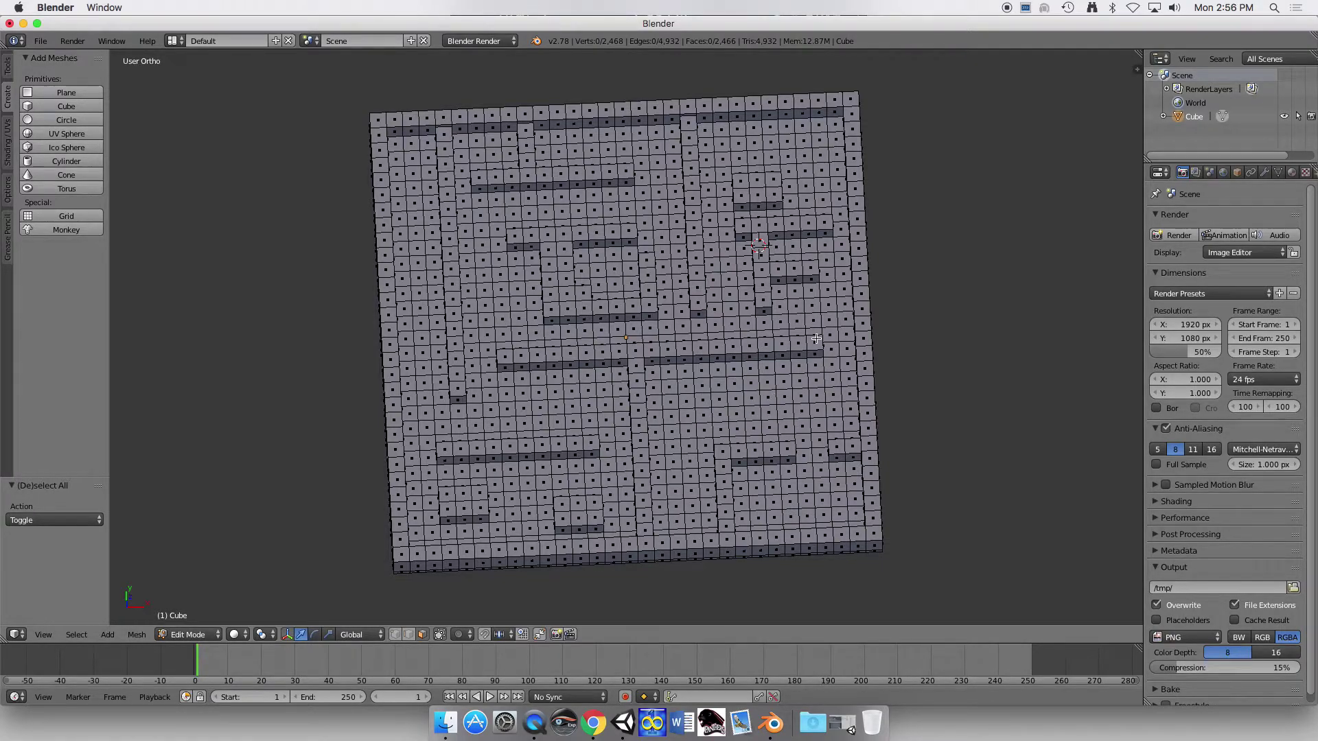
pyautogui.moveTo(897, 285); pyautogui.dragTo(895, 252, button='middle')
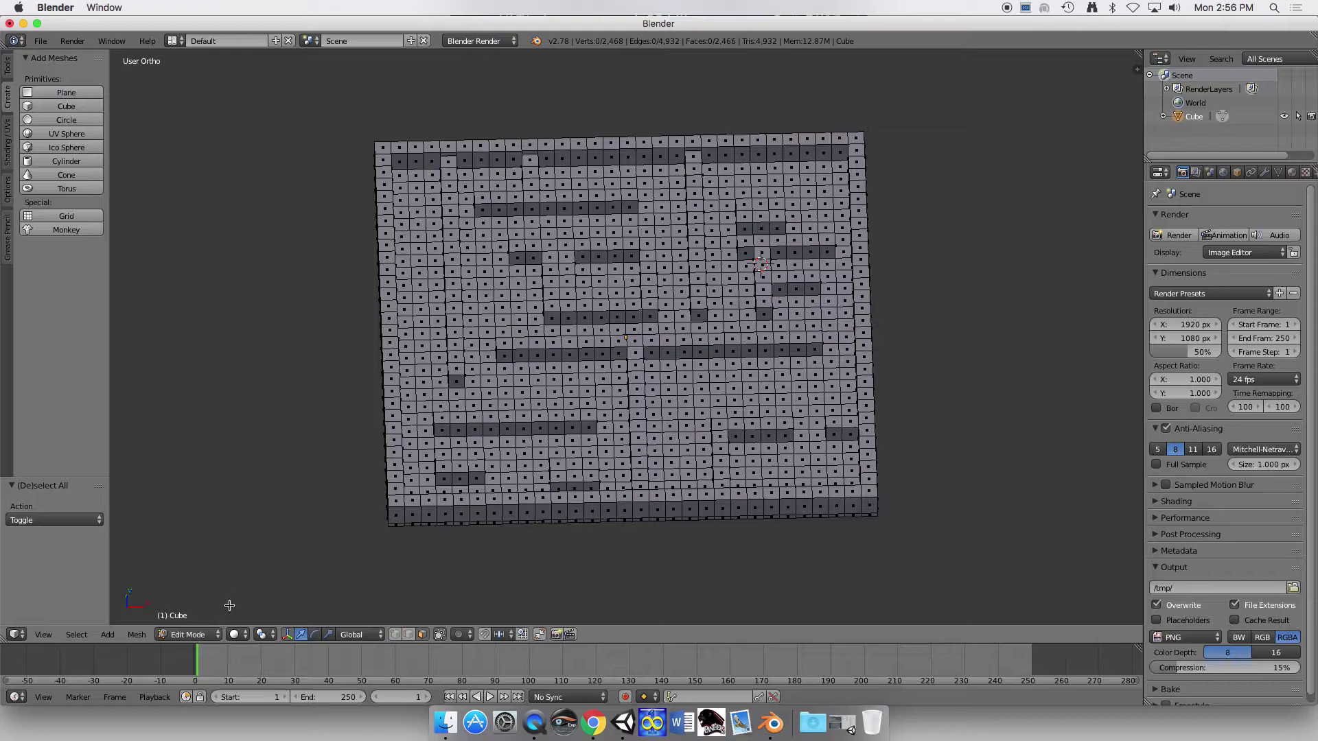
pyautogui.click(198, 637)
# - Switch to Object Mode and orbit around the maze from low, opposite and other sides
pyautogui.click(197, 619)
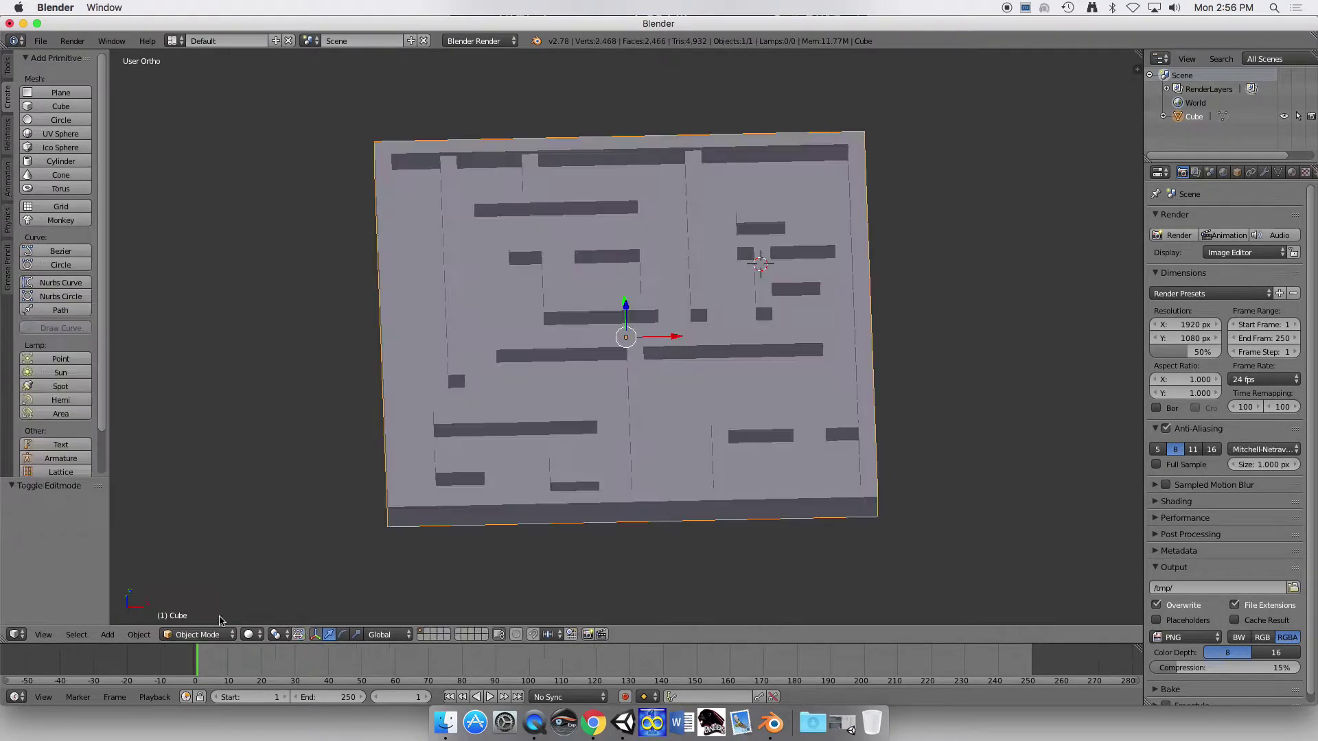
pyautogui.moveTo(307, 363); pyautogui.dragTo(438, 368, button='middle')
pyautogui.moveTo(388, 430); pyautogui.dragTo(350, 411, button='middle')
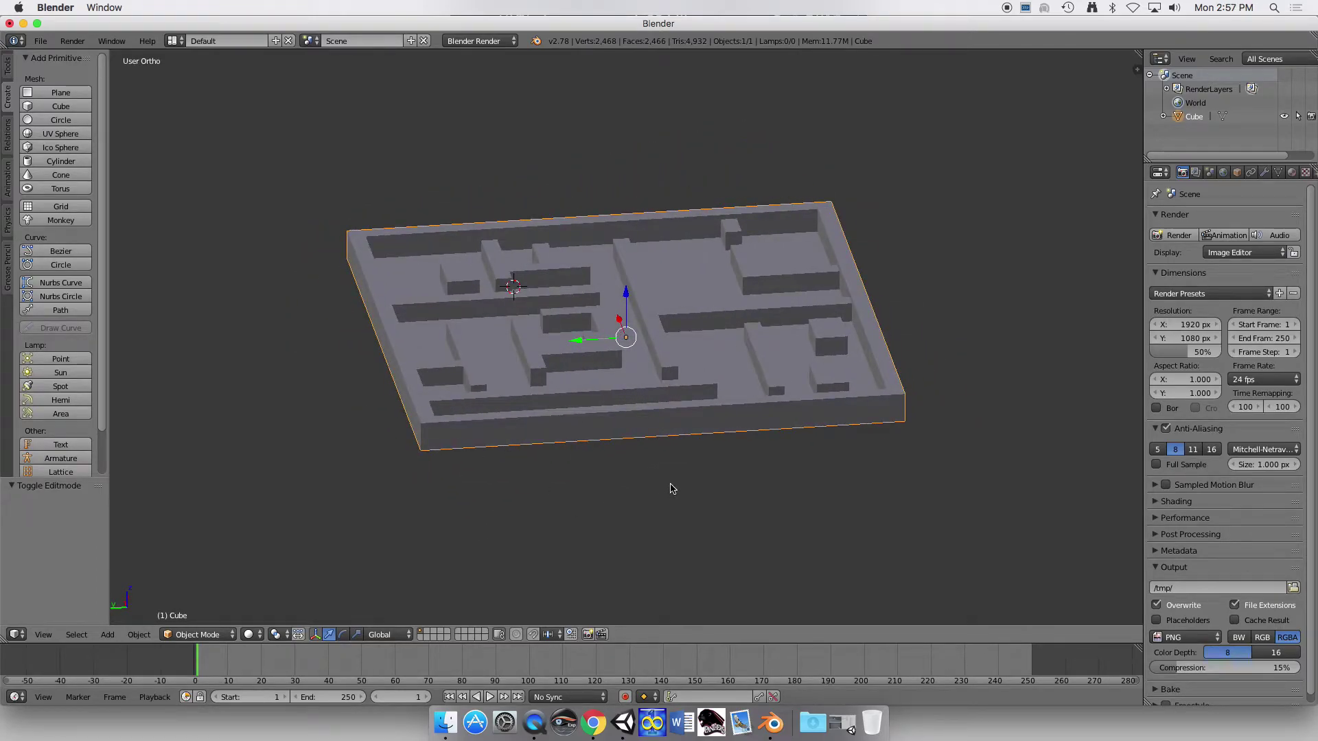
pyautogui.moveTo(672, 488); pyautogui.dragTo(627, 489, button='middle')
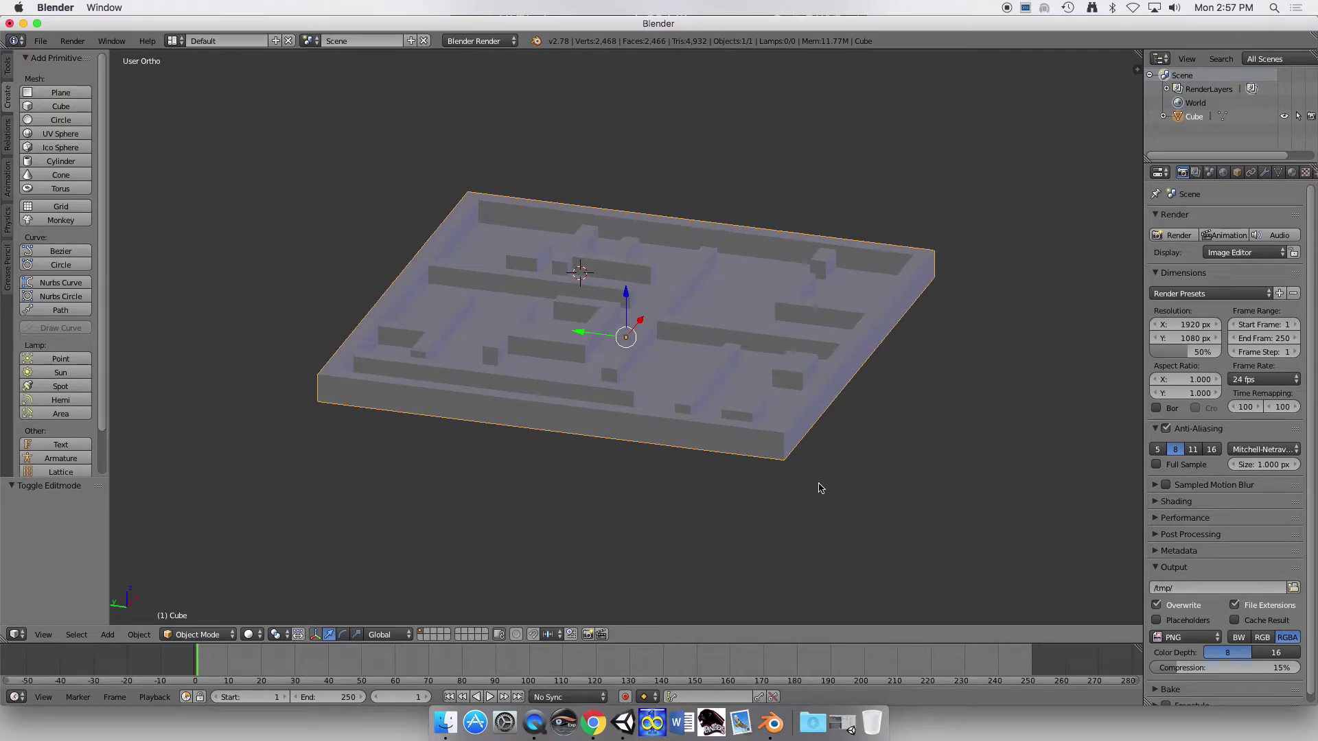
pyautogui.moveTo(851, 455); pyautogui.dragTo(758, 469, button='middle')
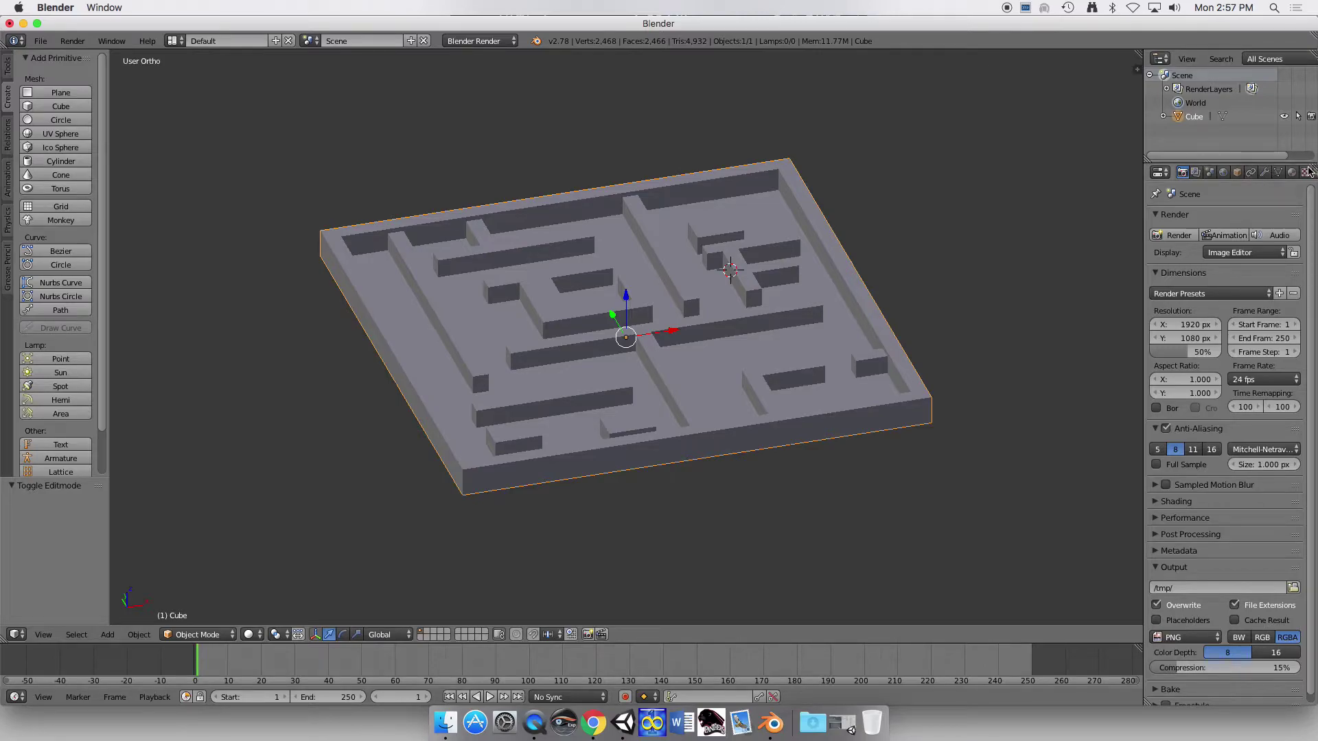
# - Add a Smooth modifier to the maze object
pyautogui.click(1265, 175)
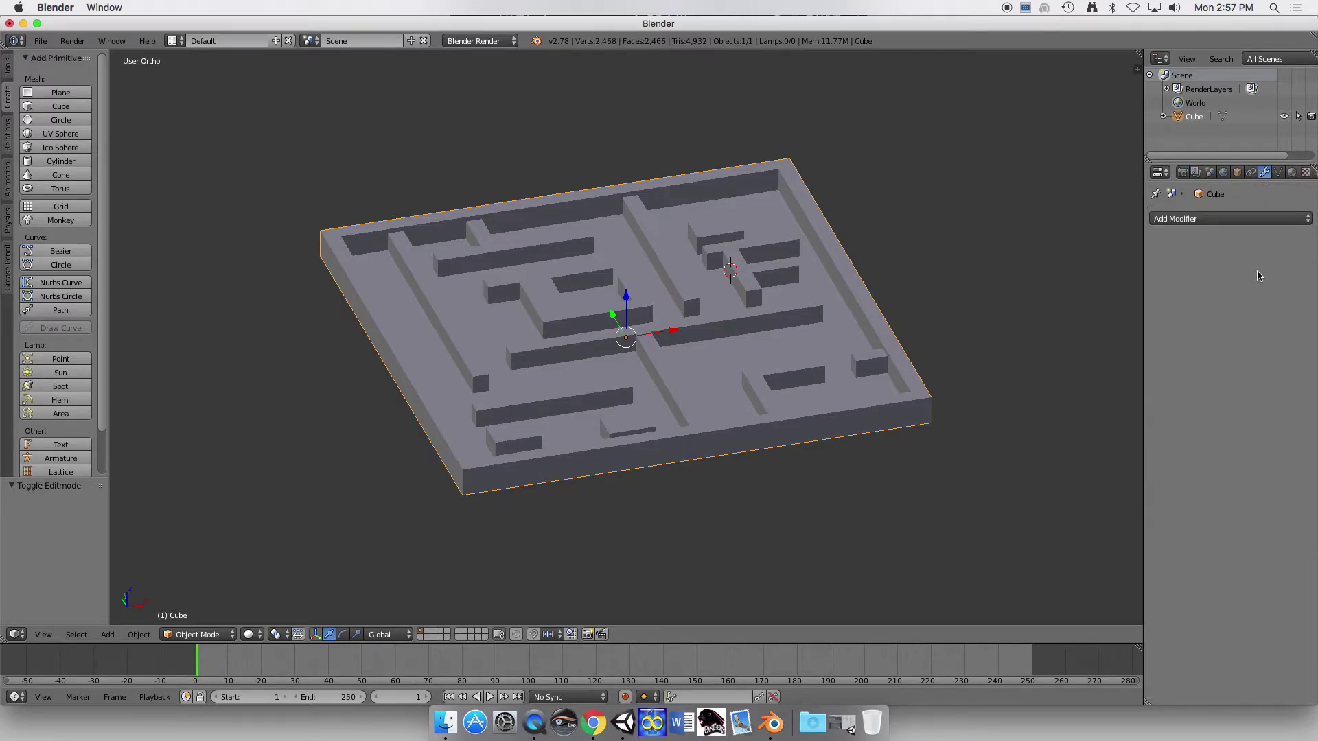
pyautogui.click(1246, 220)
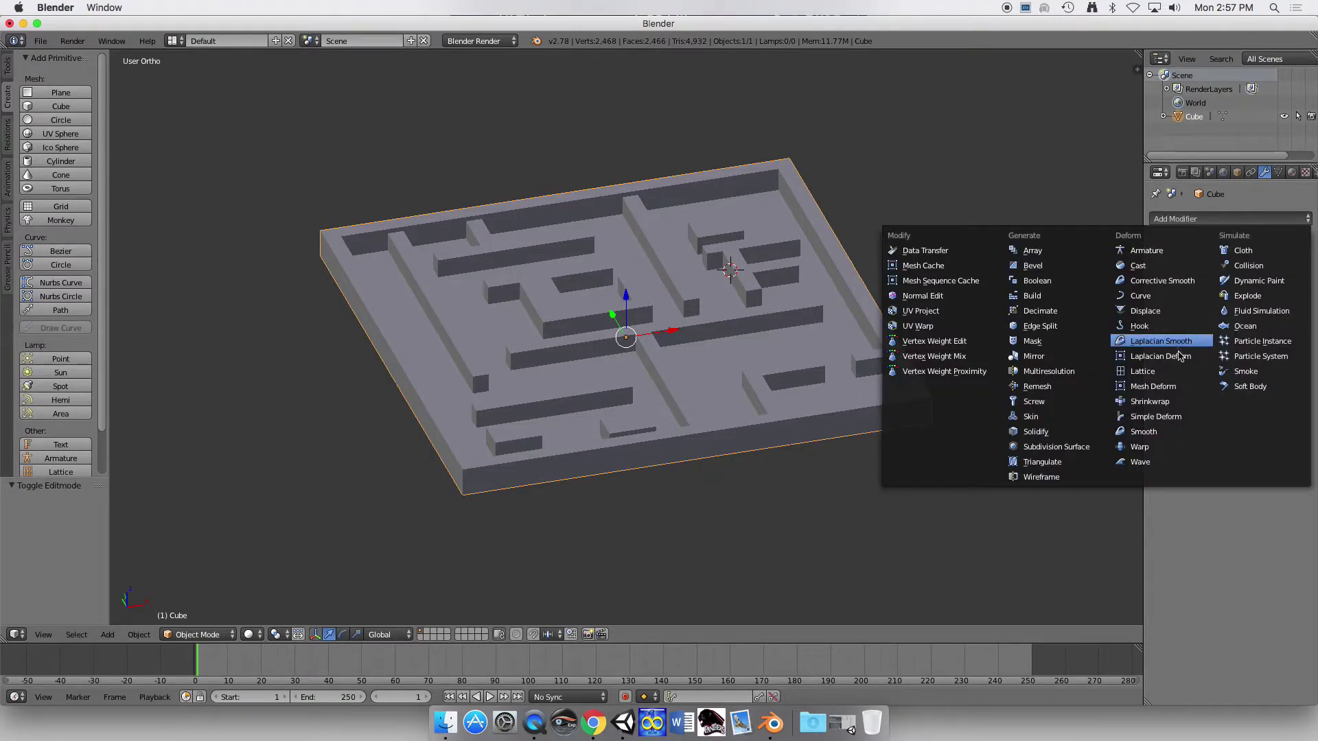
pyautogui.click(1178, 433)
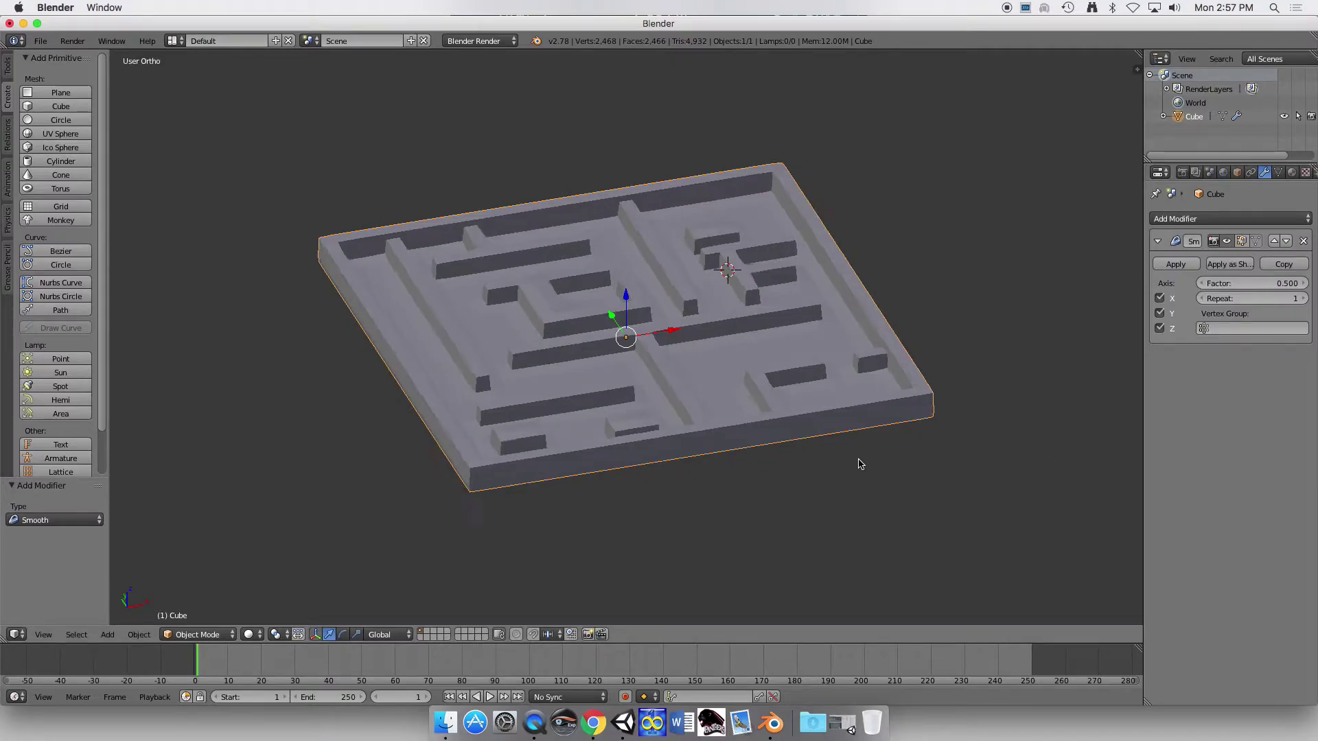
pyautogui.moveTo(860, 464); pyautogui.dragTo(676, 366, button='middle')
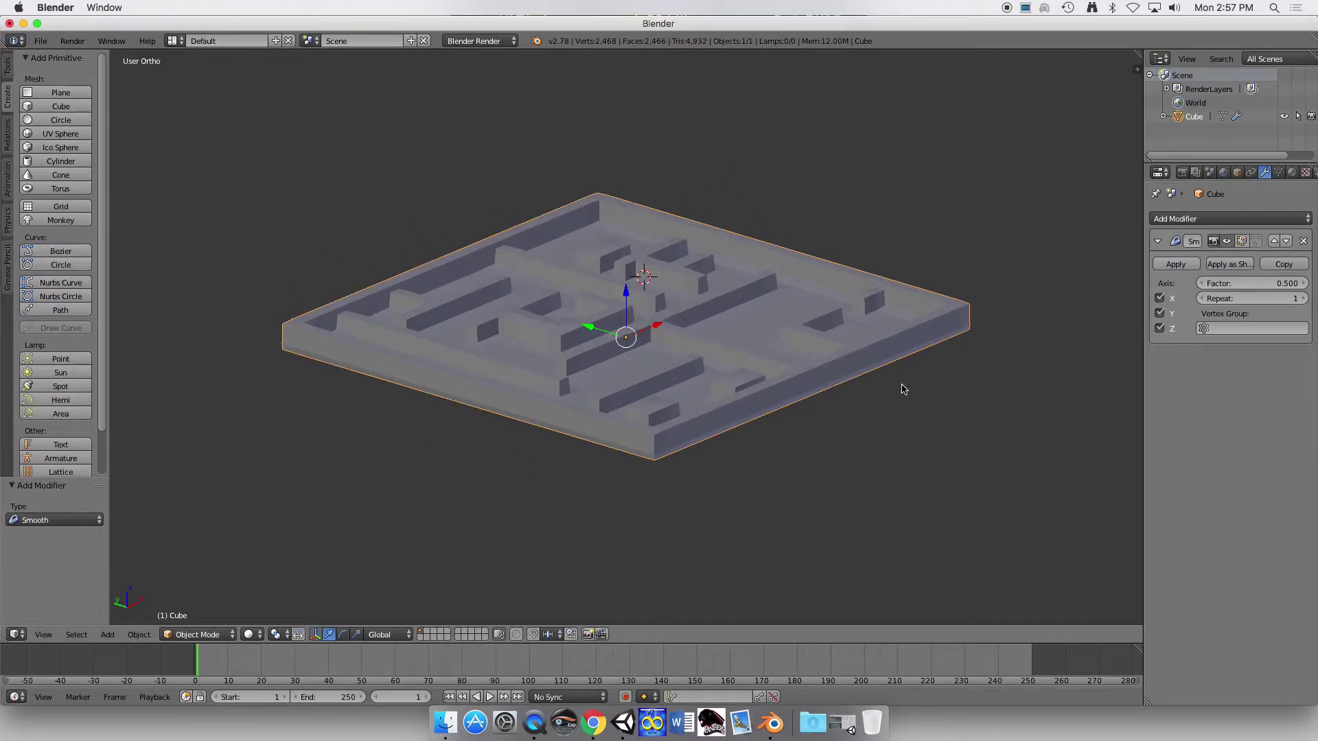
# - Set the Smooth modifier's Factor to 0.400
pyautogui.click(1304, 283)
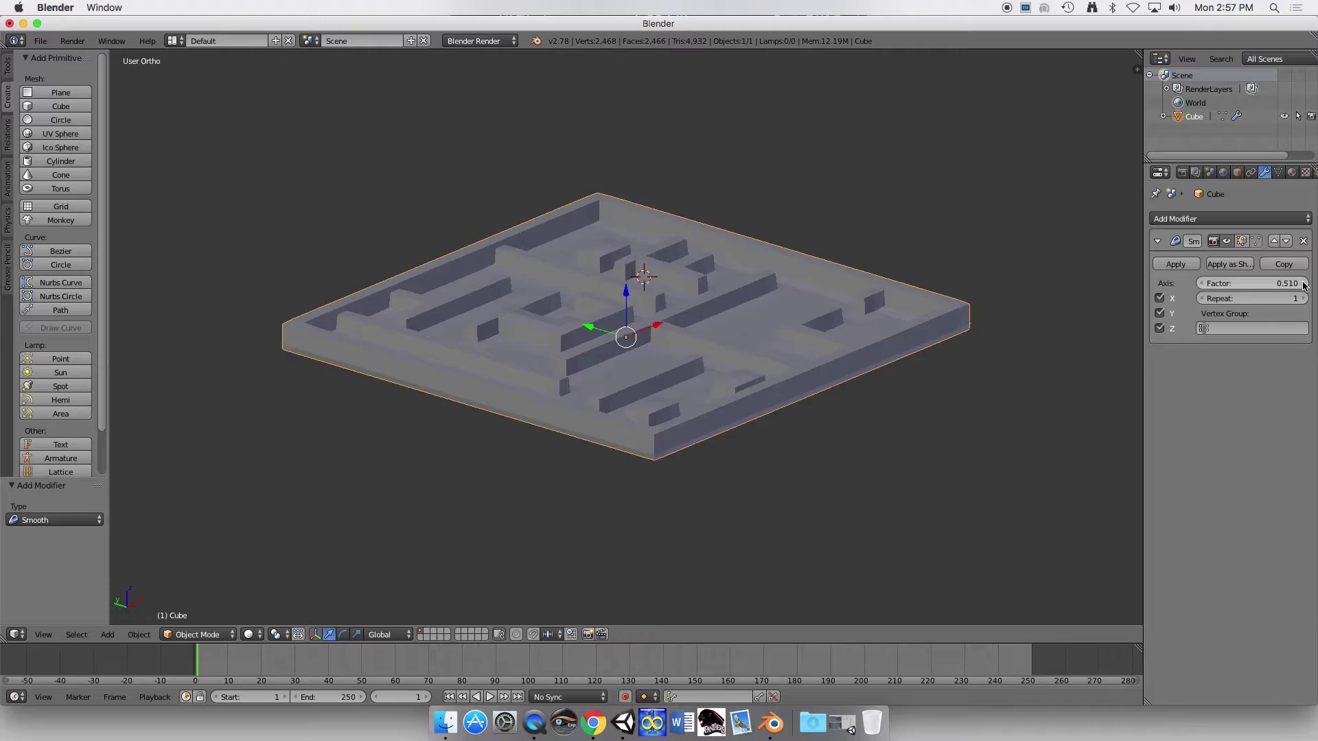
pyautogui.moveTo(1303, 284); pyautogui.dragTo(1263, 287)
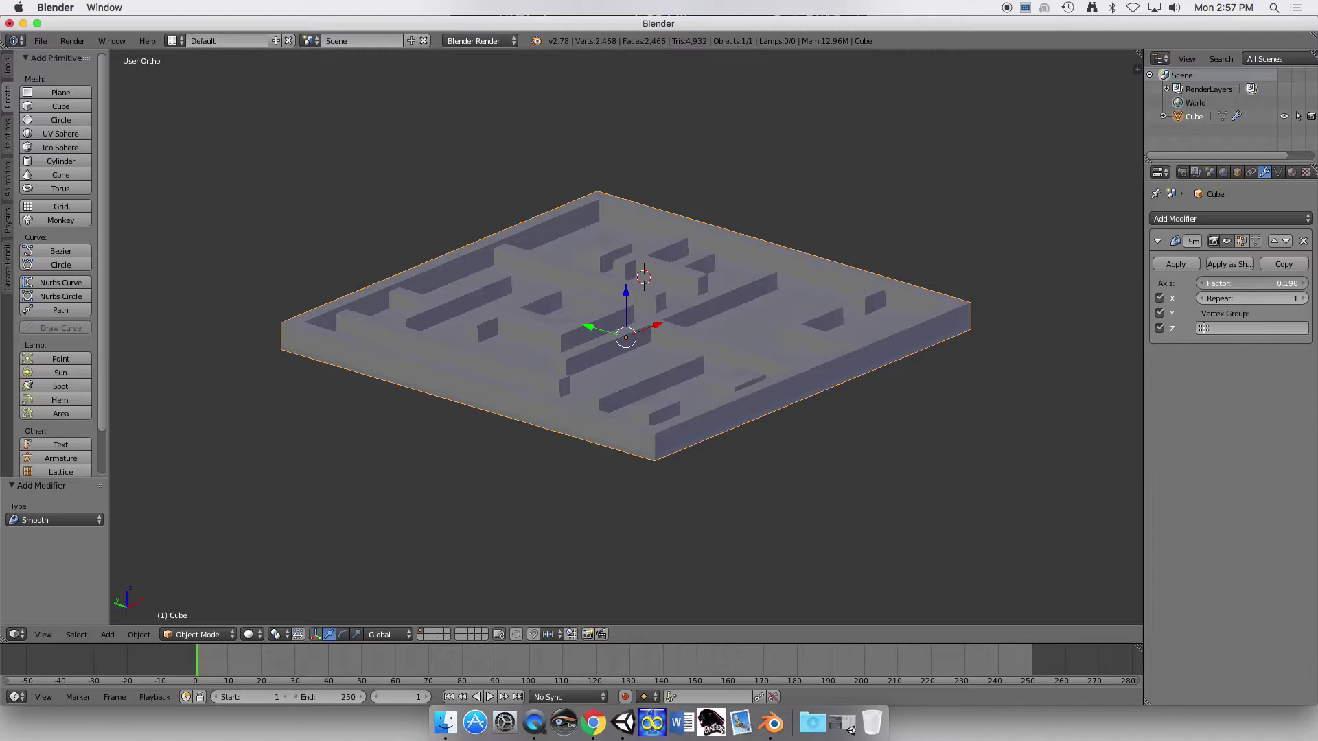
pyautogui.click(1275, 283)
pyautogui.write('0.4')
pyautogui.press('Return')
# - Raise the Smooth Factor to 1.030 and inspect the softened walls from above and obliquely
pyautogui.scroll(7, 770, 332)
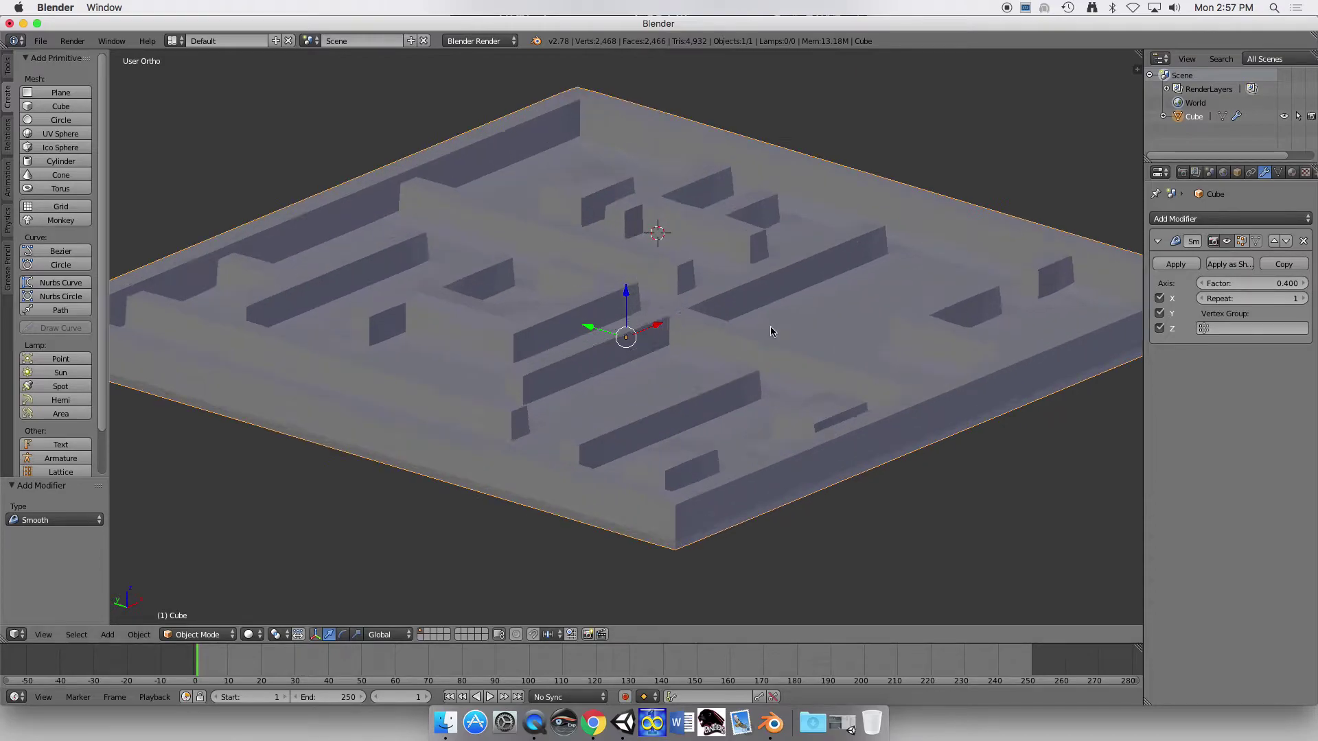
pyautogui.scroll(2, 770, 332)
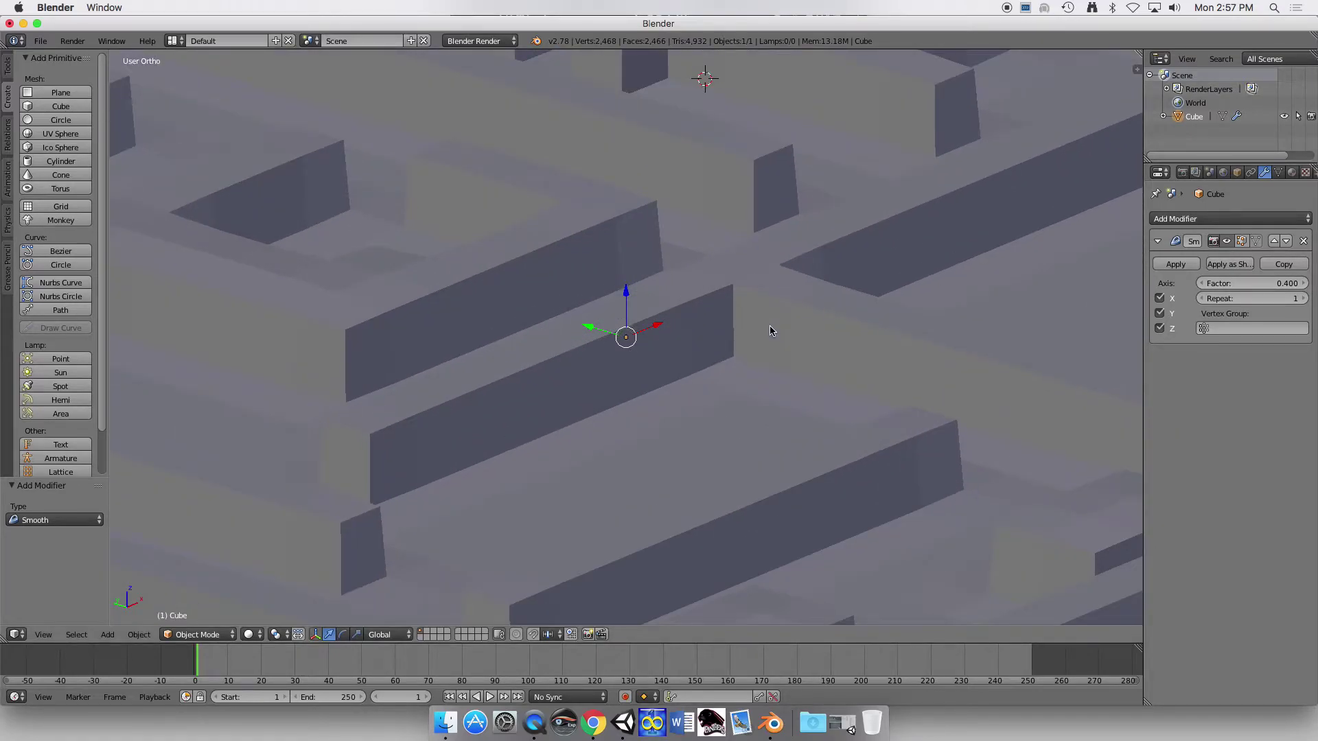
pyautogui.scroll(-8, 770, 331)
pyautogui.moveTo(770, 332); pyautogui.dragTo(824, 381, button='middle')
pyautogui.scroll(5, 824, 382)
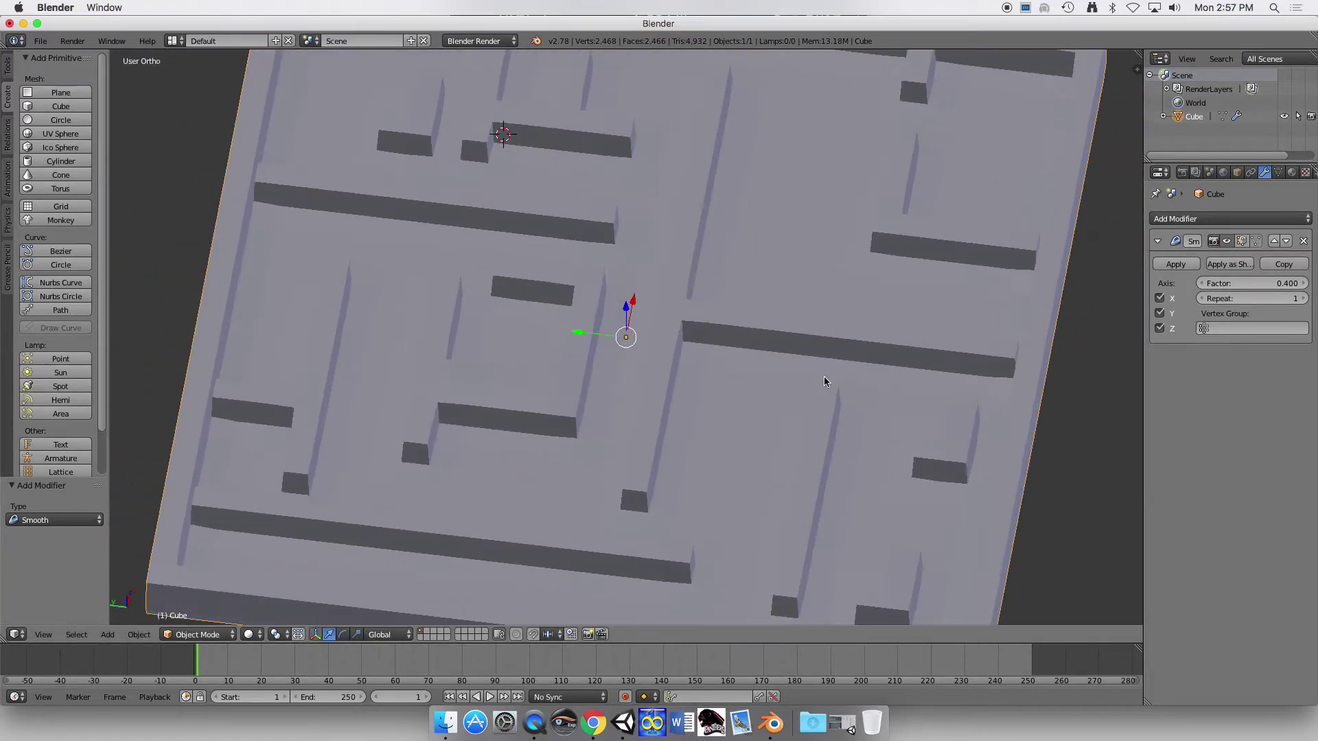
pyautogui.scroll(-4, 825, 382)
pyautogui.moveTo(841, 336); pyautogui.dragTo(985, 371, button='middle')
pyautogui.scroll(6, 850, 385)
pyautogui.scroll(-3, 861, 420)
pyautogui.scroll(3, 990, 325)
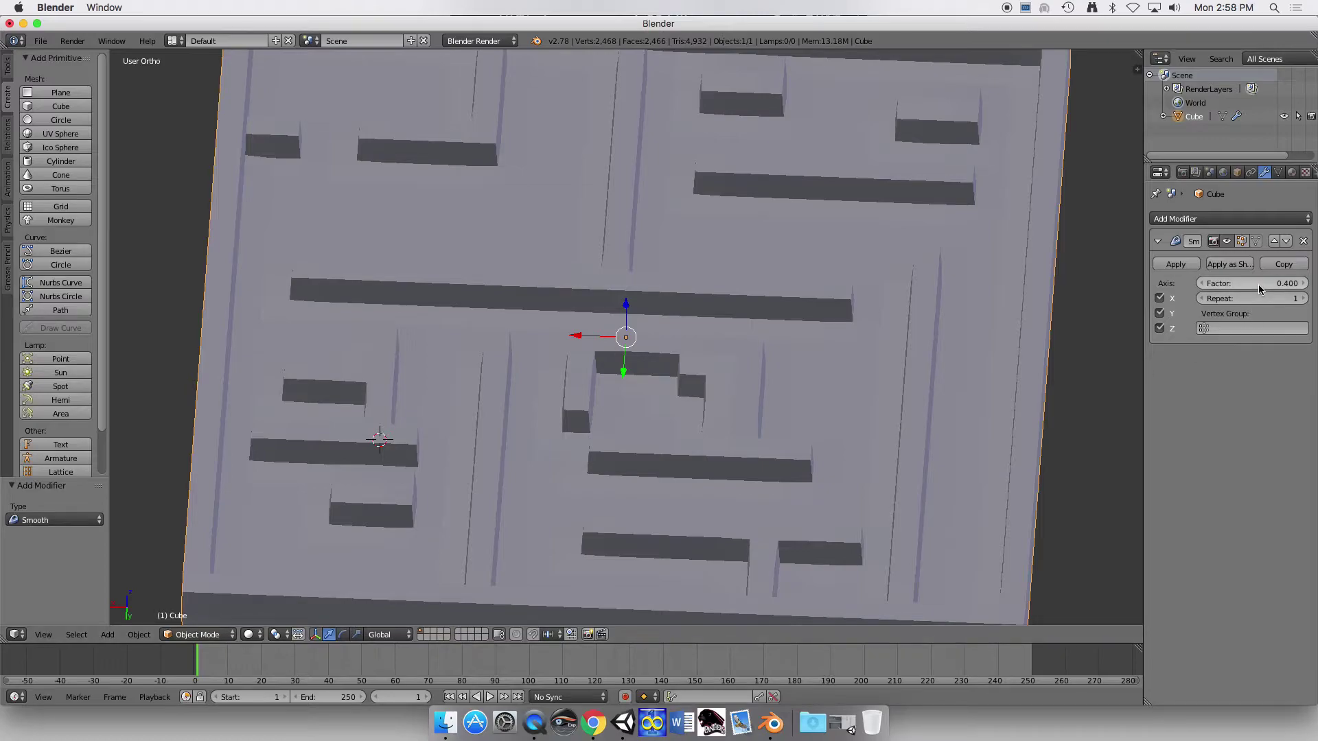
pyautogui.moveTo(1266, 285); pyautogui.dragTo(1304, 285)
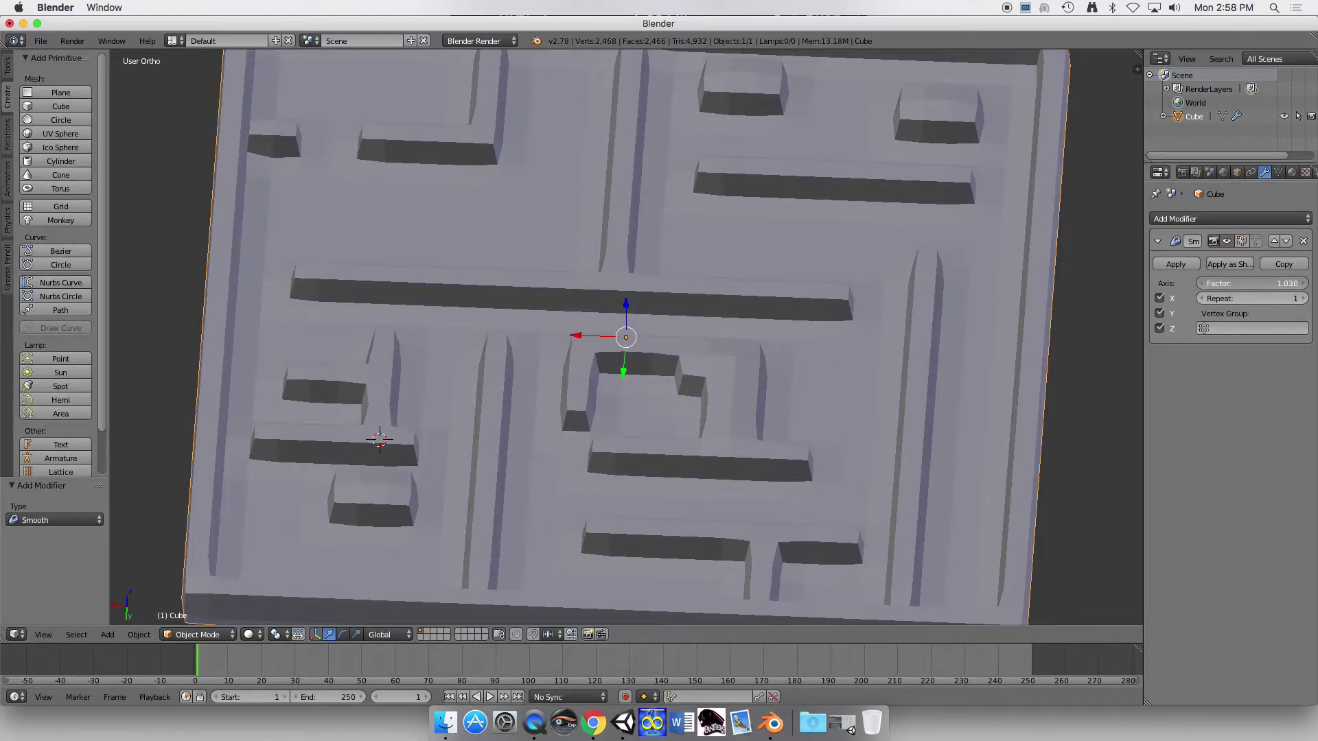
pyautogui.moveTo(784, 405); pyautogui.dragTo(1027, 362, button='middle')
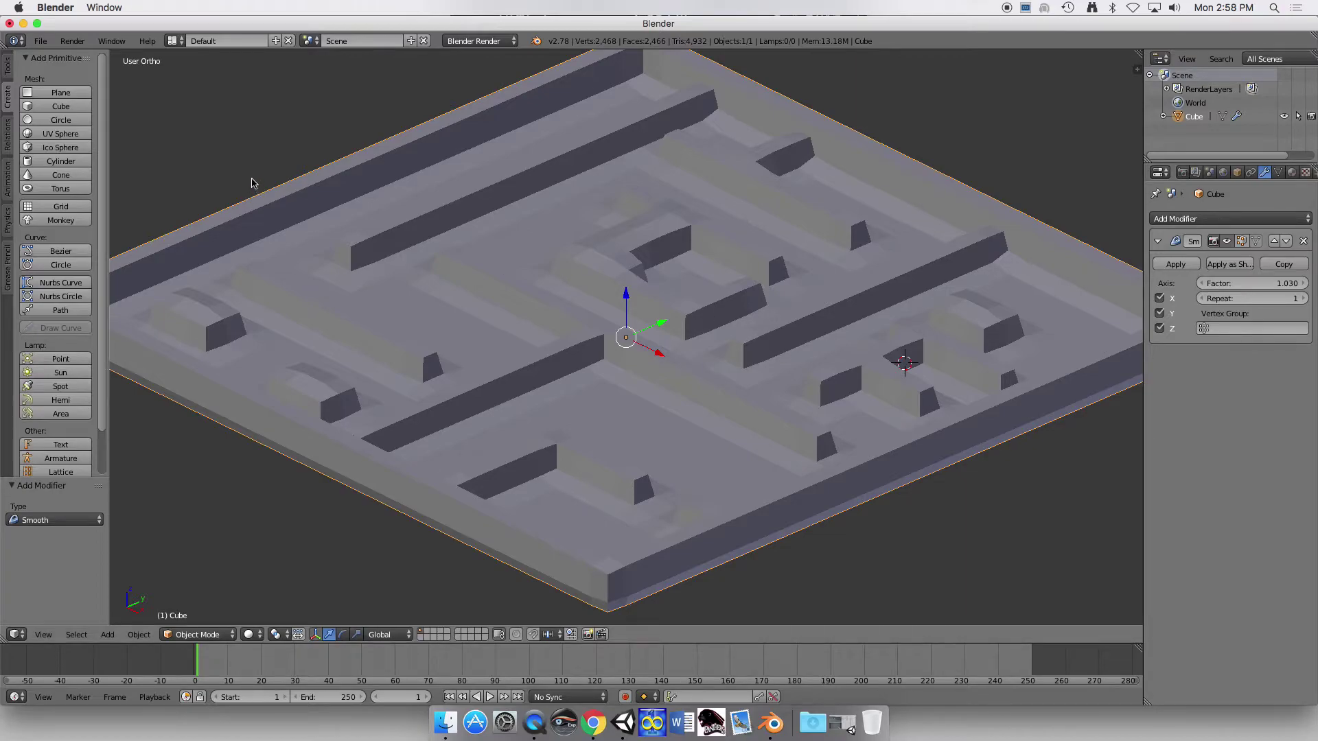
# - In Save As, browse to Assets/ParticleSplatter/Models/Levels as the save location
pyautogui.click(41, 42)
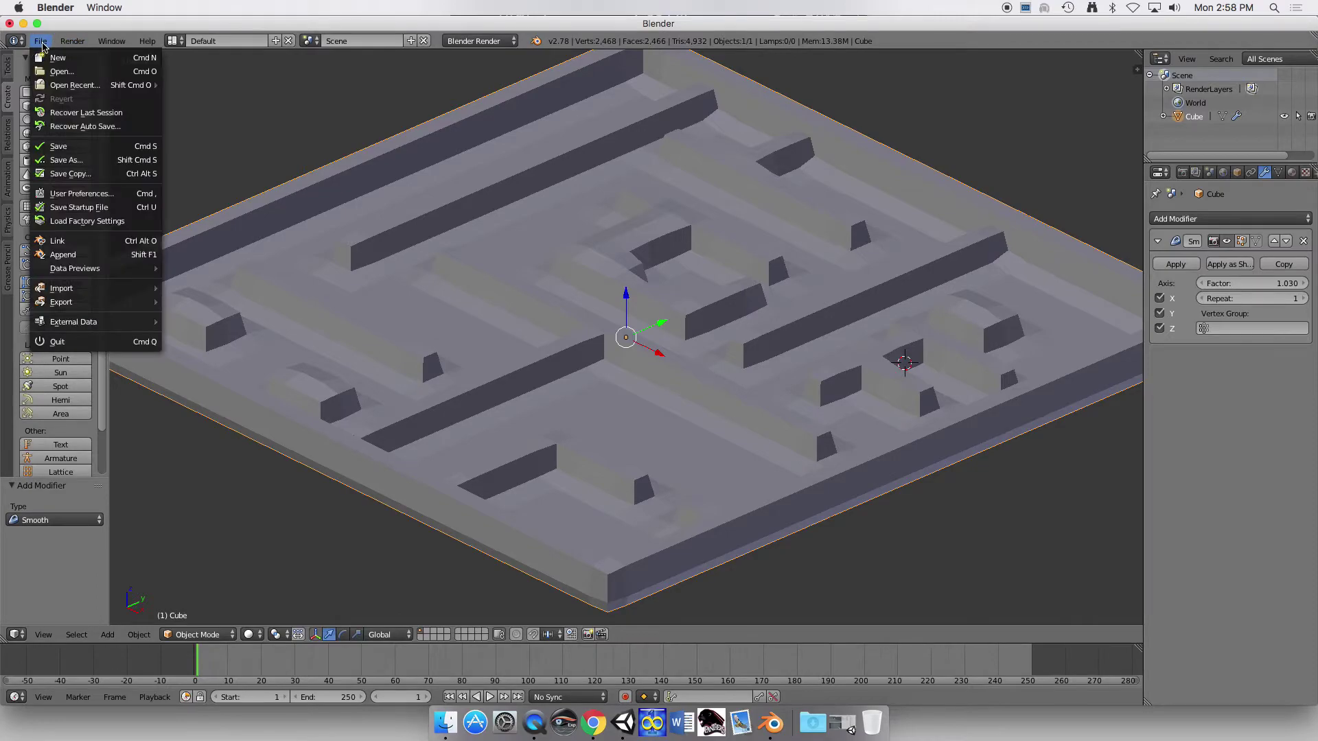
pyautogui.click(67, 160)
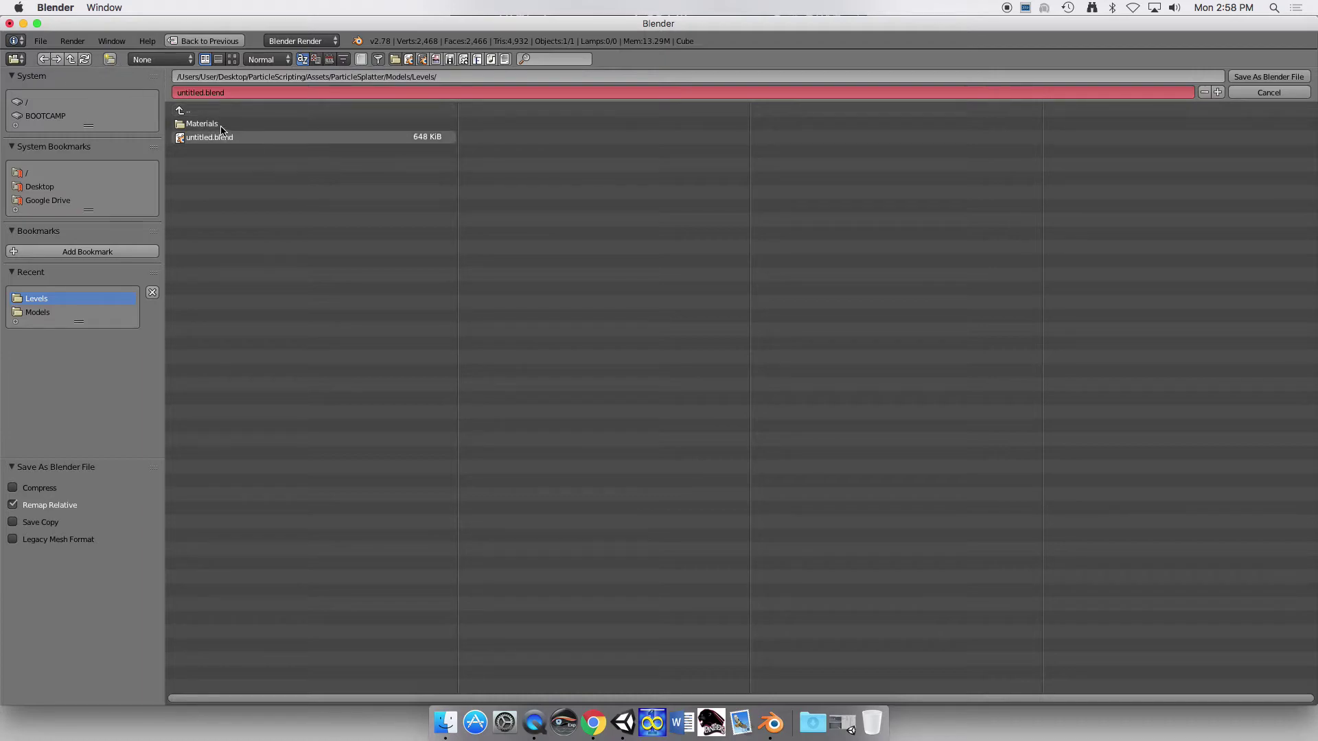
pyautogui.doubleClick(192, 113)
pyautogui.click(192, 113)
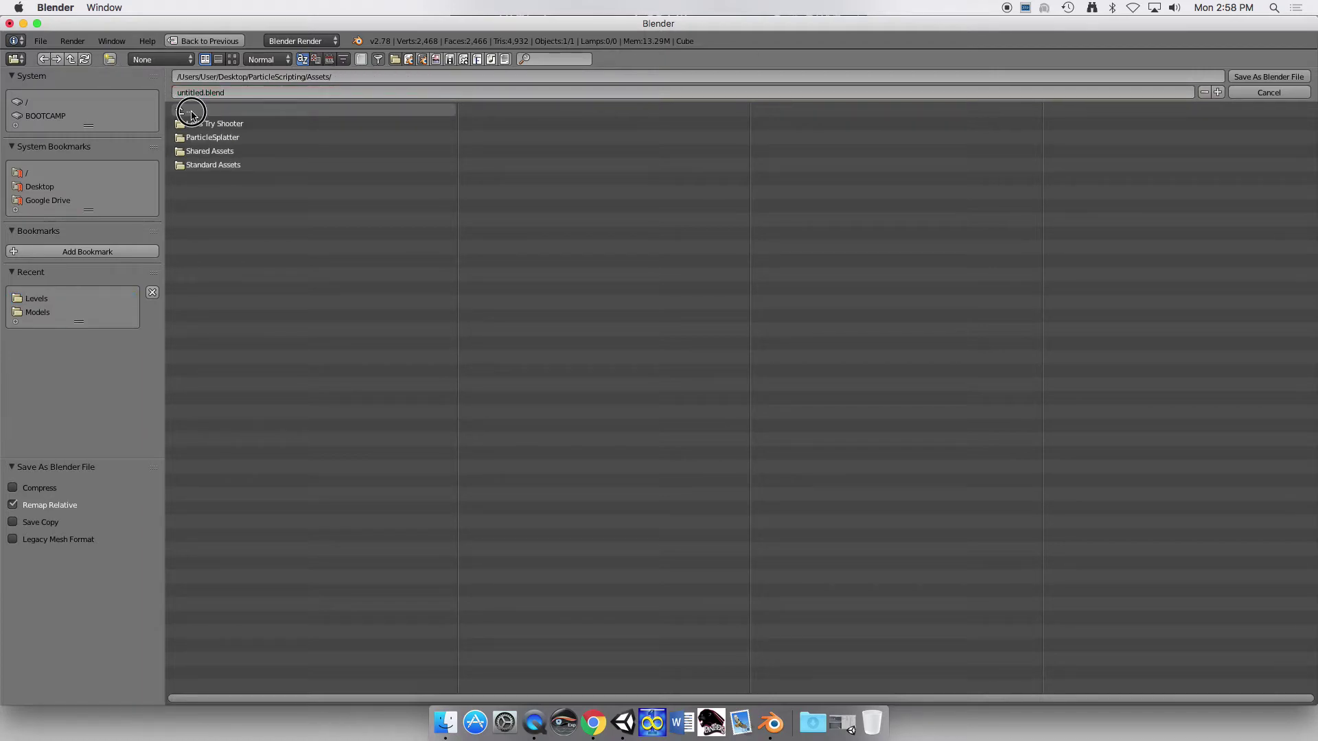
pyautogui.click(191, 113)
pyautogui.click(192, 113)
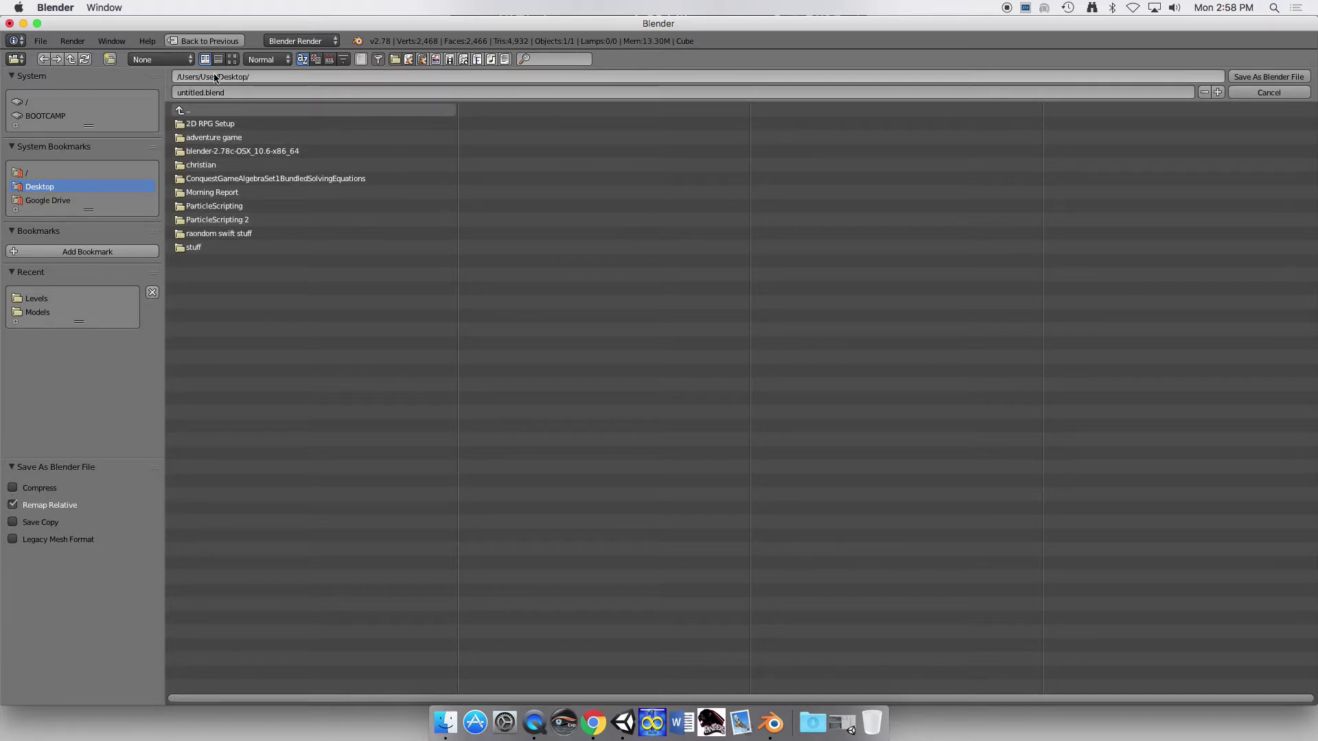
pyautogui.click(210, 208)
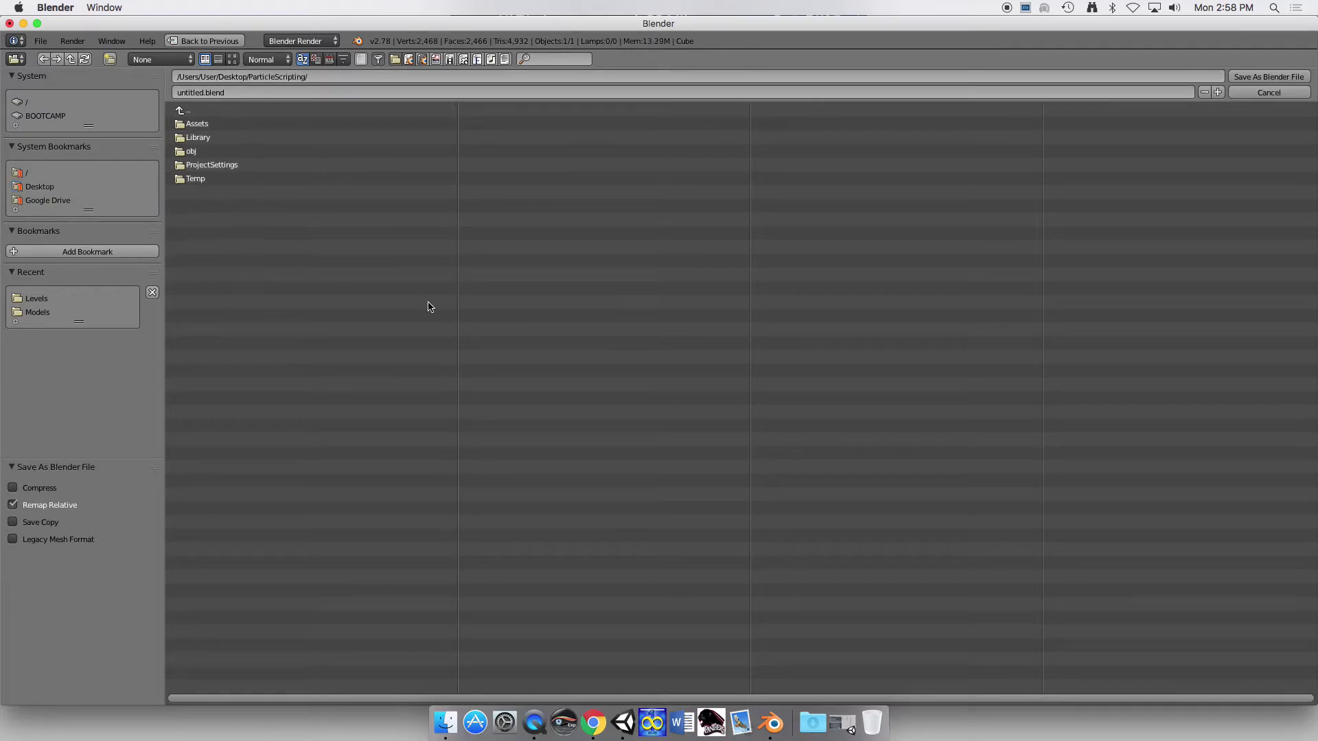
pyautogui.click(232, 127)
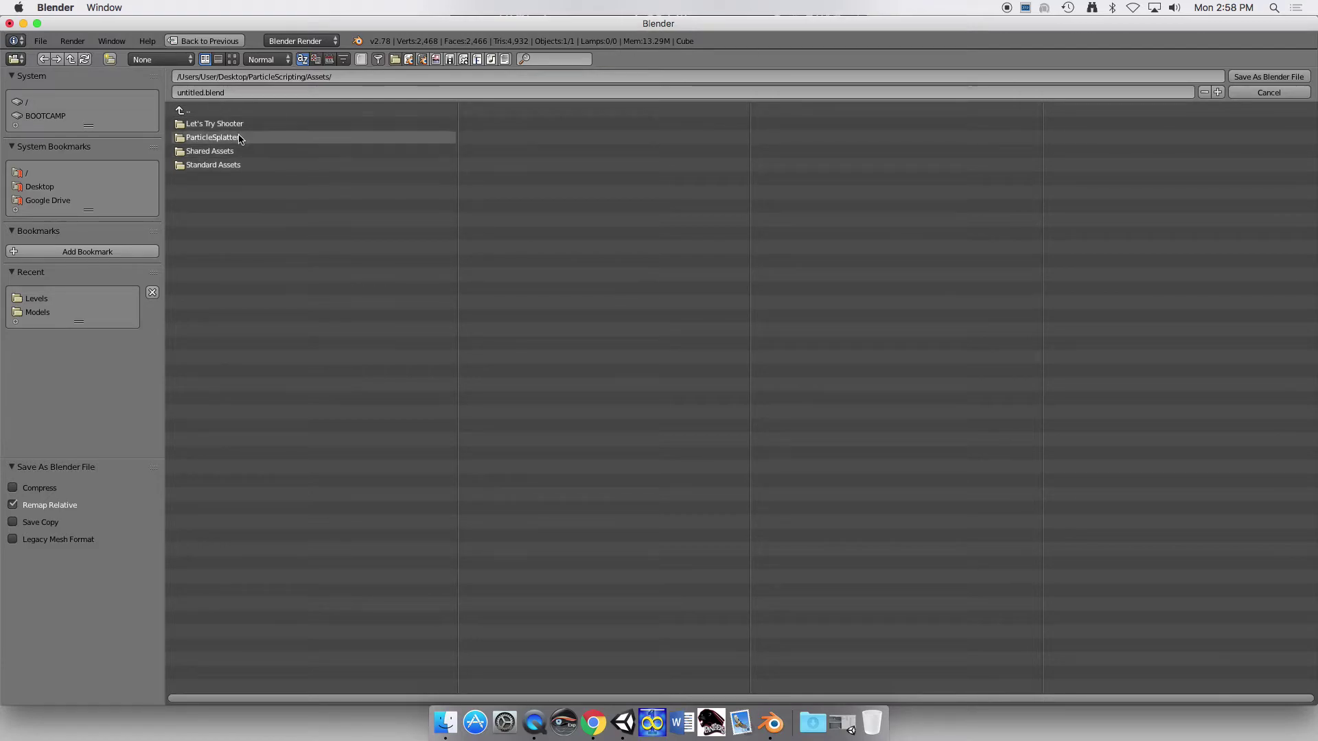
pyautogui.click(236, 138)
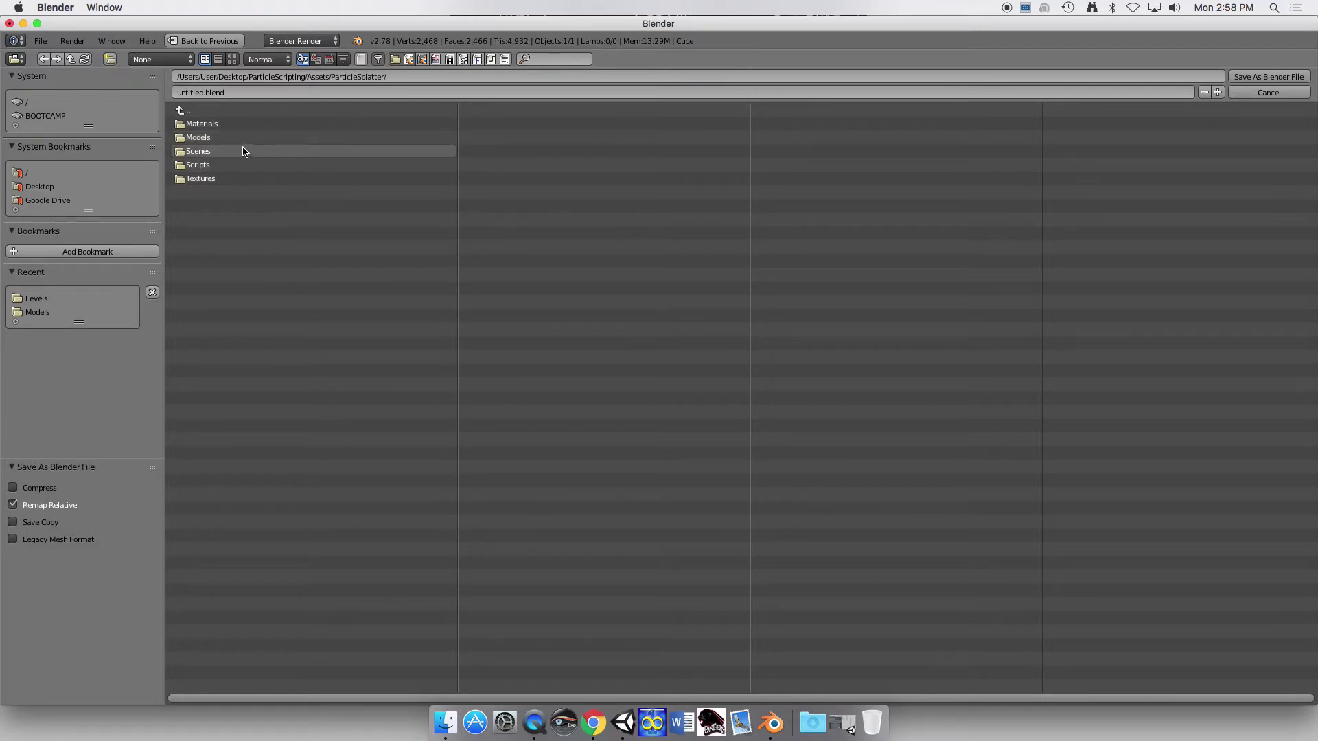
pyautogui.click(239, 138)
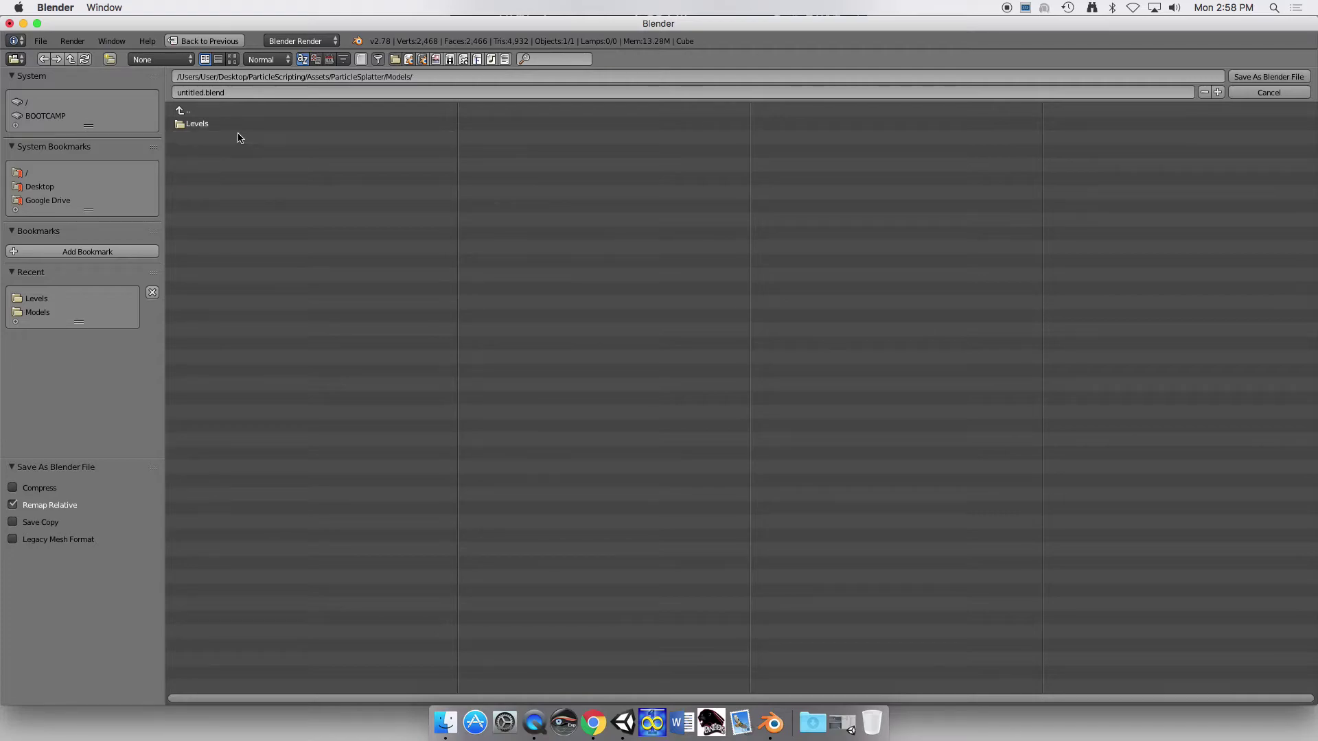
pyautogui.click(206, 112)
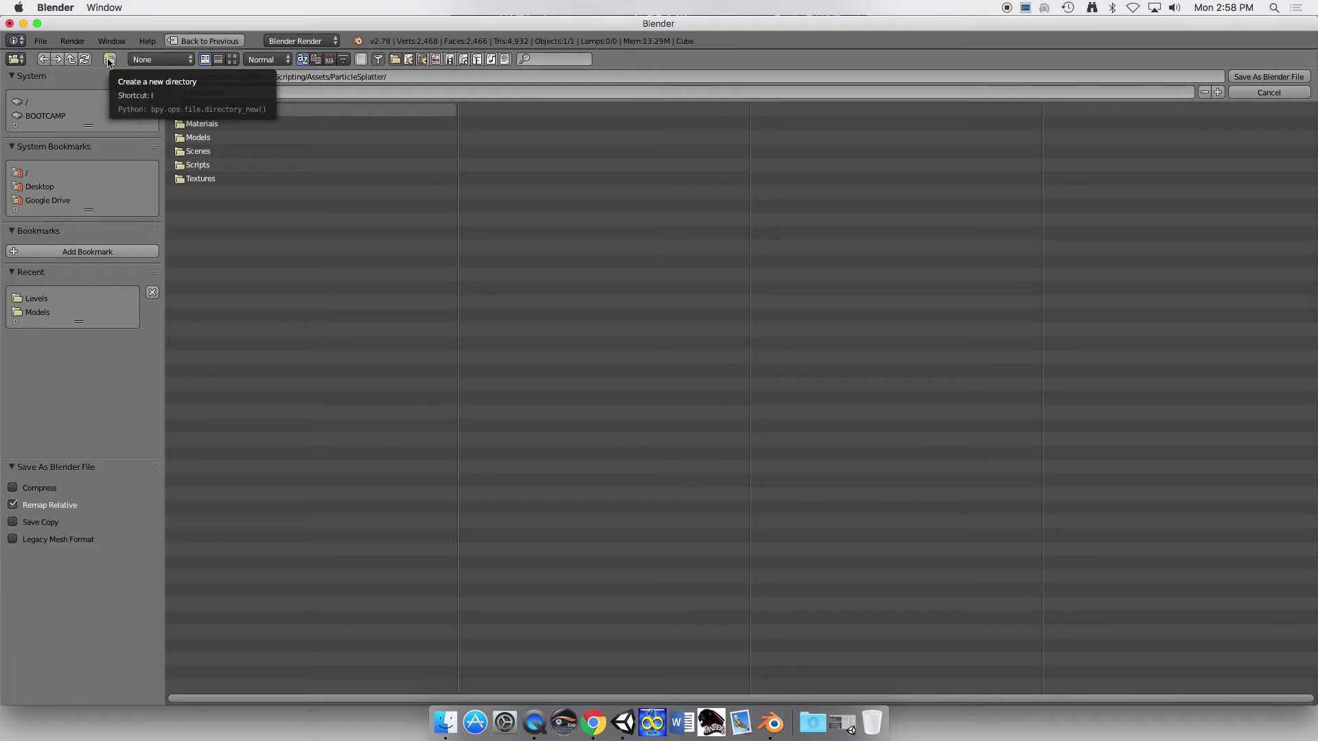
pyautogui.click(199, 138)
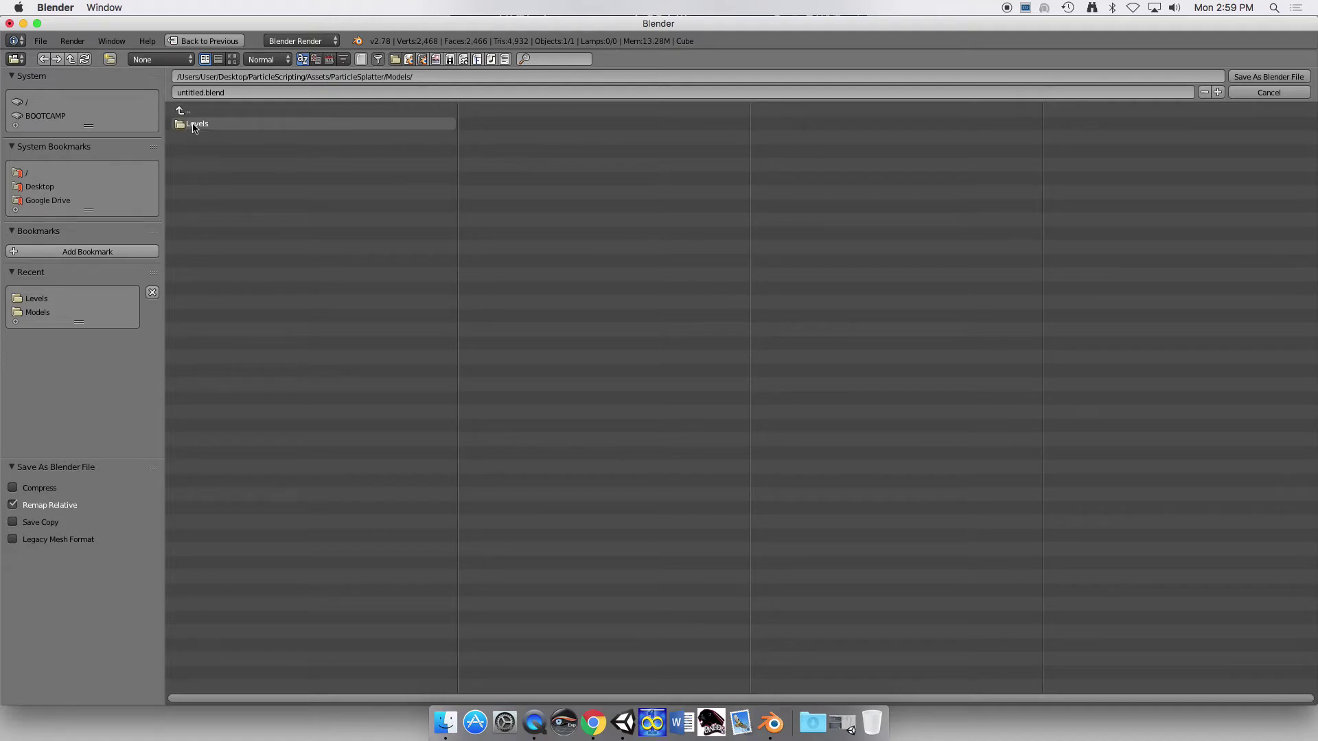
pyautogui.click(195, 125)
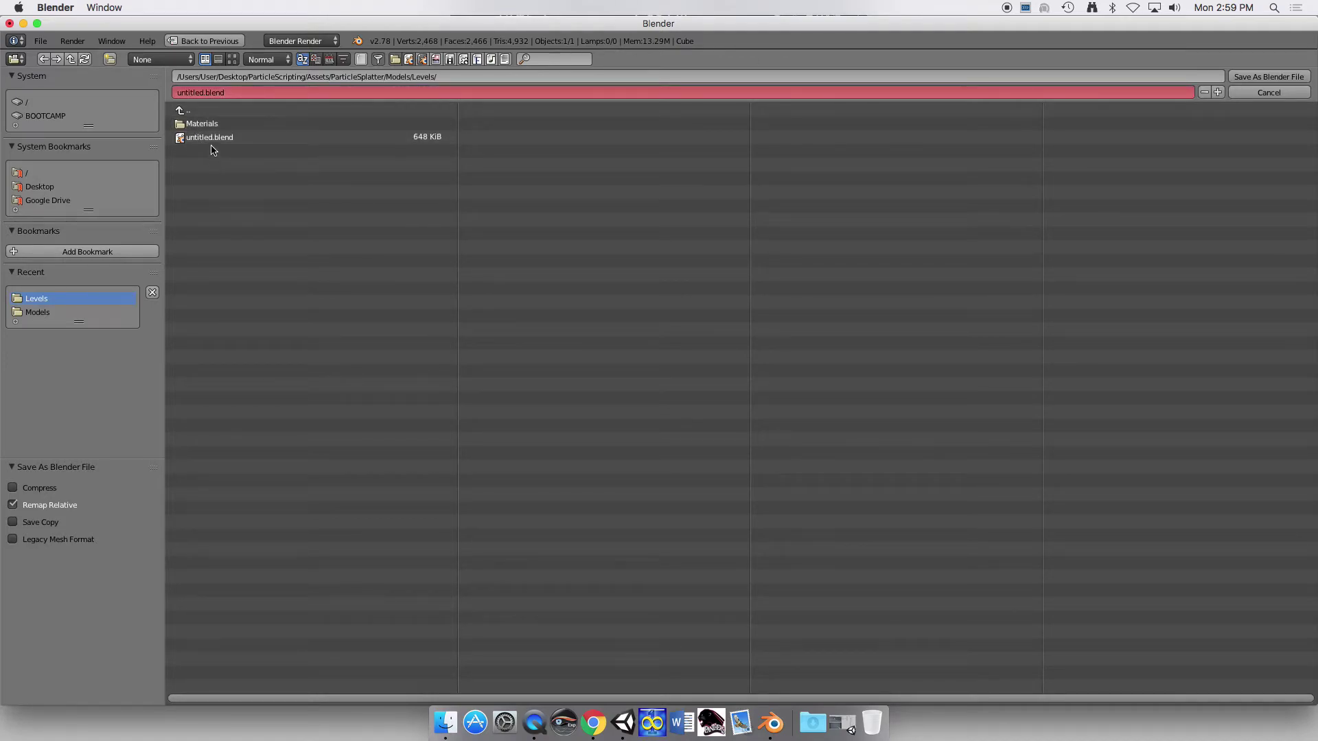
pyautogui.click(184, 112)
pyautogui.click(186, 122)
# - Name the file maze.blend and save it as a Blender file
pyautogui.click(206, 94)
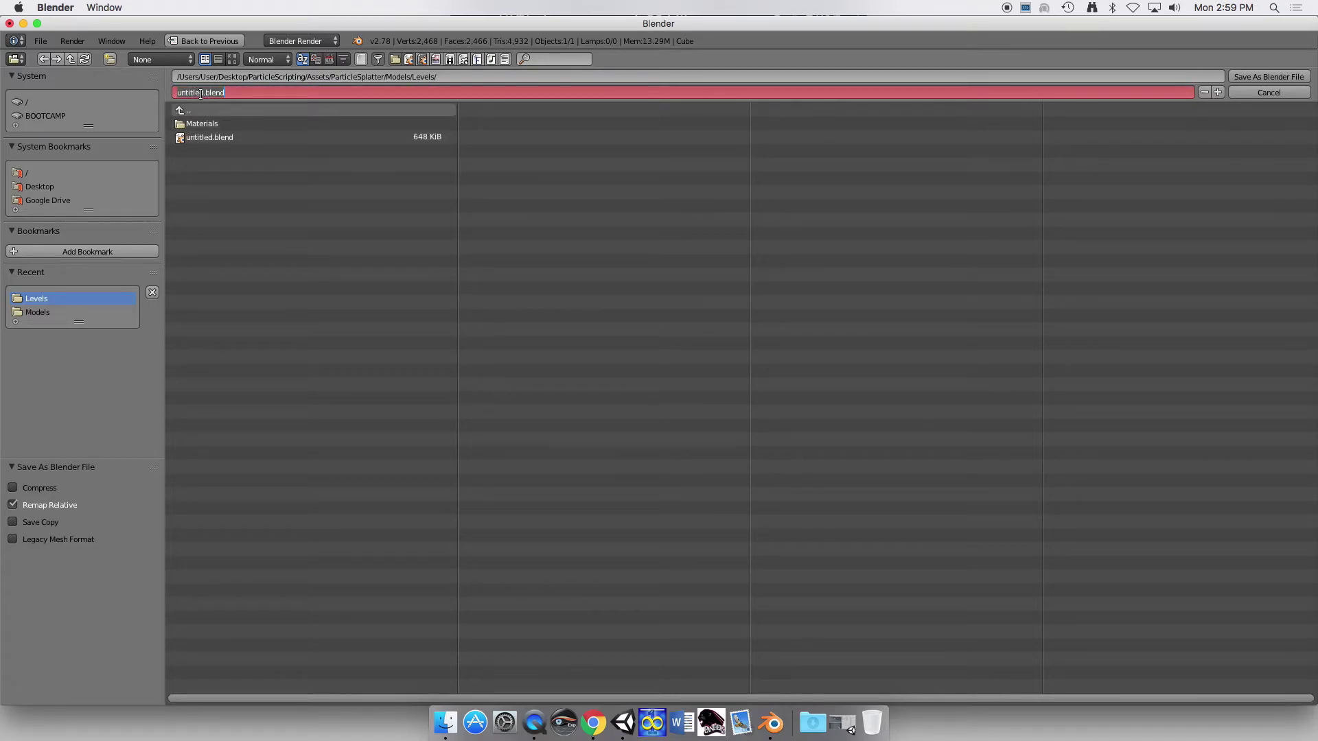
pyautogui.moveTo(204, 93); pyautogui.dragTo(175, 93)
pyautogui.press('BackSpace')
pyautogui.write('maz')
pyautogui.press('Return')
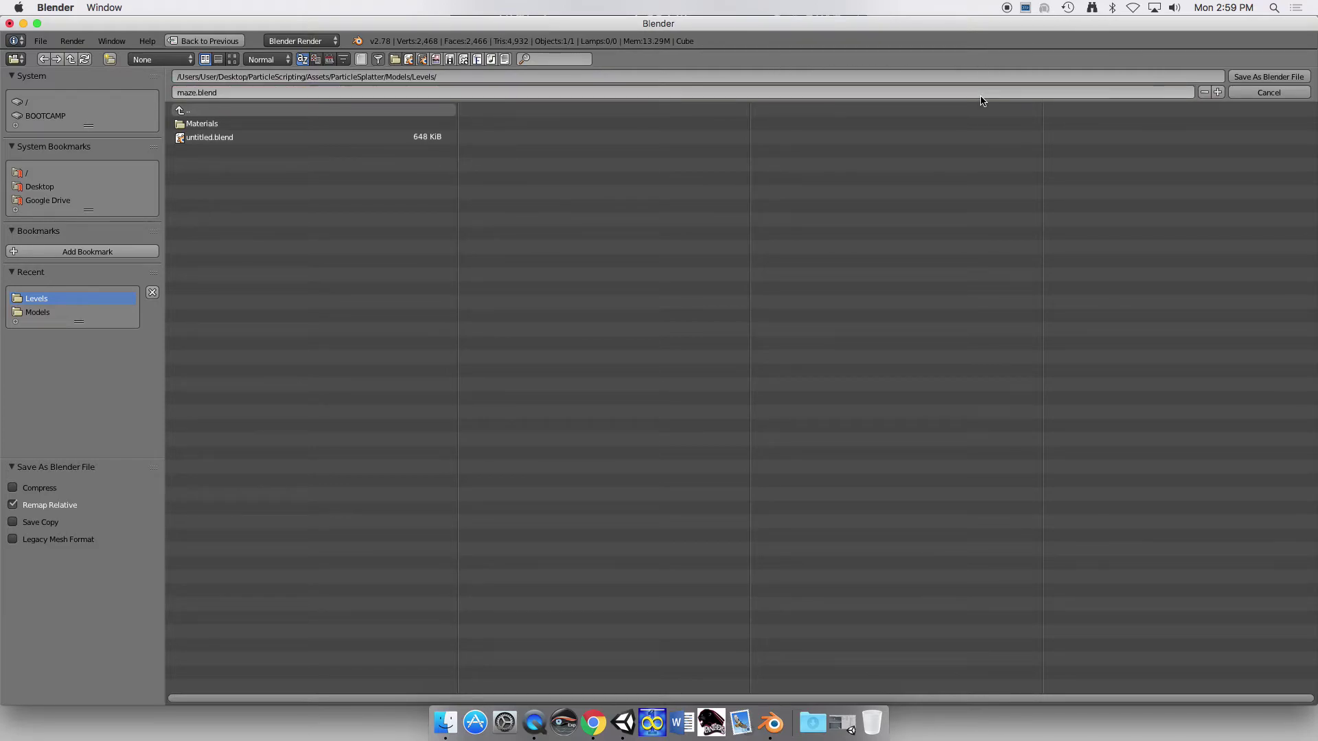
pyautogui.click(1241, 77)
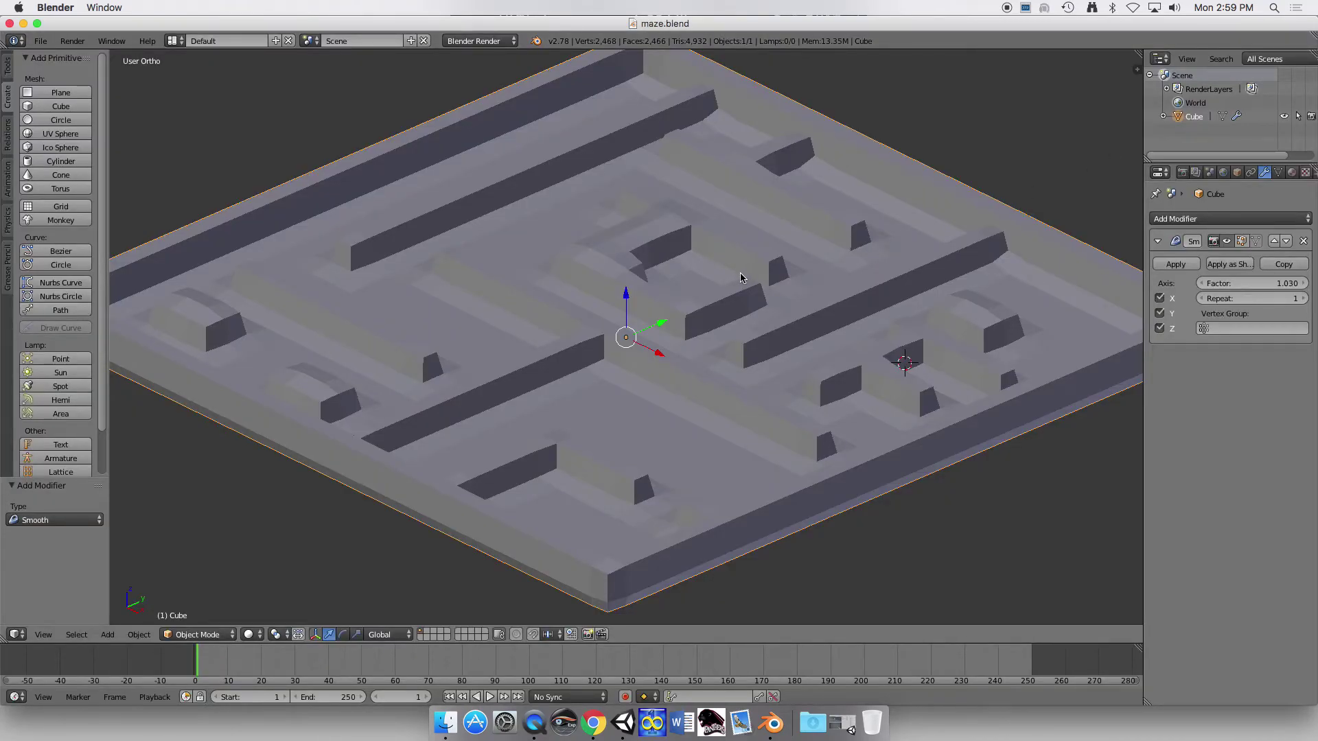
# - Switch from Blender to the Unity editor, minimizing the Finder window
pyautogui.press('super+Tab')
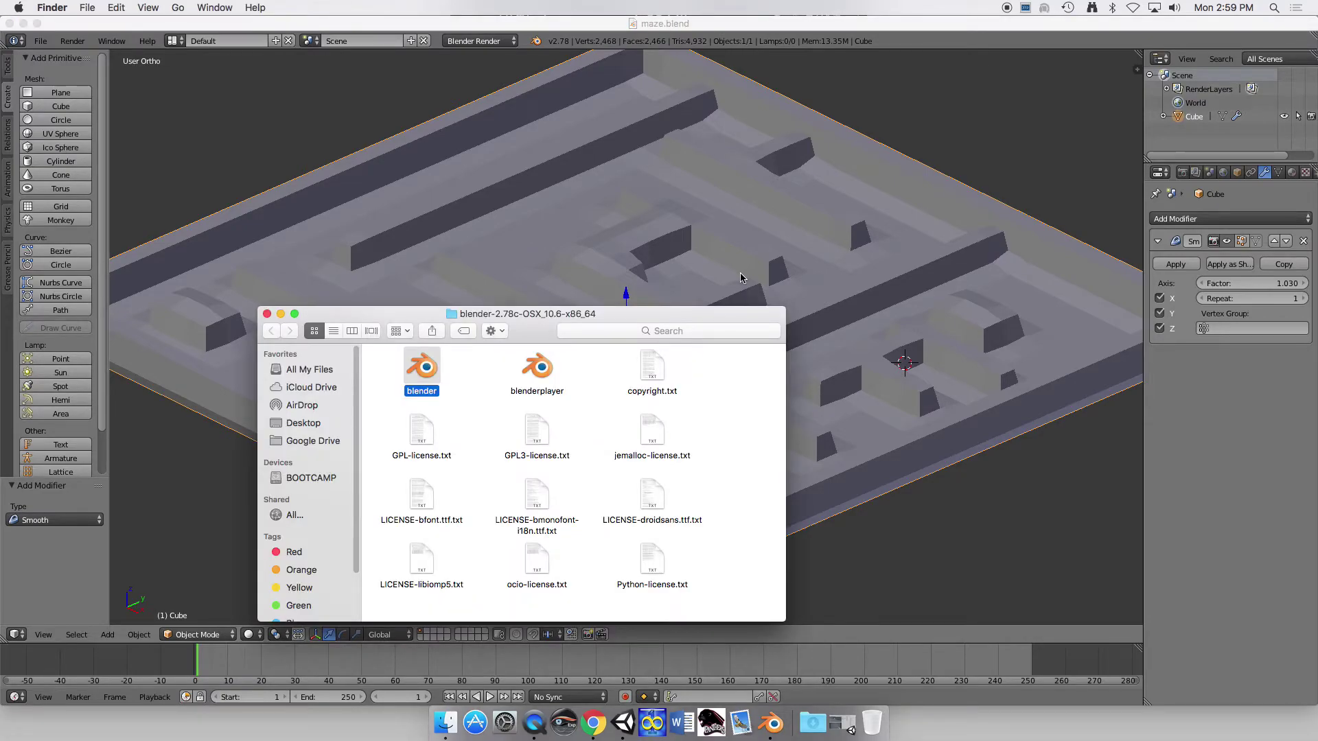
pyautogui.press('super+Tab')
pyautogui.press('super+Tab')
pyautogui.press('super+Tab')
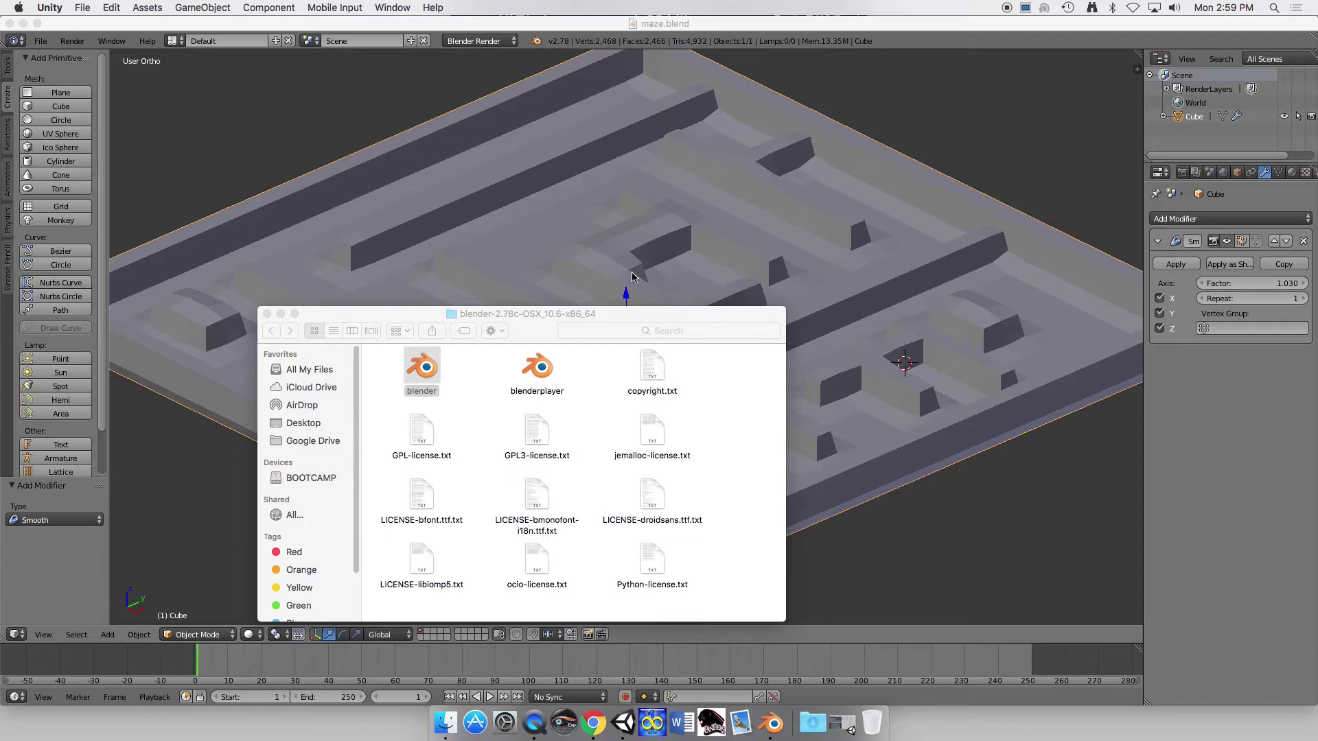
pyautogui.click(281, 313)
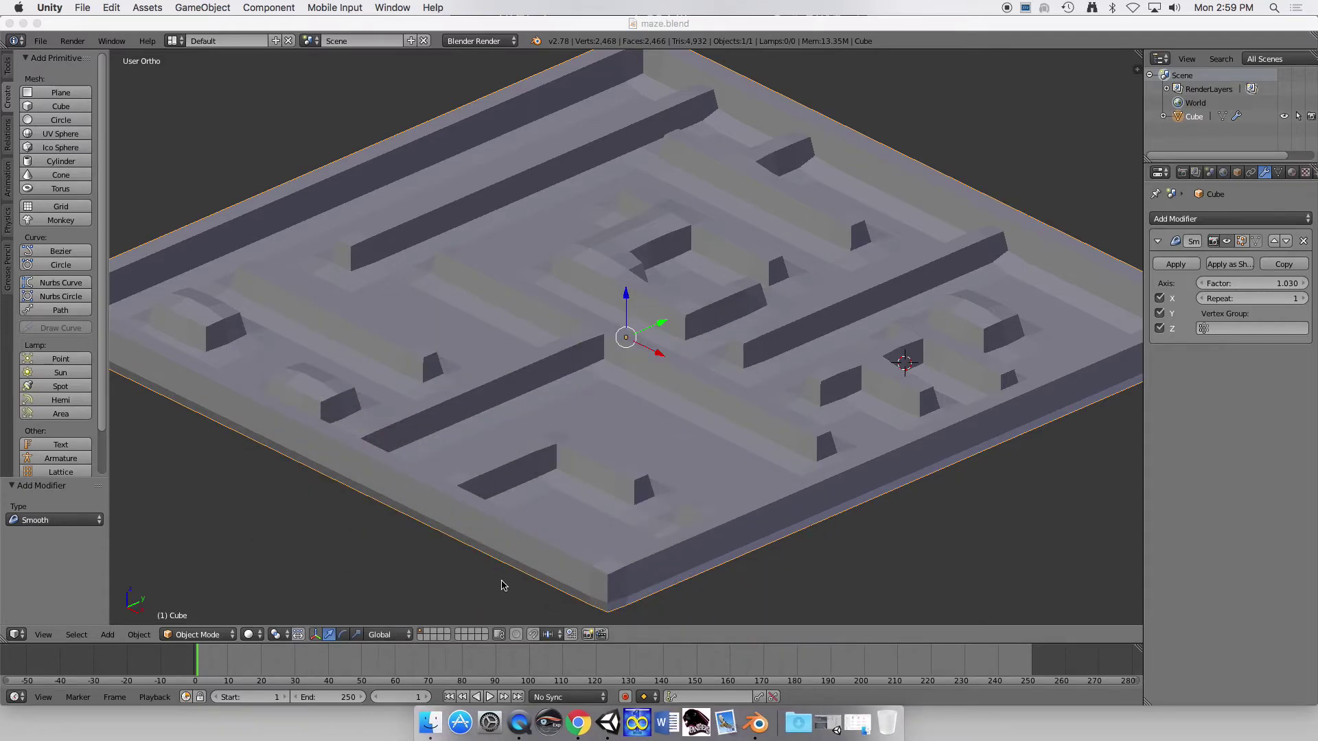
pyautogui.click(618, 722)
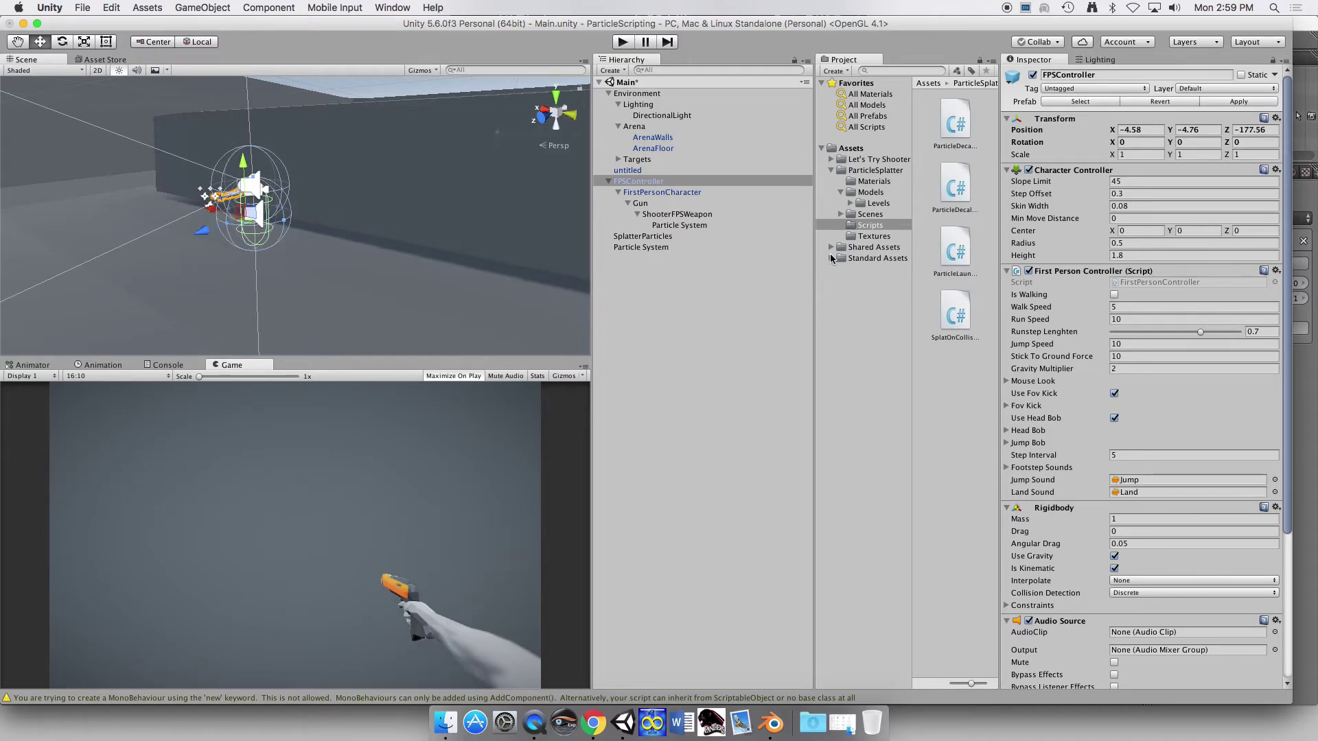
# - In Models/Levels, inspect the maze and untitled models, then drag maze into the scene
pyautogui.click(876, 202)
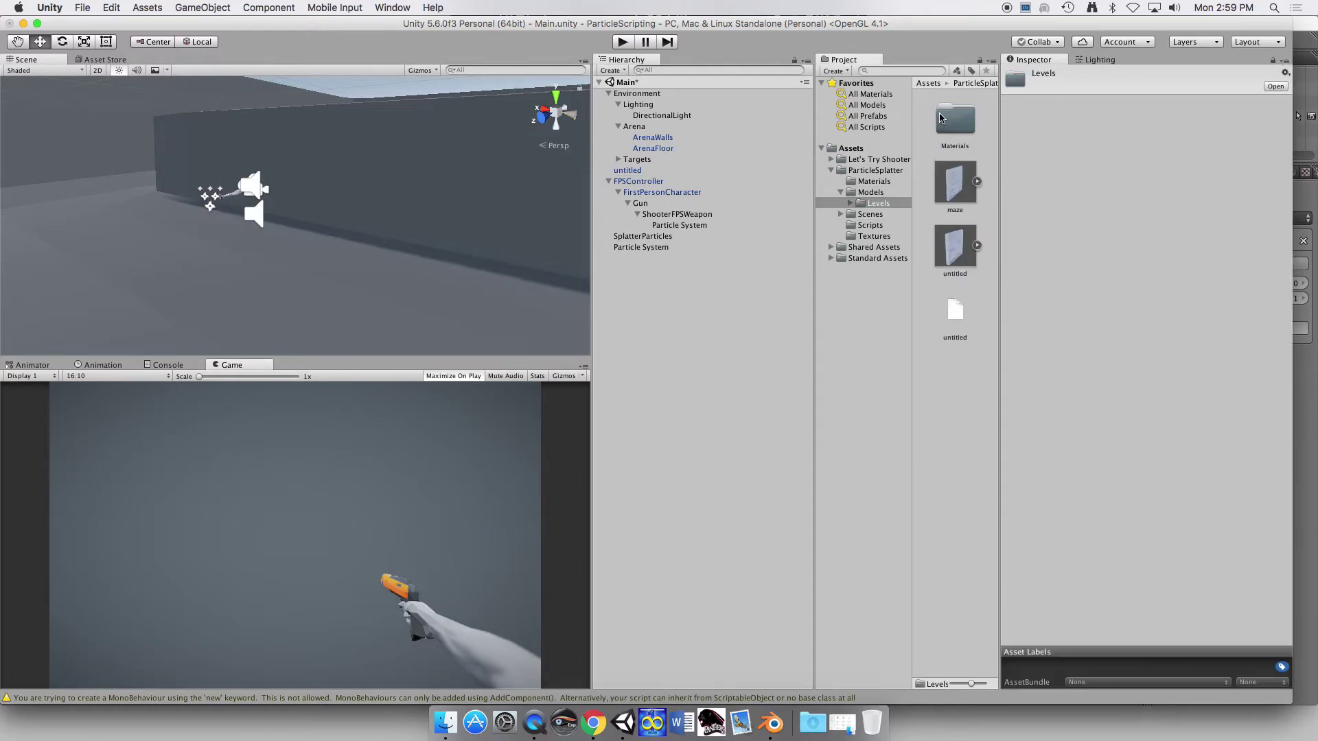
pyautogui.click(958, 184)
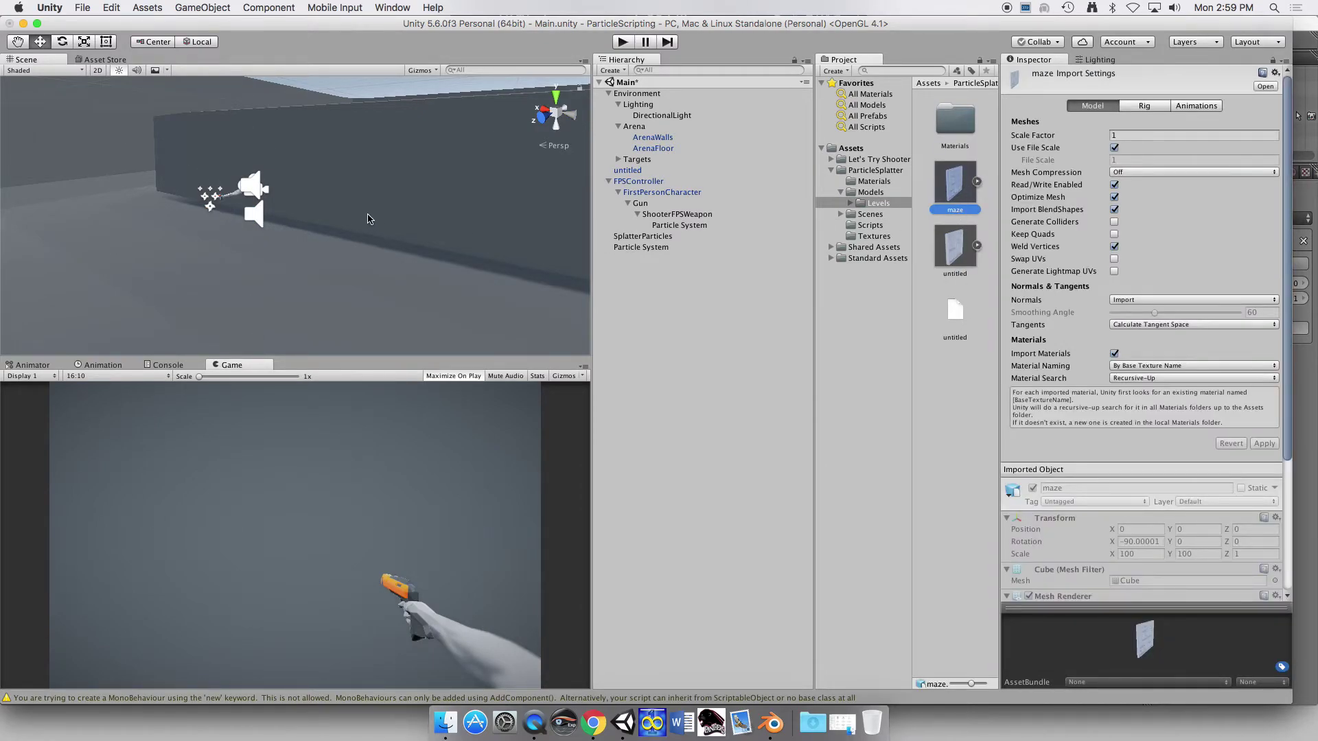
pyautogui.scroll(-5, 369, 218)
pyautogui.scroll(-10, 368, 218)
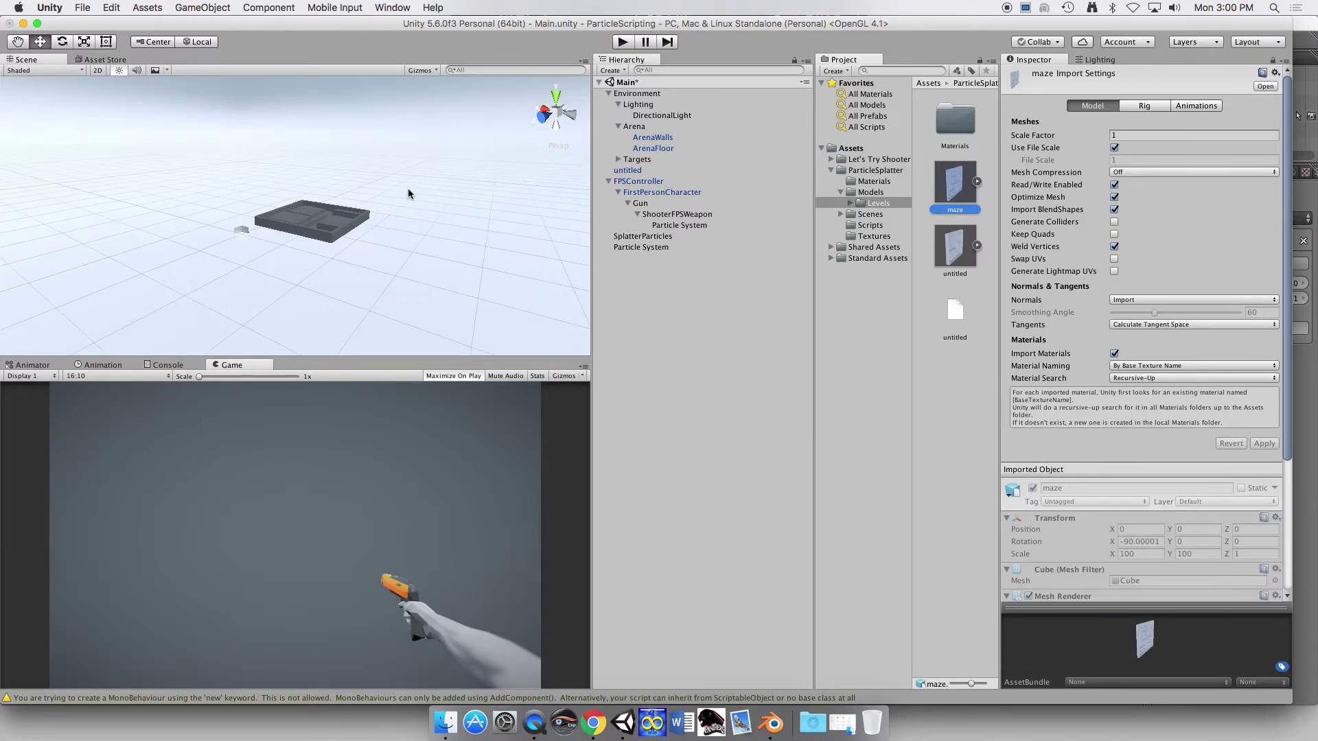
pyautogui.moveTo(408, 188); pyautogui.dragTo(339, 197, button='middle')
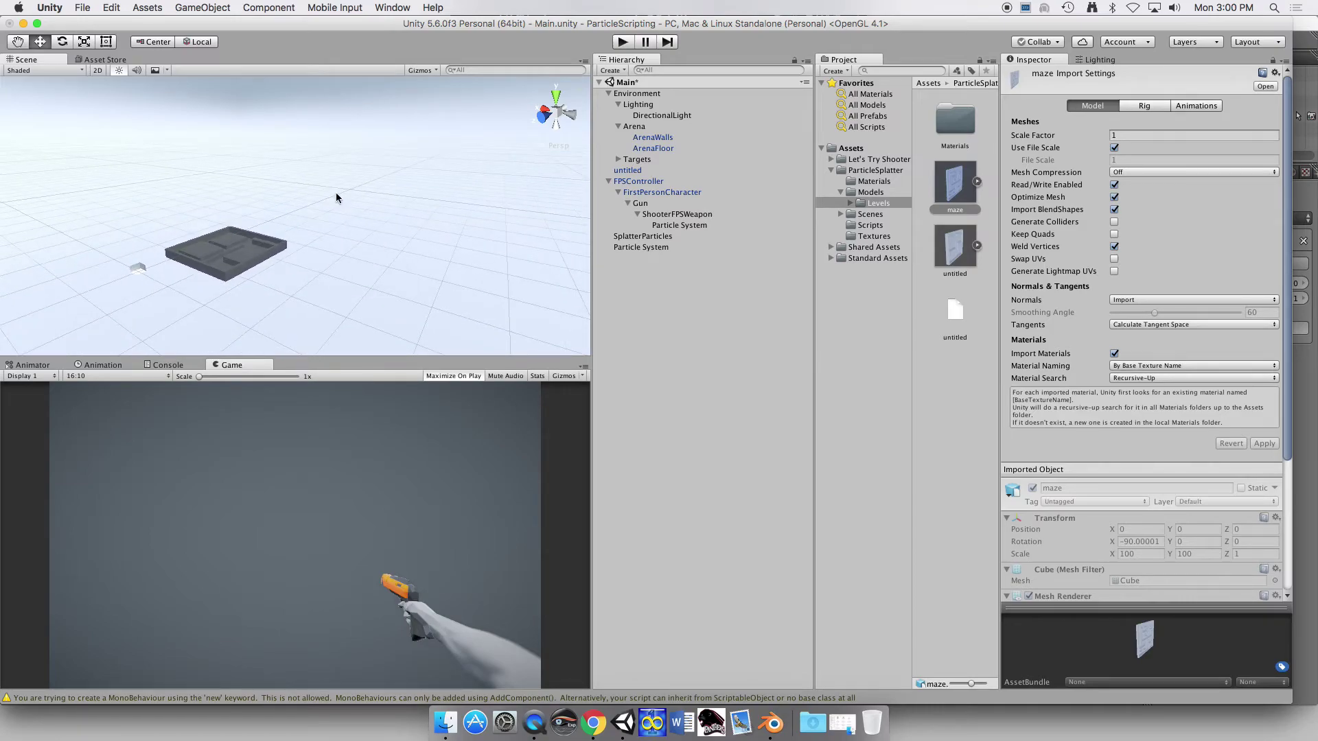
pyautogui.keyDown('alt'); pyautogui.moveTo(336, 206); pyautogui.dragTo(495, 443); pyautogui.keyUp('alt')
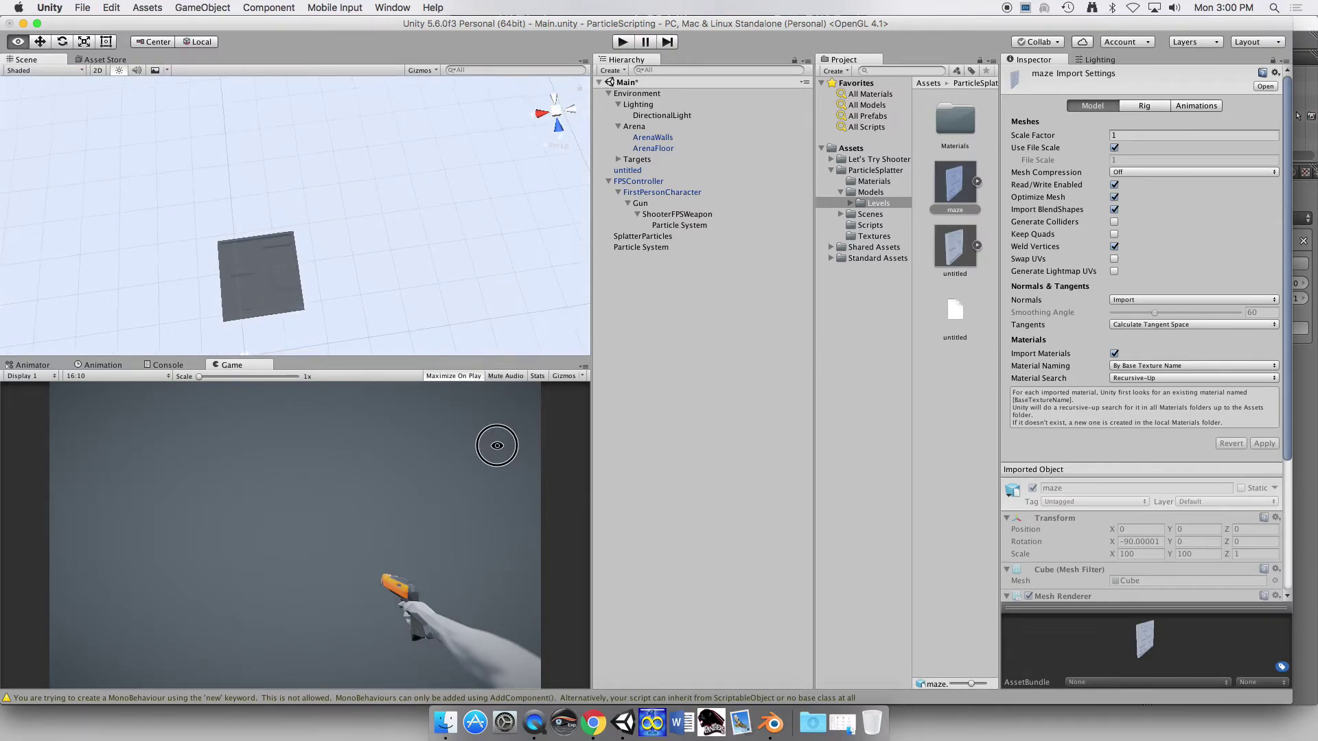
pyautogui.keyDown('alt'); pyautogui.moveTo(380, 270); pyautogui.dragTo(383, 189); pyautogui.keyUp('alt')
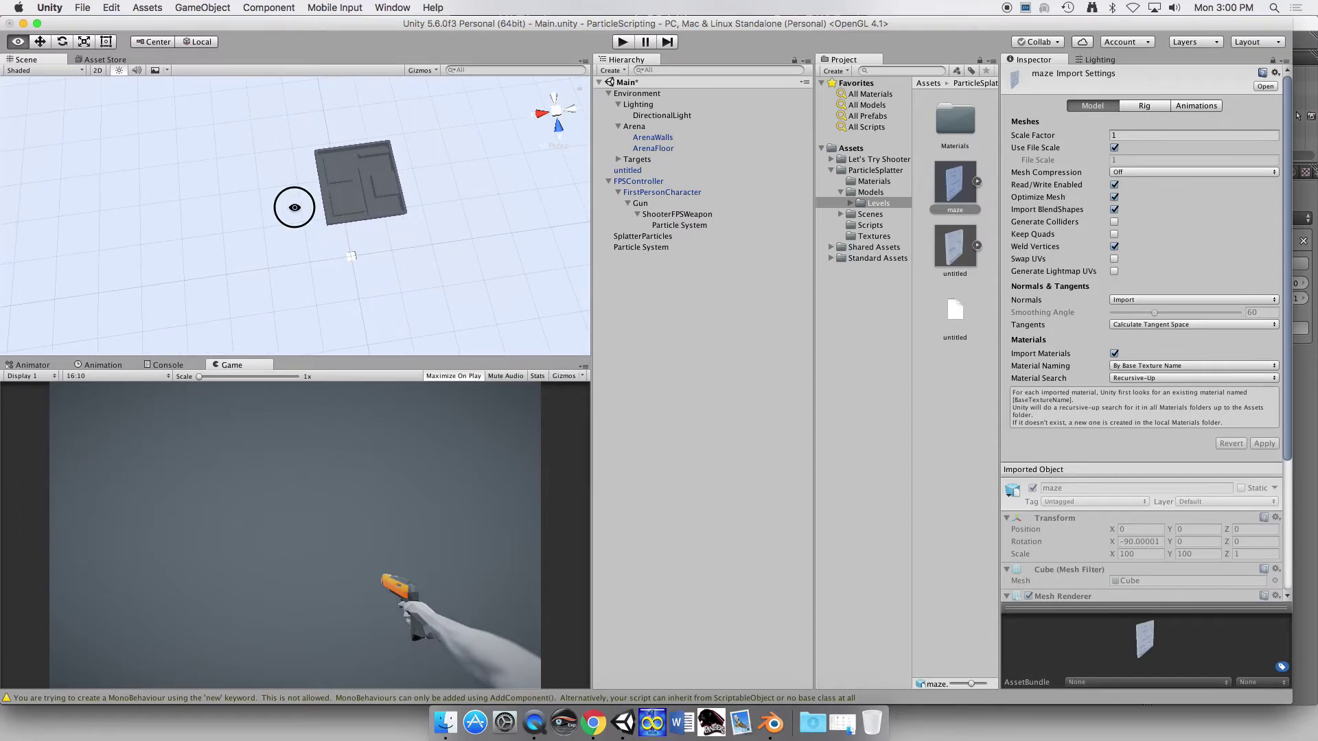
pyautogui.keyDown('alt'); pyautogui.moveTo(291, 203); pyautogui.dragTo(311, 217); pyautogui.keyUp('alt')
pyautogui.click(965, 247)
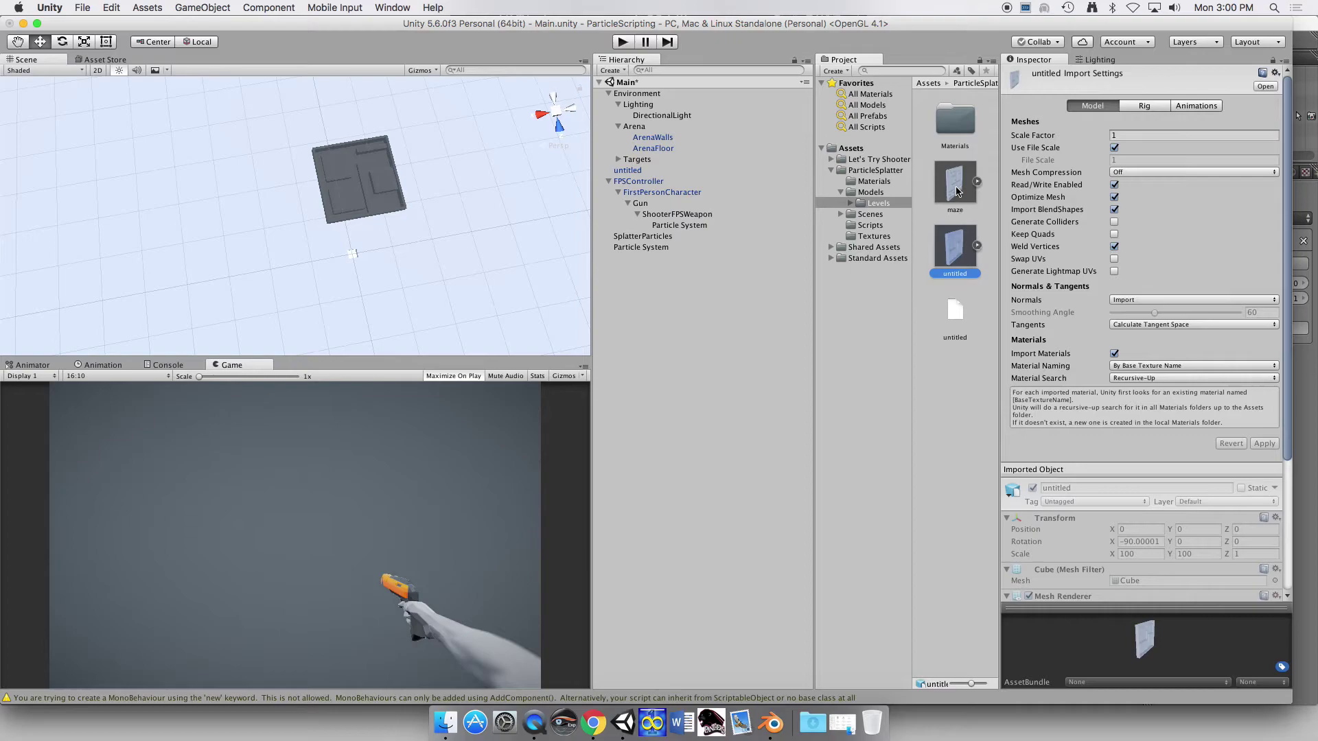
pyautogui.moveTo(959, 188); pyautogui.dragTo(168, 232)
# - Frame the placed maze, move it beside the old model, and set its Position Y to 0
pyautogui.press('f')
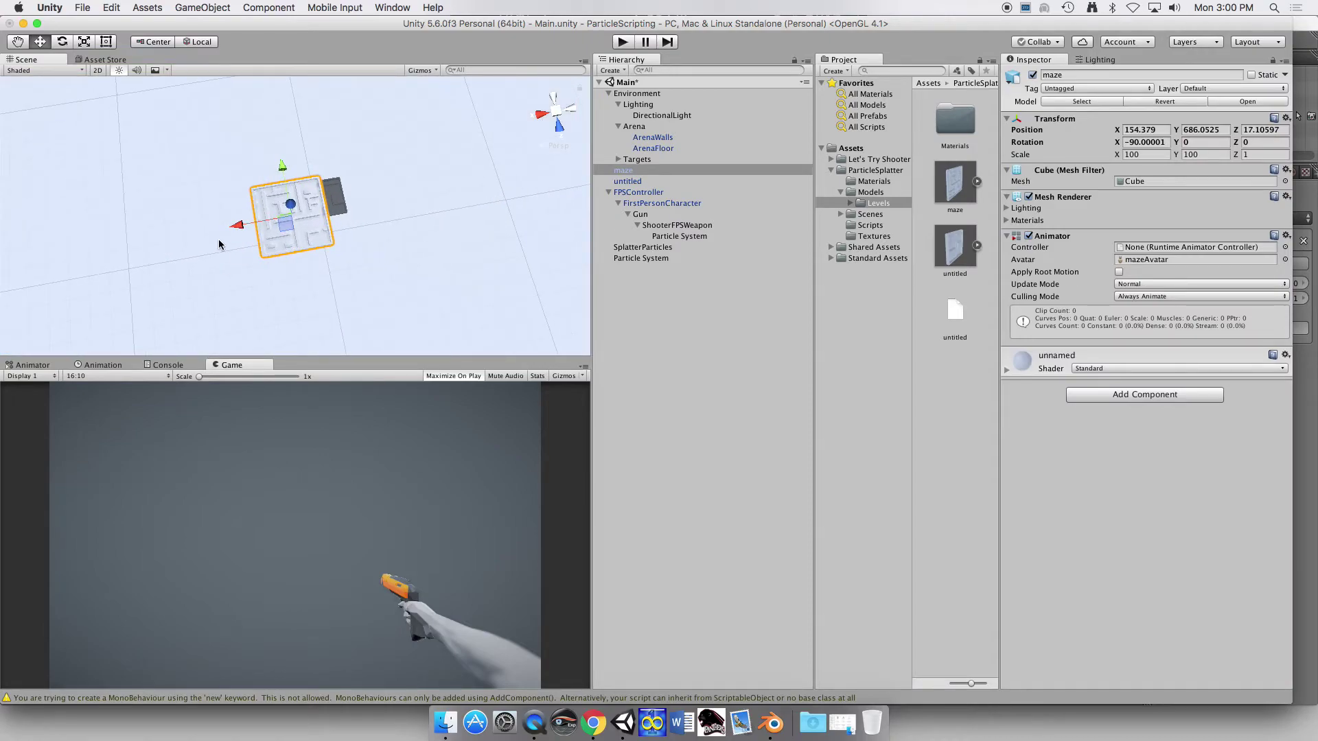
pyautogui.moveTo(288, 229); pyautogui.dragTo(258, 229)
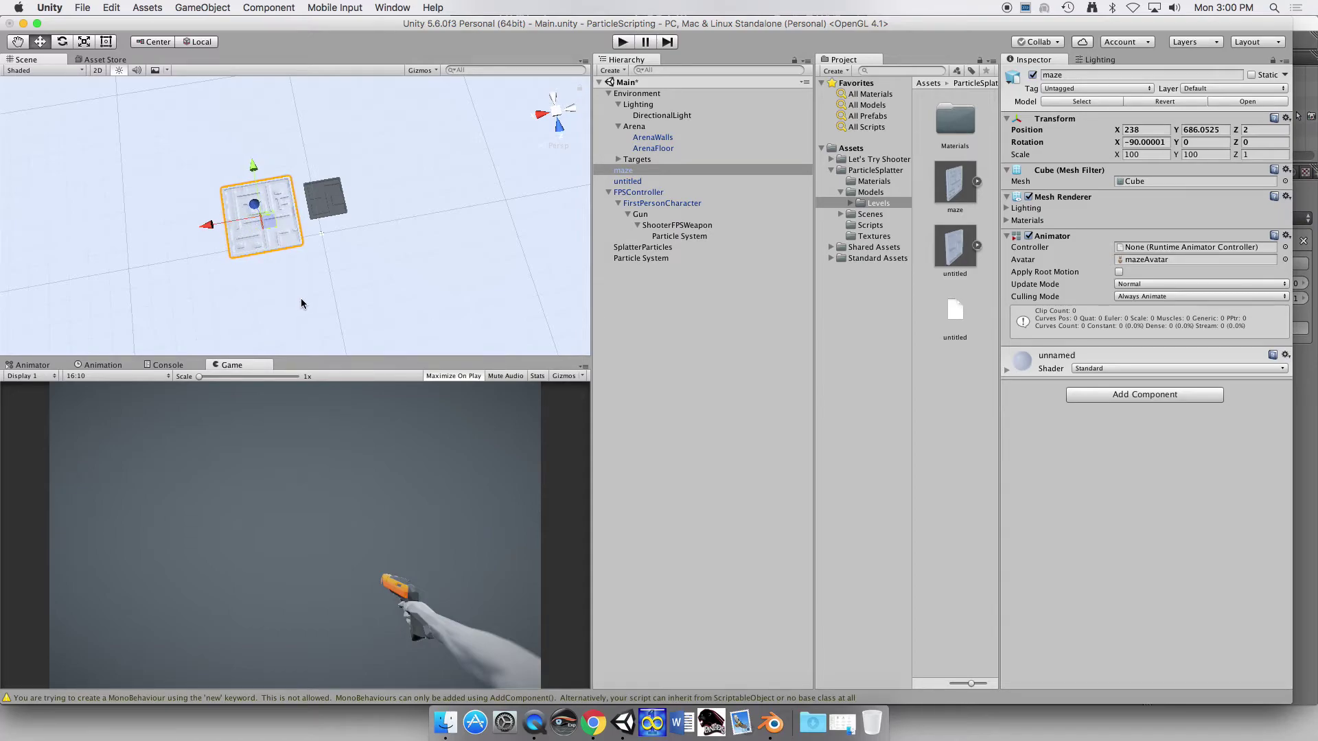
pyautogui.scroll(3, 301, 298)
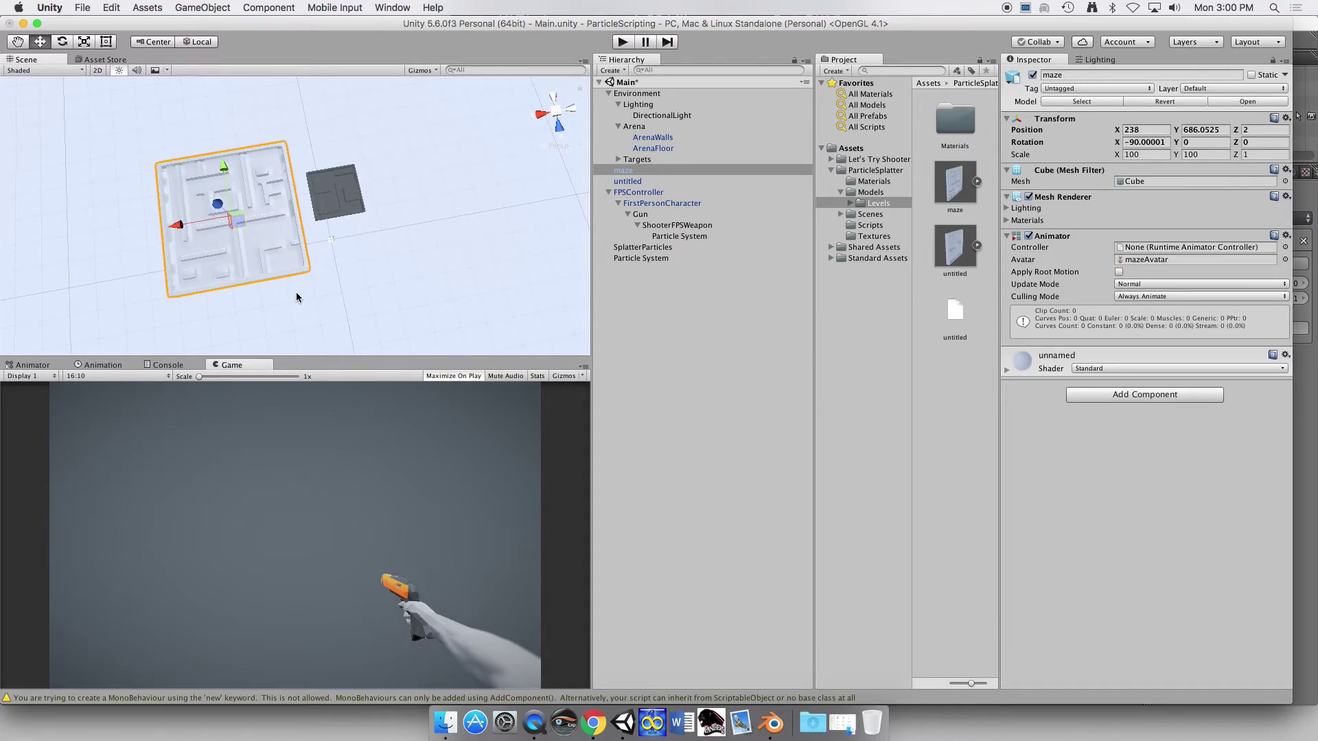
pyautogui.click(1207, 130)
pyautogui.write('0')
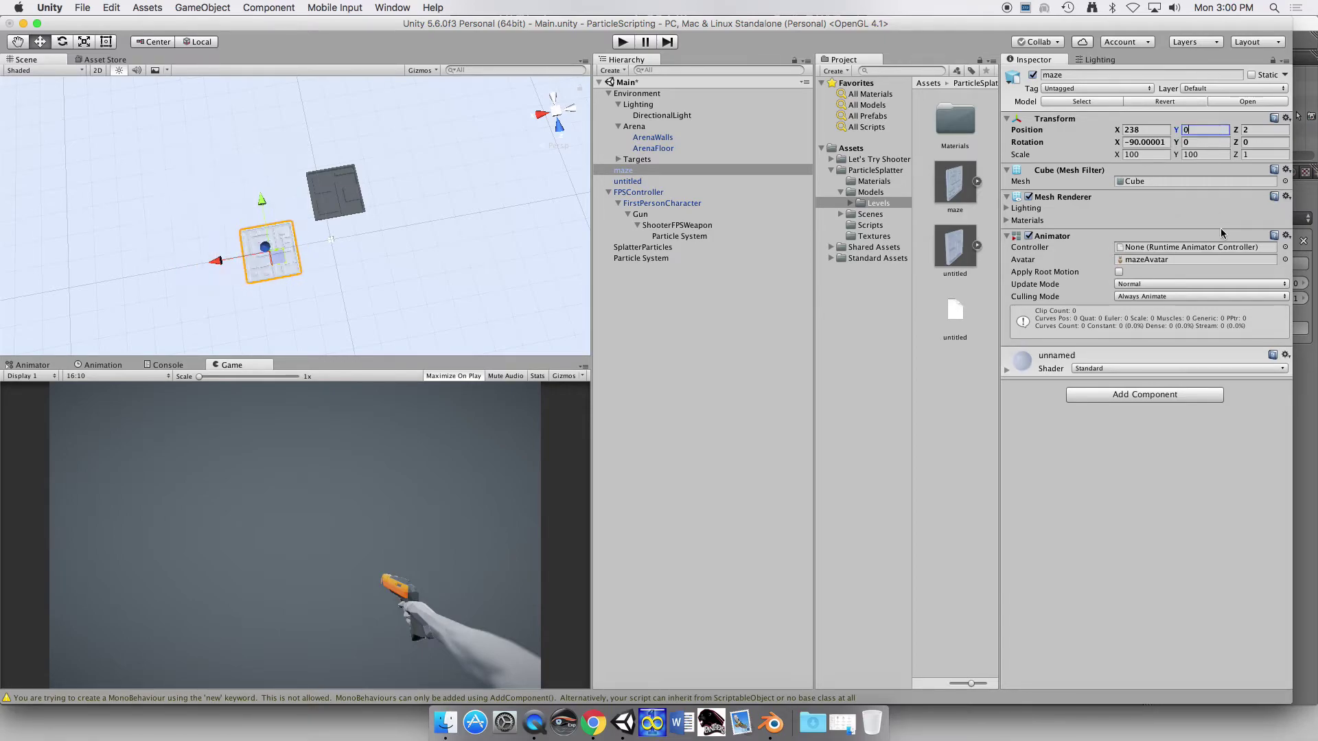
pyautogui.scroll(5, 371, 286)
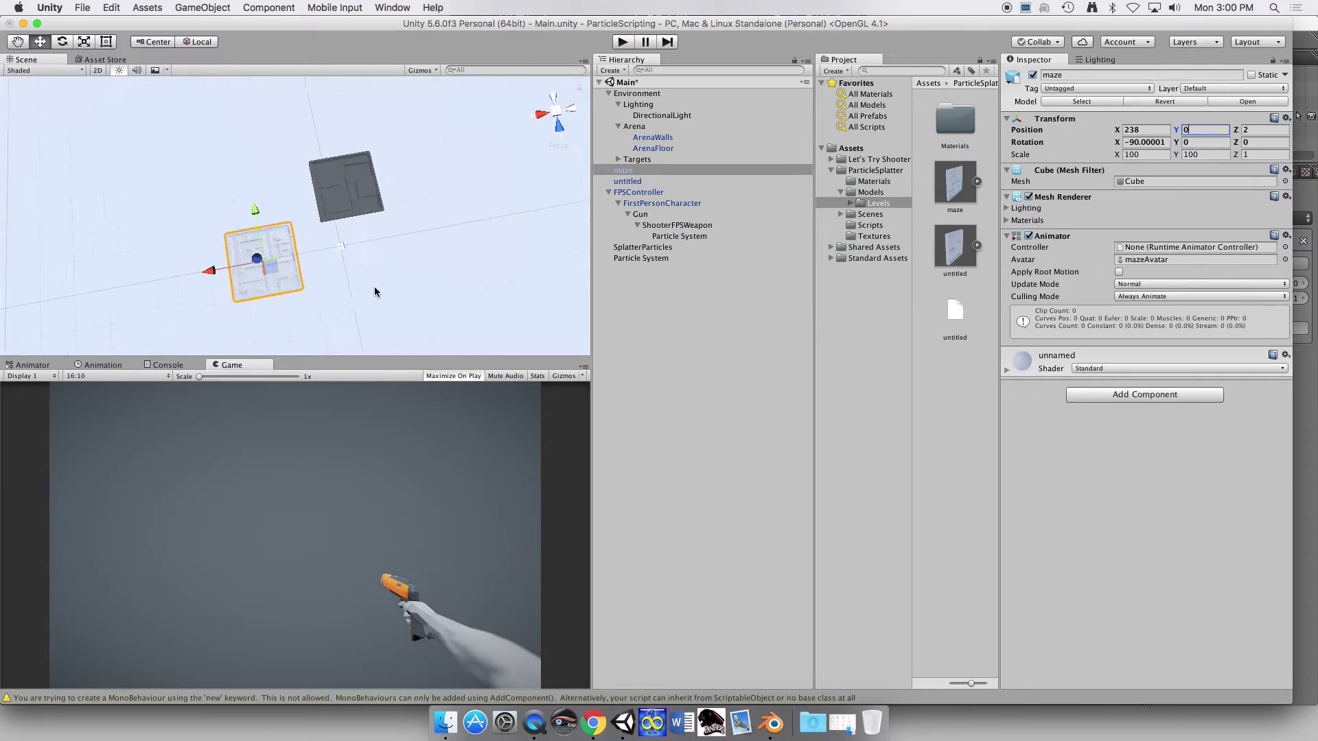
pyautogui.moveTo(350, 286); pyautogui.dragTo(347, 247, button='middle')
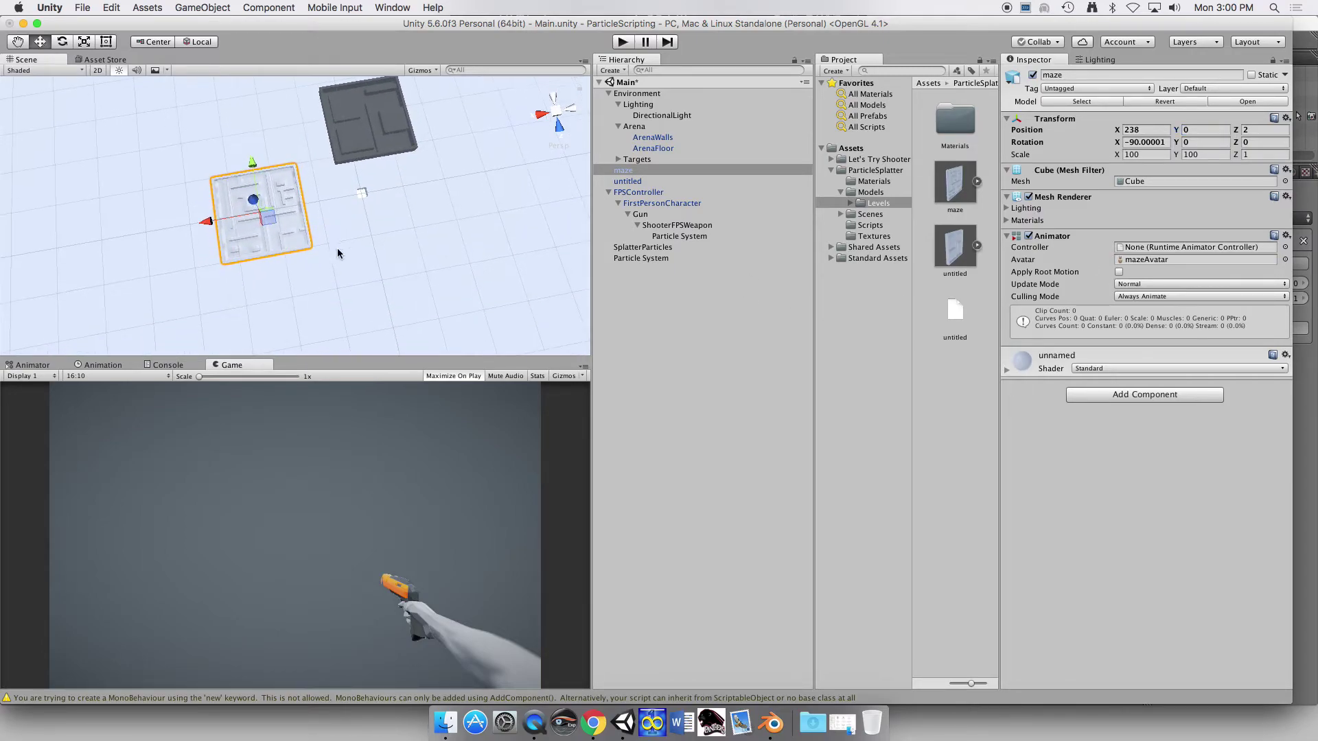
pyautogui.keyDown('alt'); pyautogui.moveTo(342, 256); pyautogui.dragTo(267, 123); pyautogui.keyUp('alt')
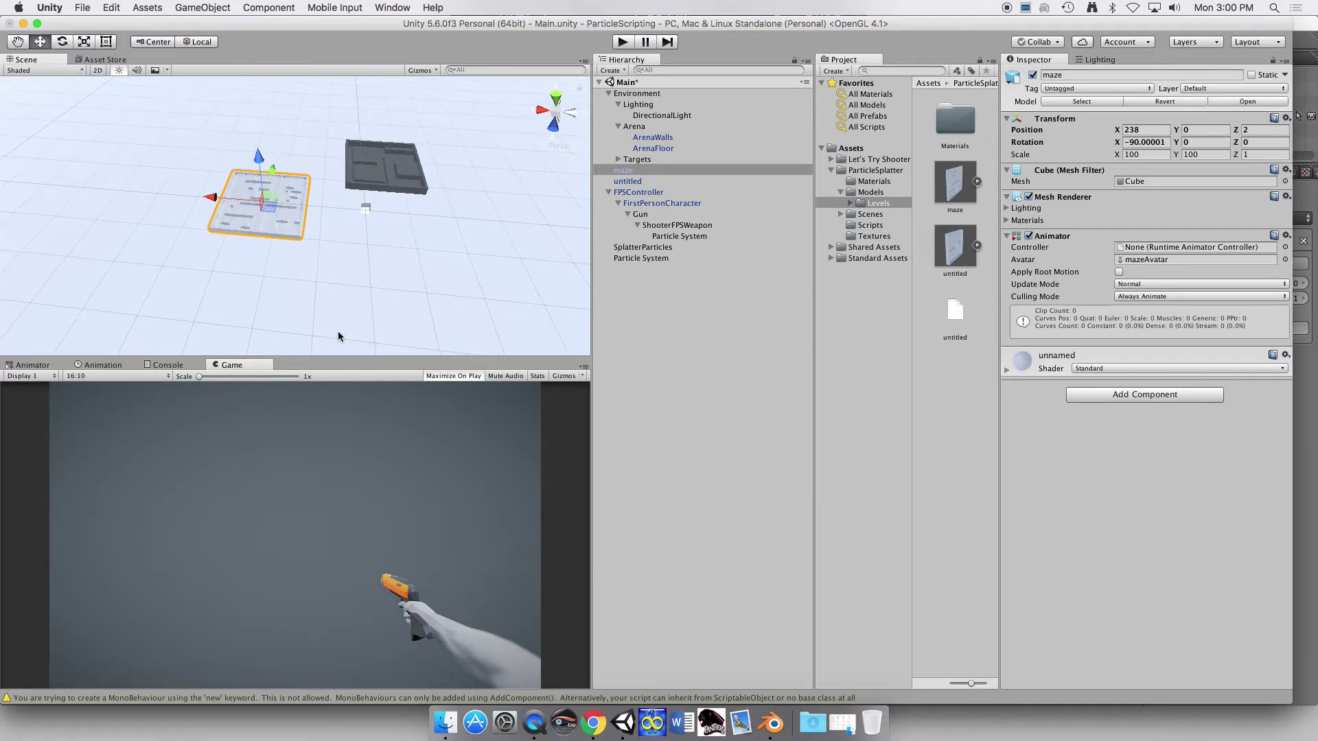
pyautogui.moveTo(347, 305)
pyautogui.keyDown('alt'); pyautogui.mouseDown()
pyautogui.moveTo(368, 168)
pyautogui.moveTo(358, 317)
pyautogui.mouseUp(); pyautogui.keyUp('alt')
pyautogui.click(311, 316)
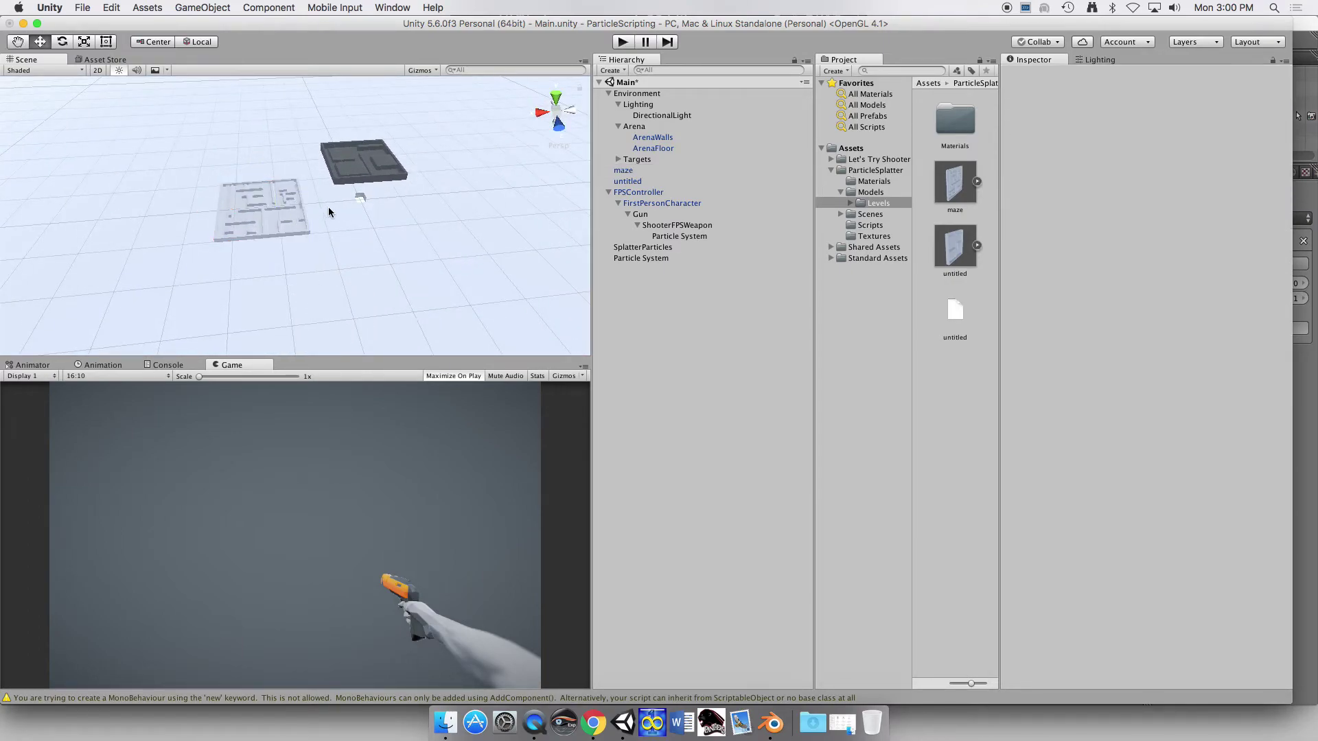
# - Select FPSController and drag it along X toward the maze
pyautogui.click(608, 192)
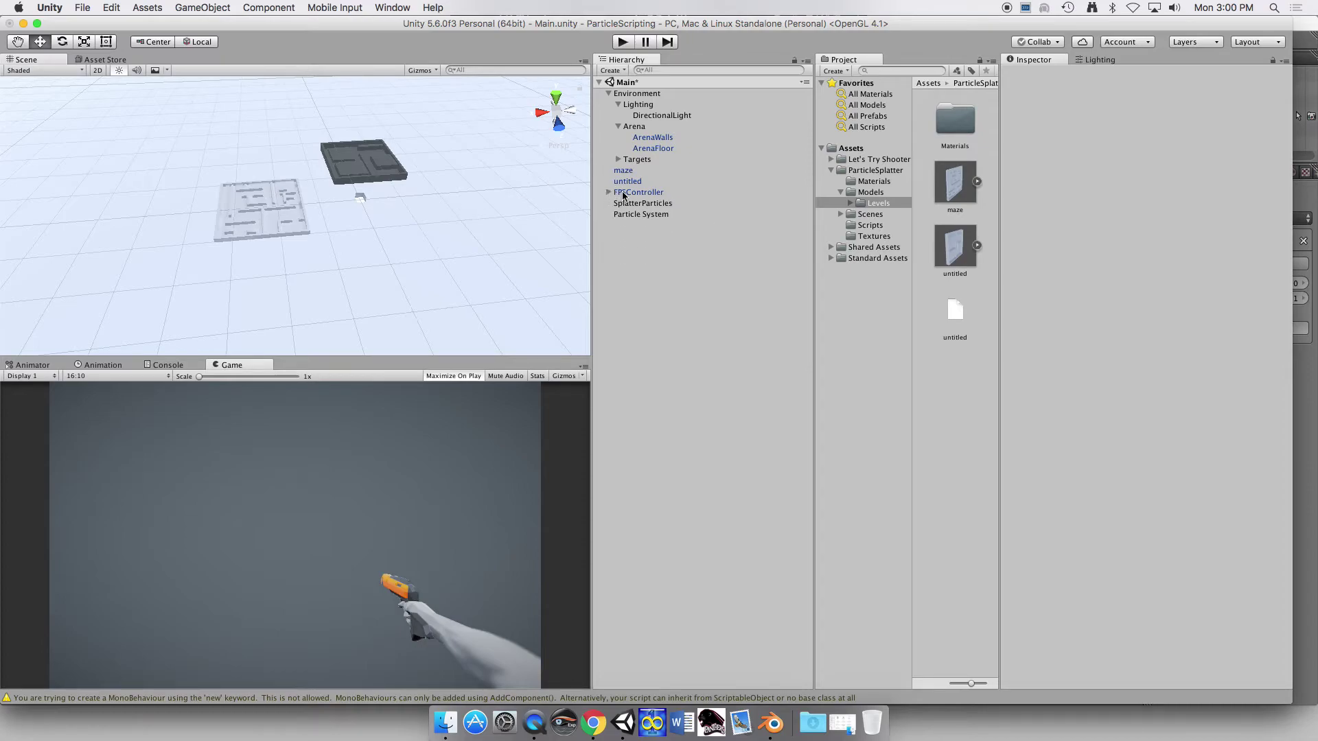
pyautogui.click(624, 194)
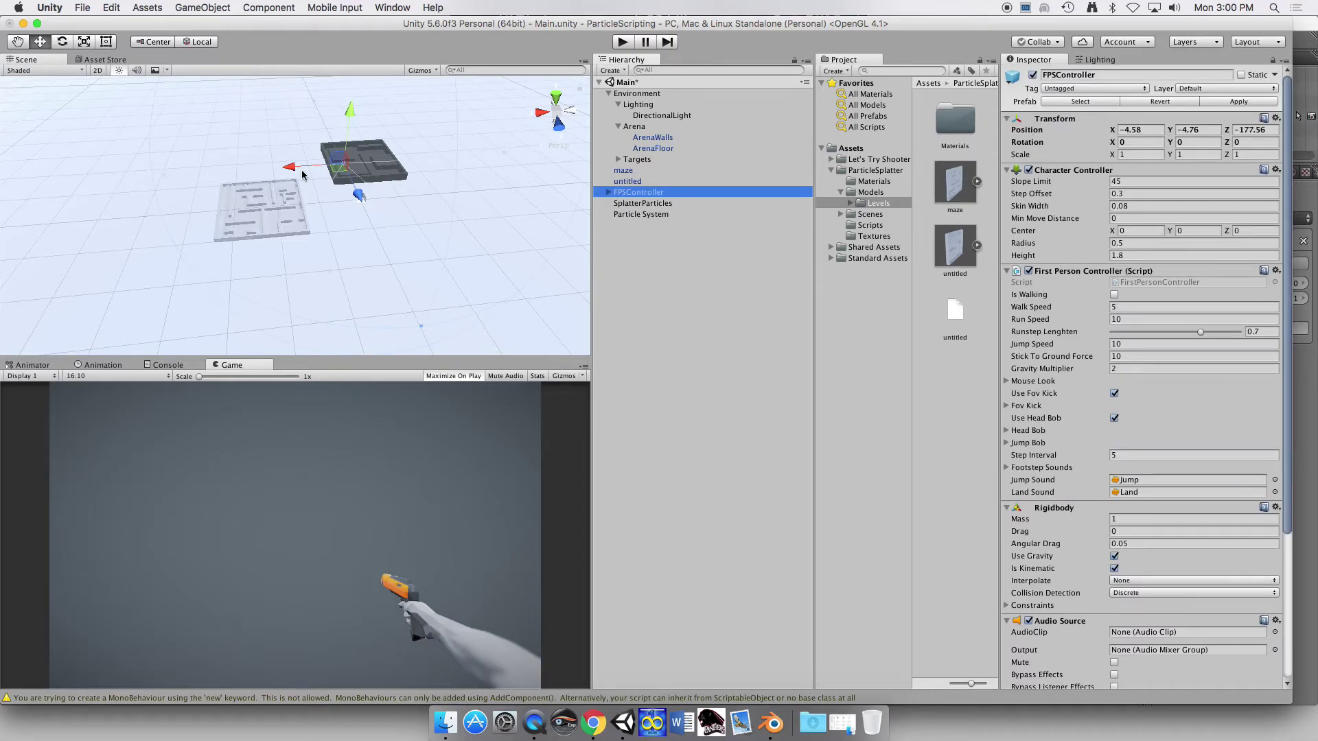
pyautogui.moveTo(292, 167); pyautogui.dragTo(285, 225)
pyautogui.scroll(2, 285, 225)
pyautogui.scroll(5, 285, 225)
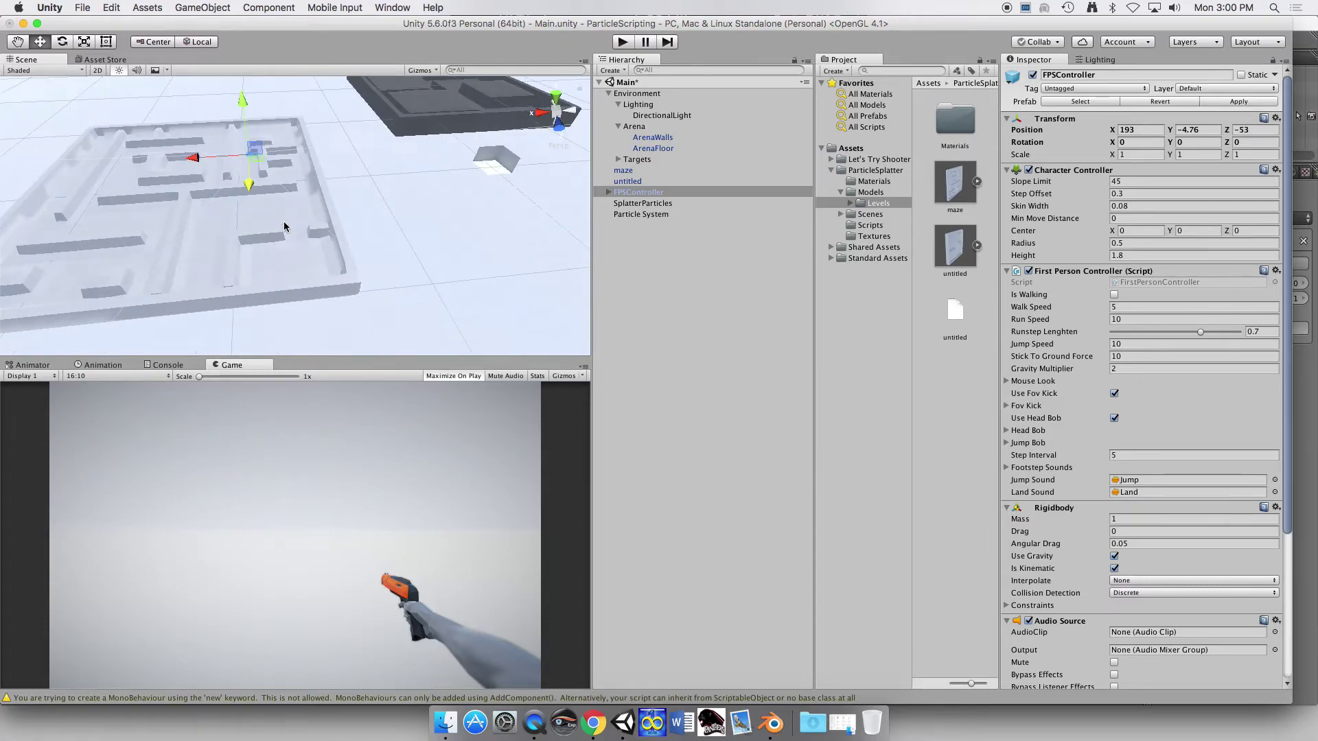
pyautogui.keyDown('alt'); pyautogui.moveTo(271, 206); pyautogui.dragTo(174, 143); pyautogui.keyUp('alt')
# - Raise the player above the maze floor so it stands at 193, 4.9, -53
pyautogui.moveTo(279, 103); pyautogui.dragTo(279, 89)
pyautogui.scroll(5, 288, 162)
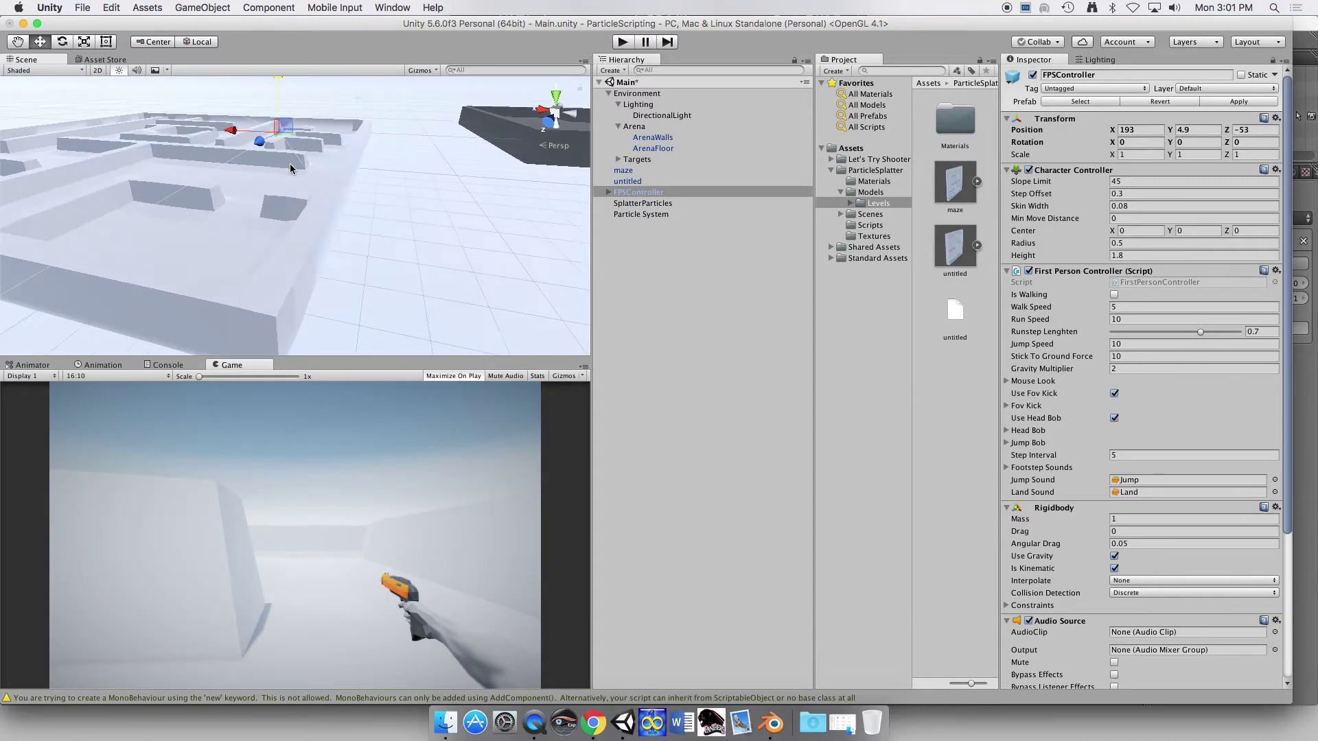
pyautogui.scroll(6, 297, 171)
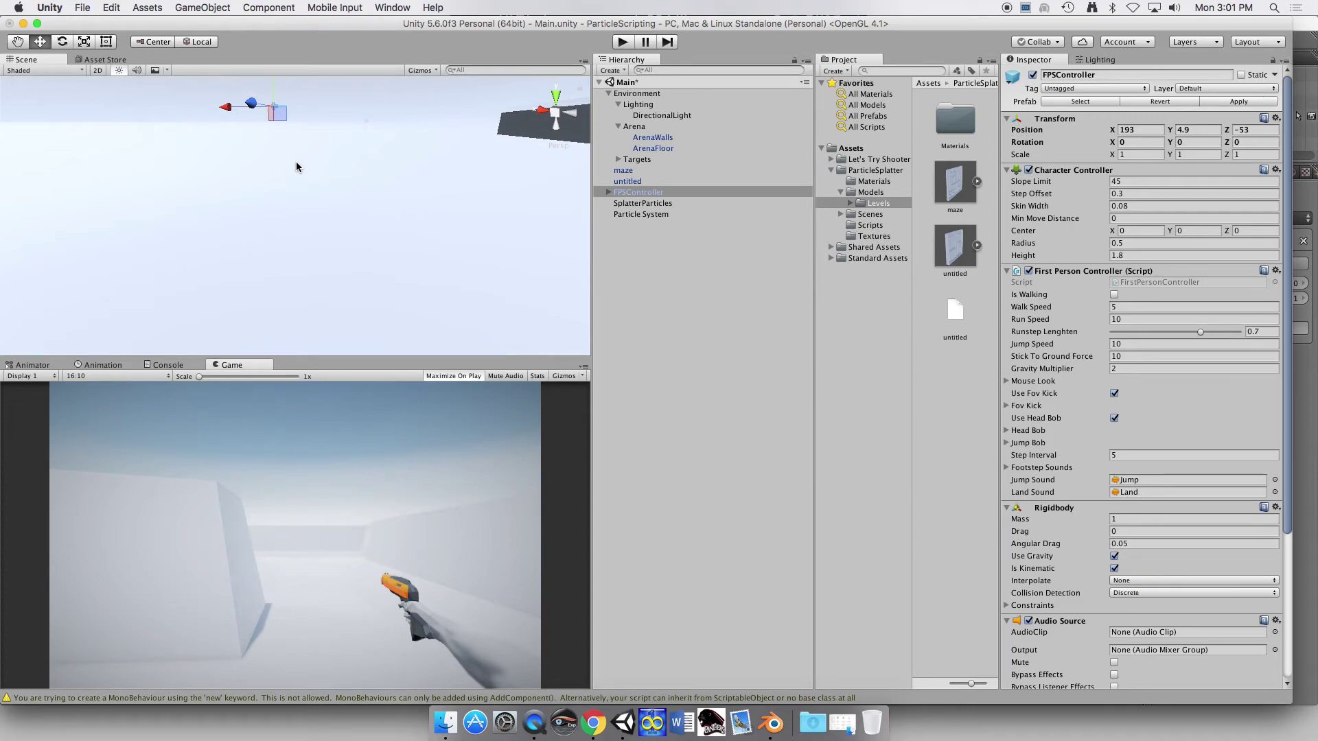
pyautogui.moveTo(296, 162)
pyautogui.mouseDown(button='middle')
pyautogui.moveTo(308, 247)
pyautogui.moveTo(328, 280)
pyautogui.moveTo(316, 171)
pyautogui.moveTo(306, 176)
pyautogui.mouseUp(button='middle')
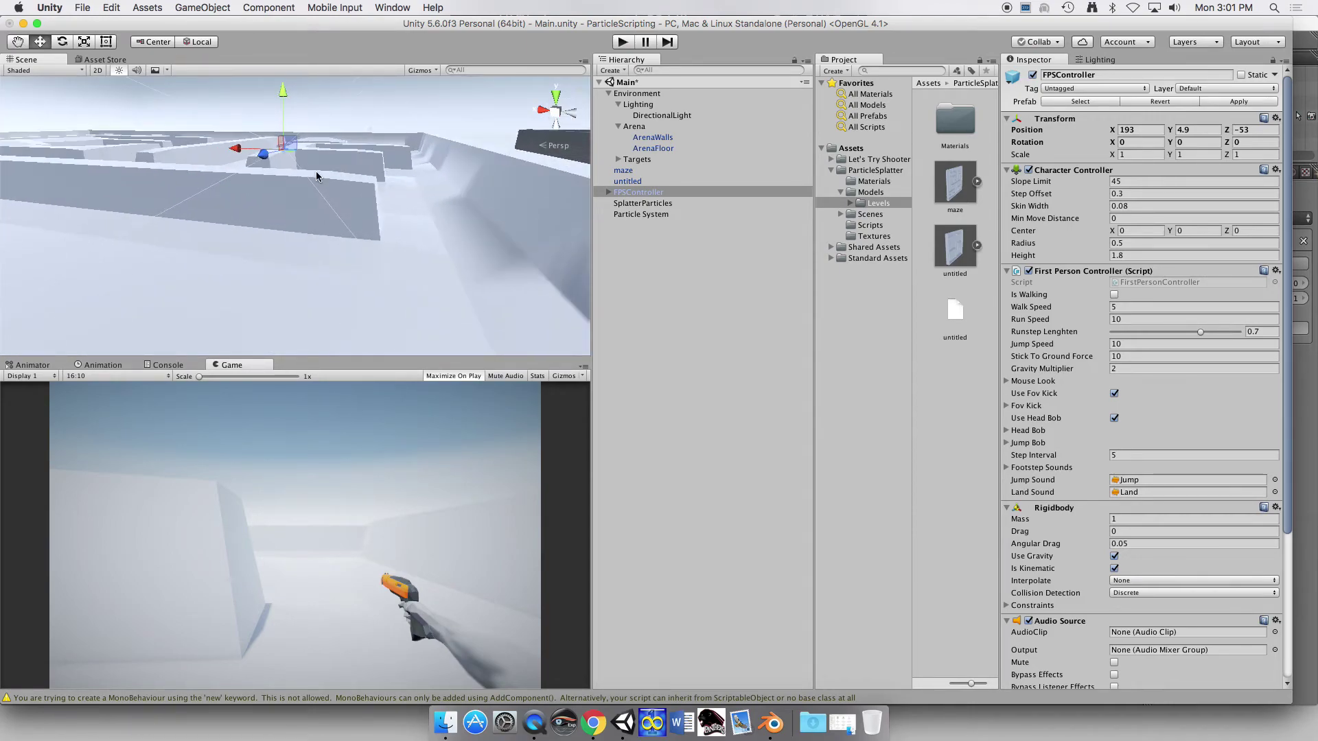
pyautogui.scroll(-6, 357, 220)
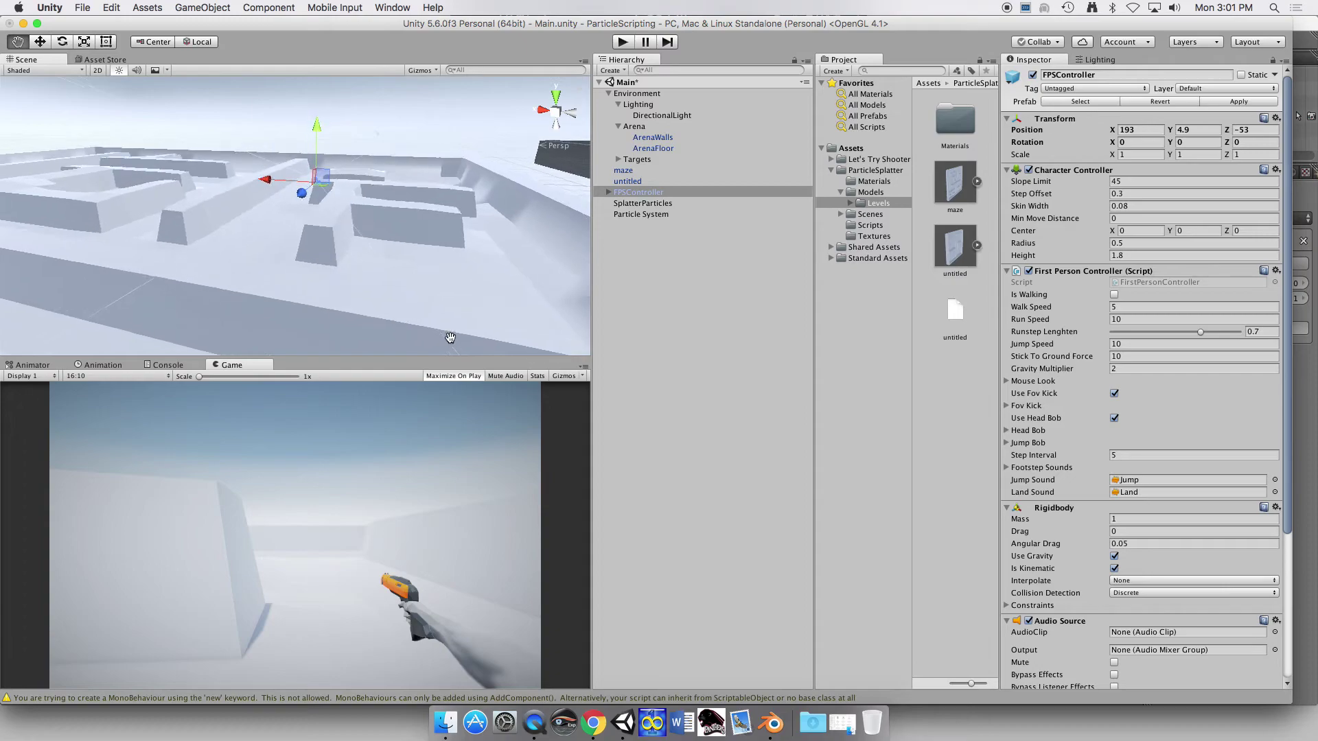
pyautogui.scroll(-4, 356, 219)
pyautogui.scroll(5, 358, 221)
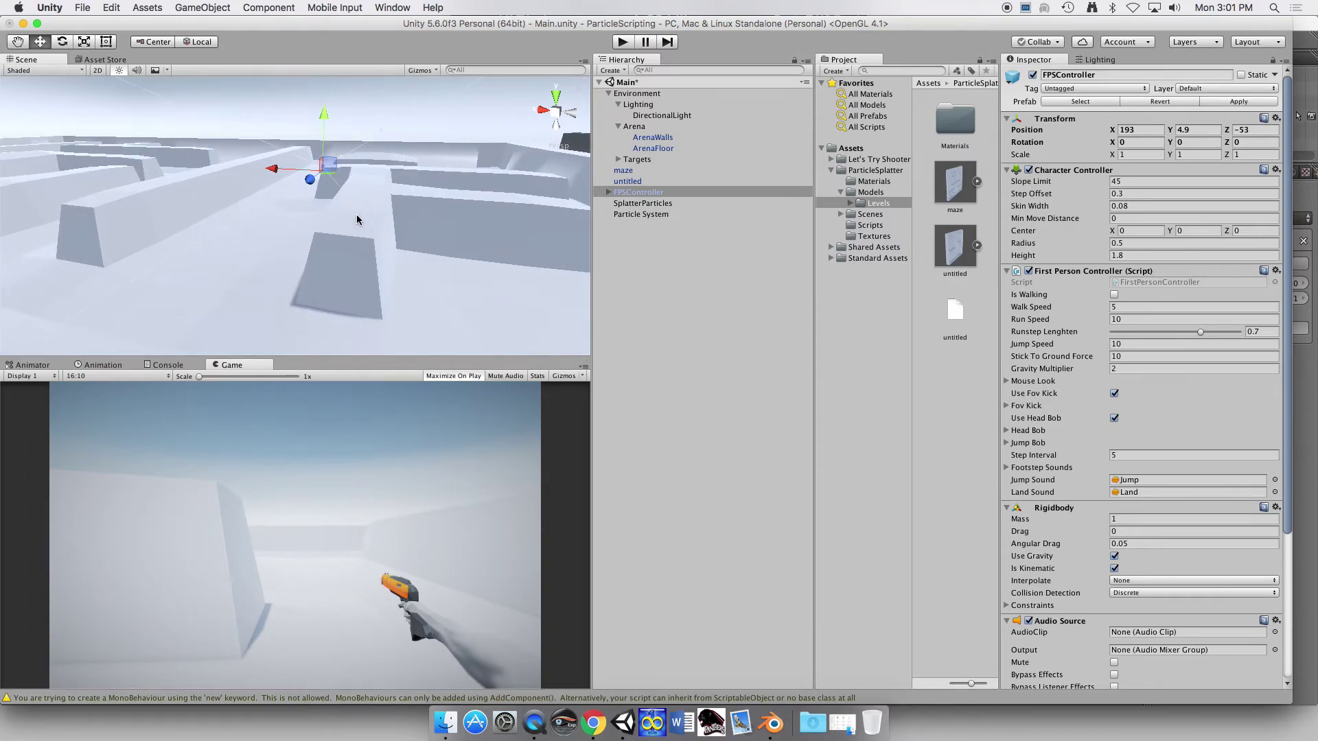
pyautogui.moveTo(359, 221); pyautogui.dragTo(347, 242, button='middle')
pyautogui.click(302, 246)
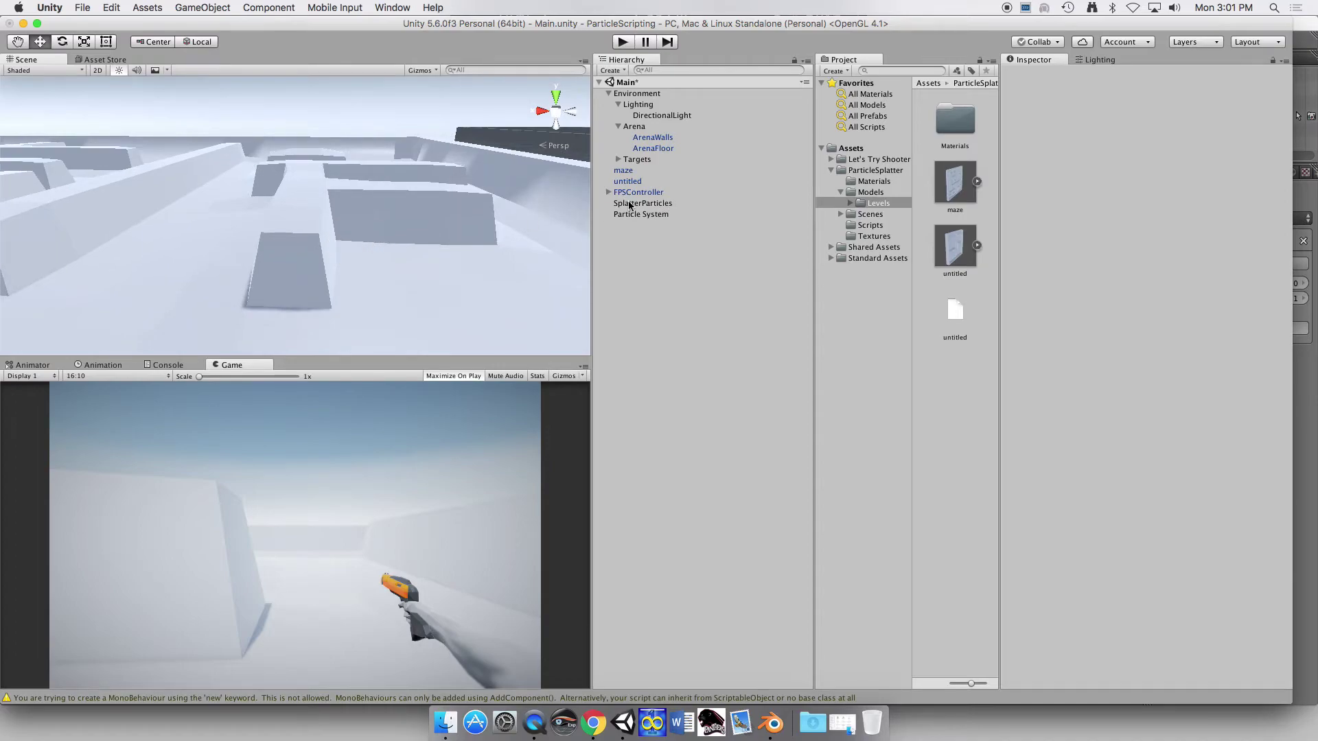
pyautogui.click(637, 193)
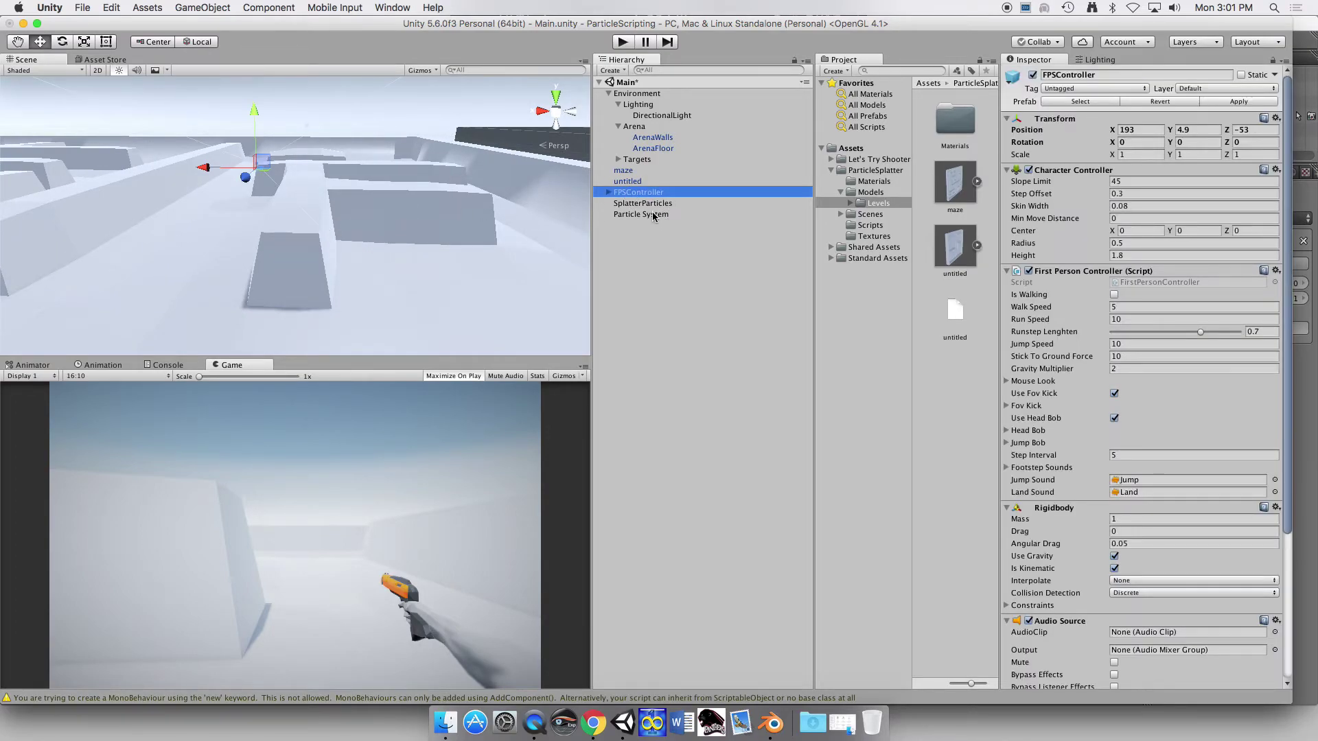
pyautogui.click(628, 170)
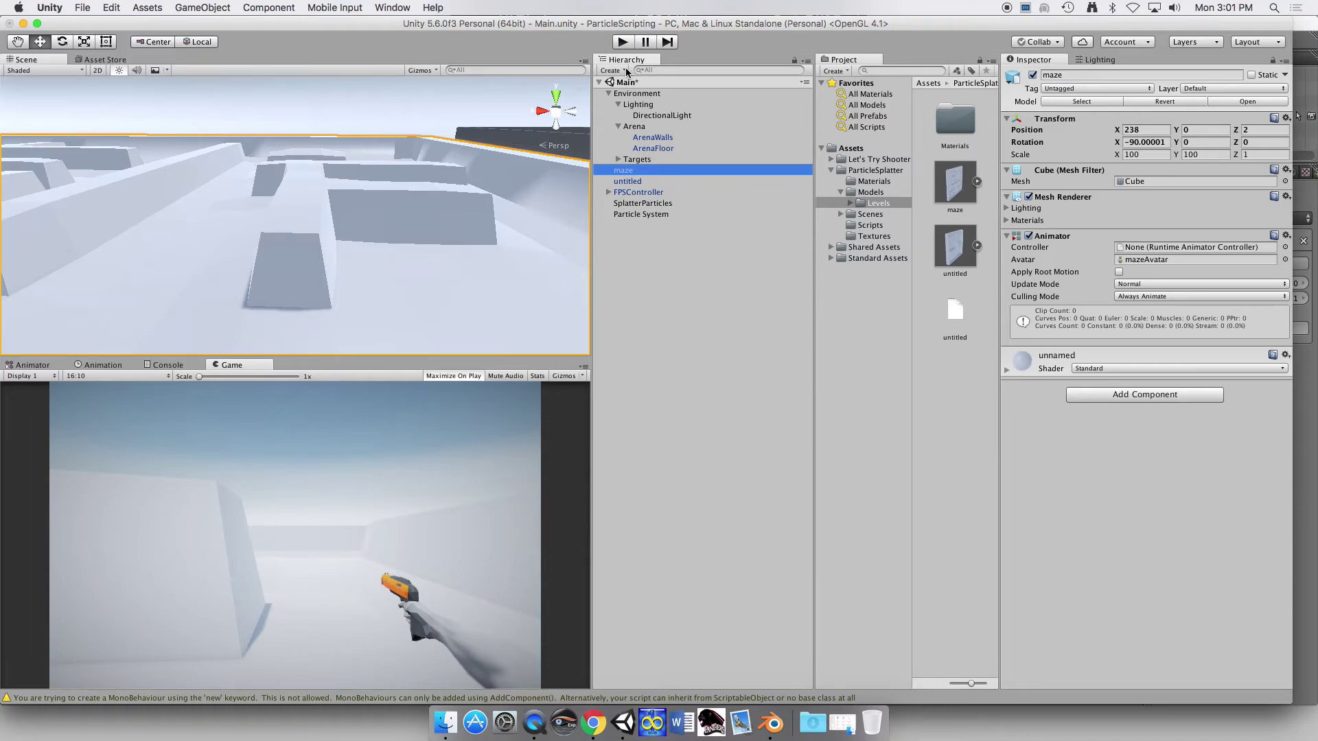
pyautogui.click(623, 42)
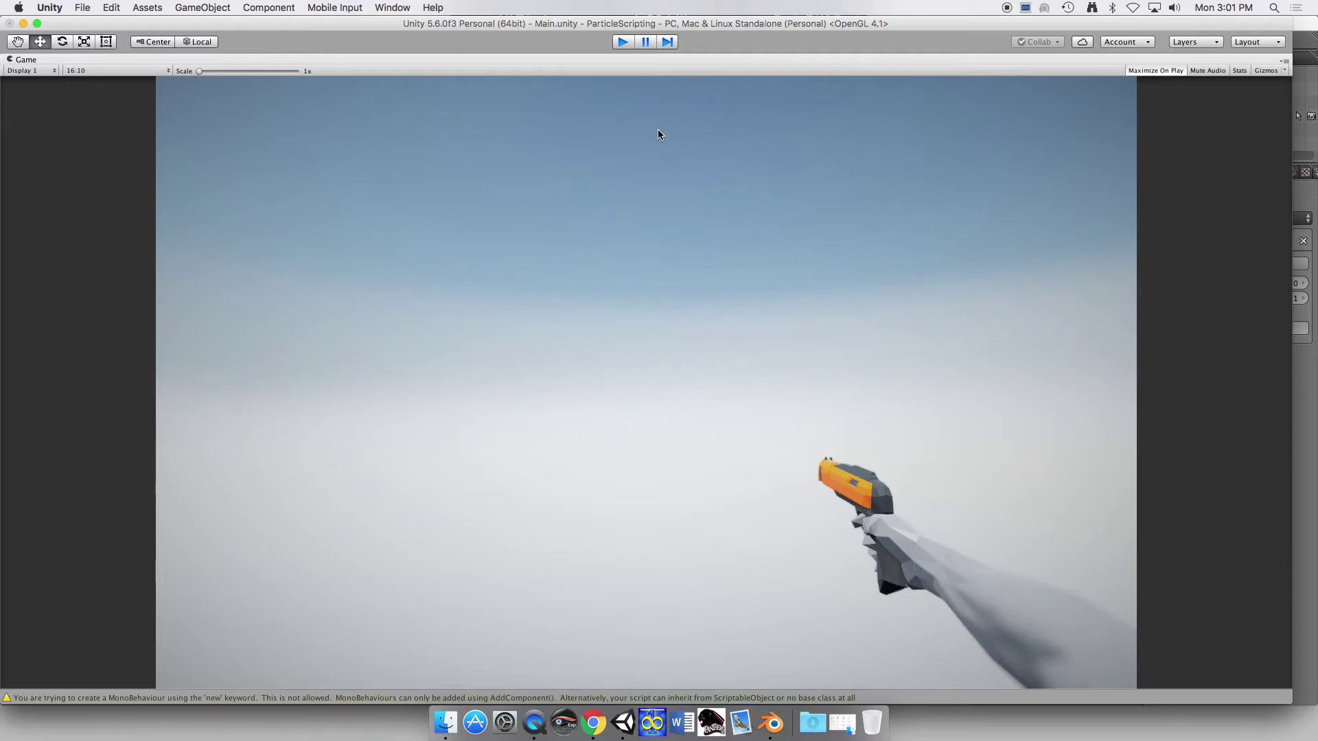
pyautogui.press('super+p')
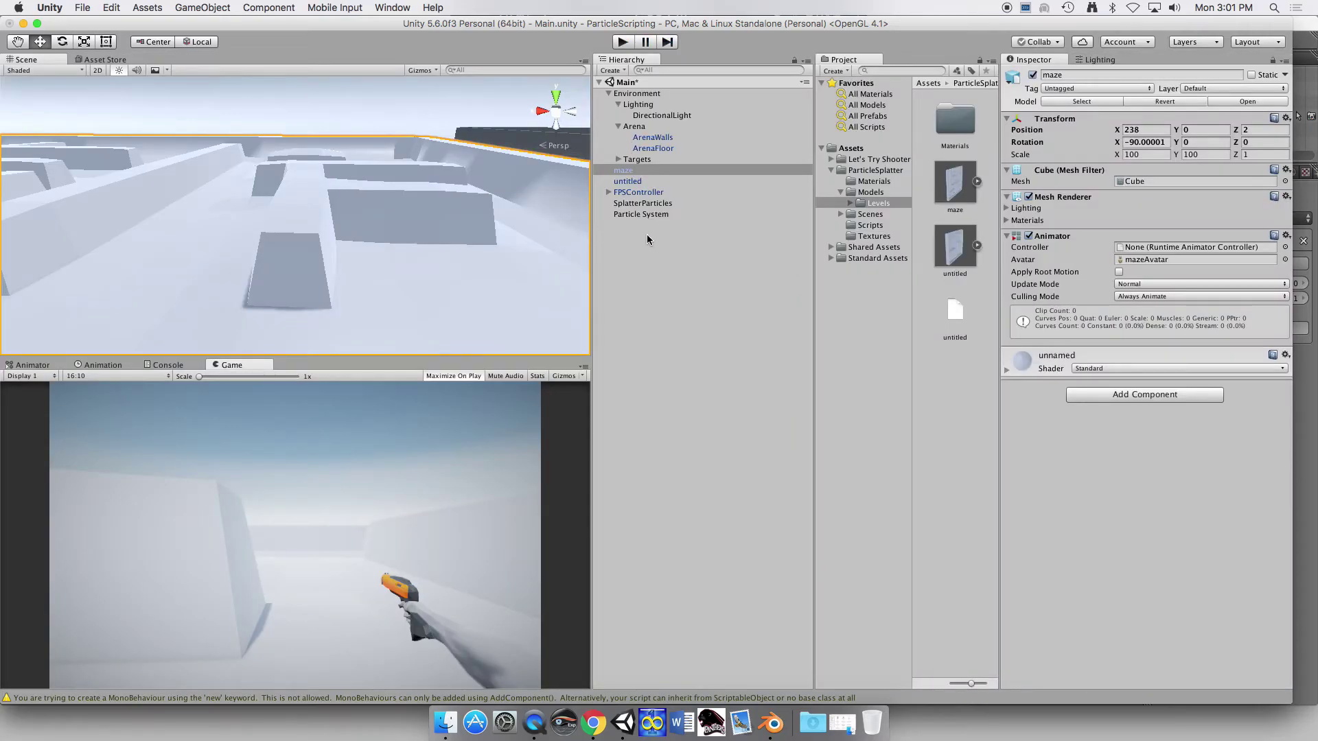
pyautogui.click(663, 193)
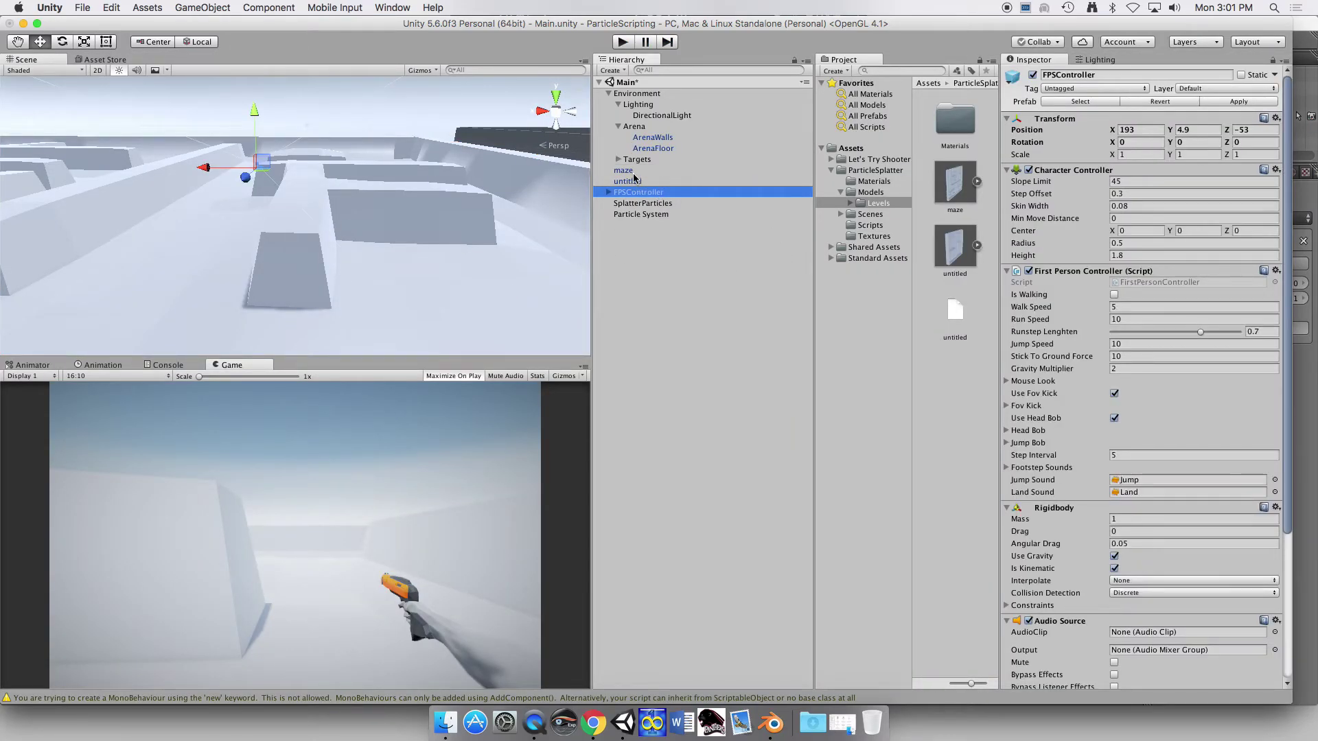
pyautogui.click(634, 171)
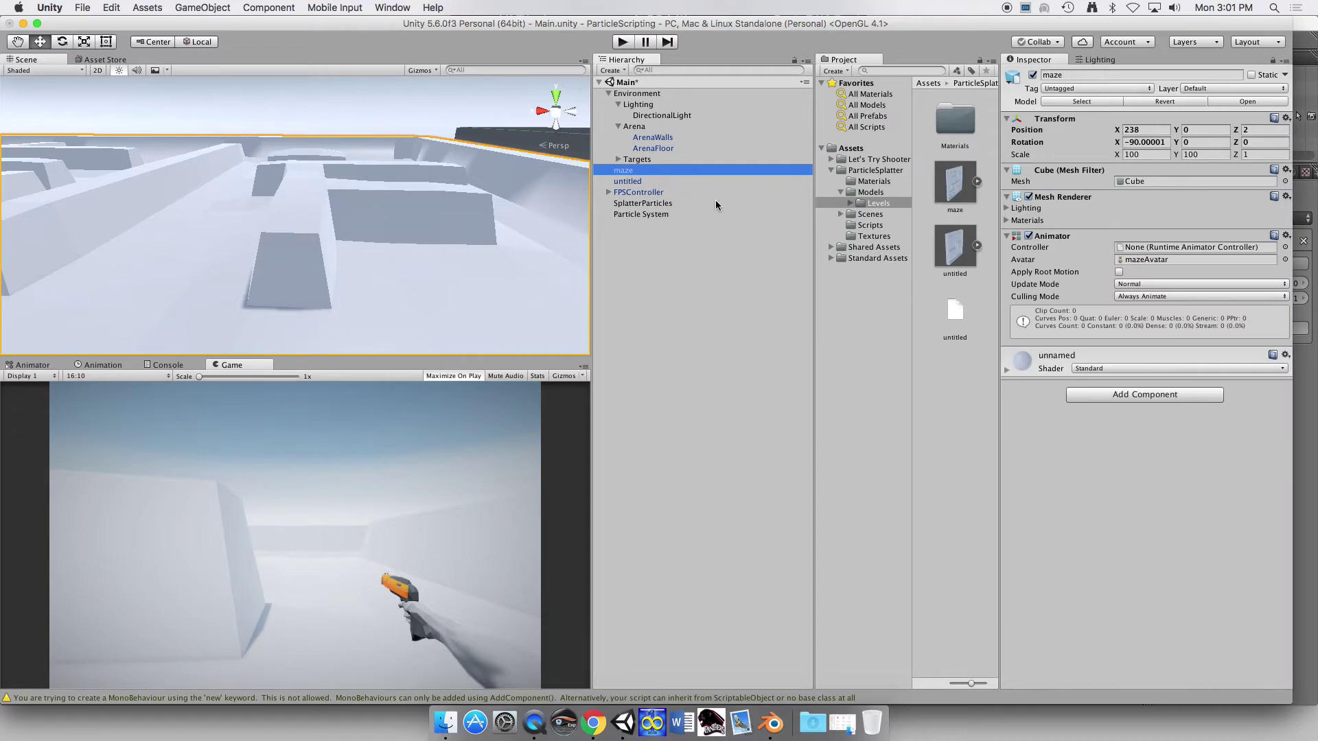
pyautogui.click(956, 190)
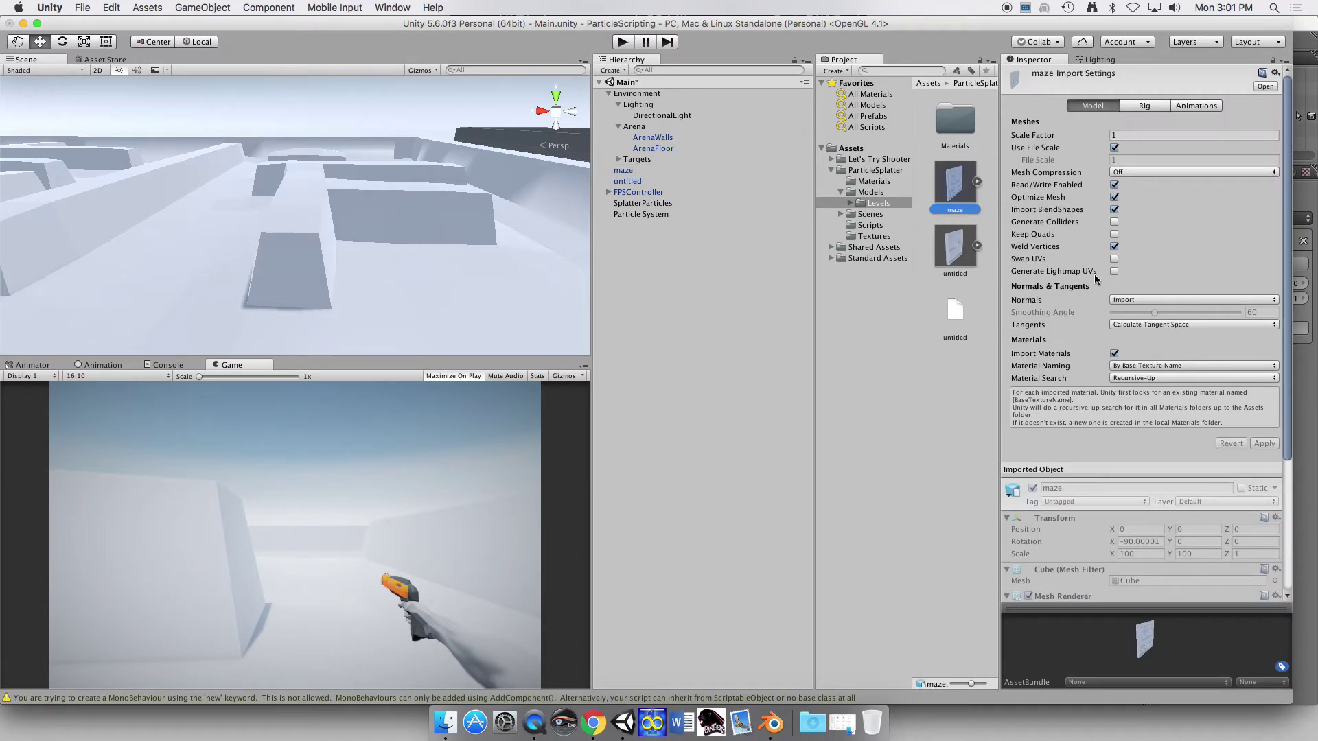
# - Enable Generate Colliders for maze, put it on the Environment layer, and start Play mode
pyautogui.click(1114, 222)
pyautogui.click(624, 171)
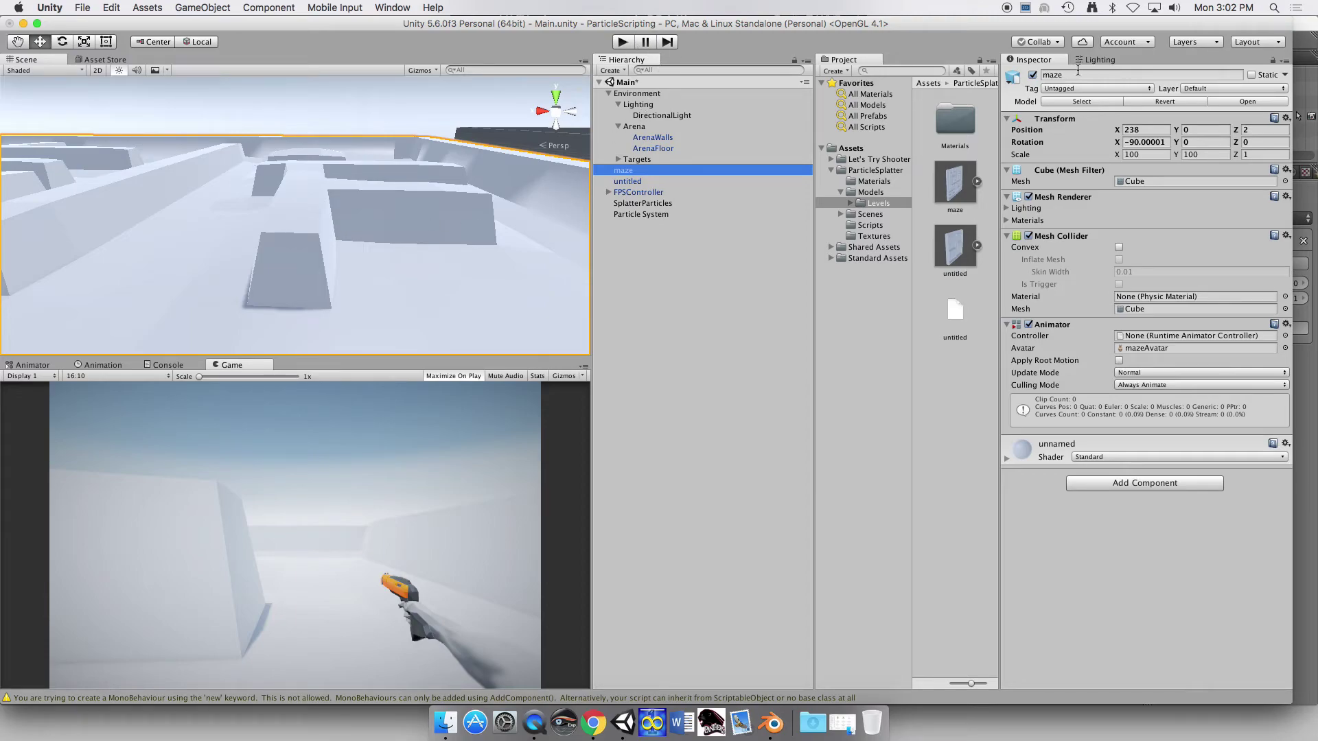
pyautogui.click(1209, 91)
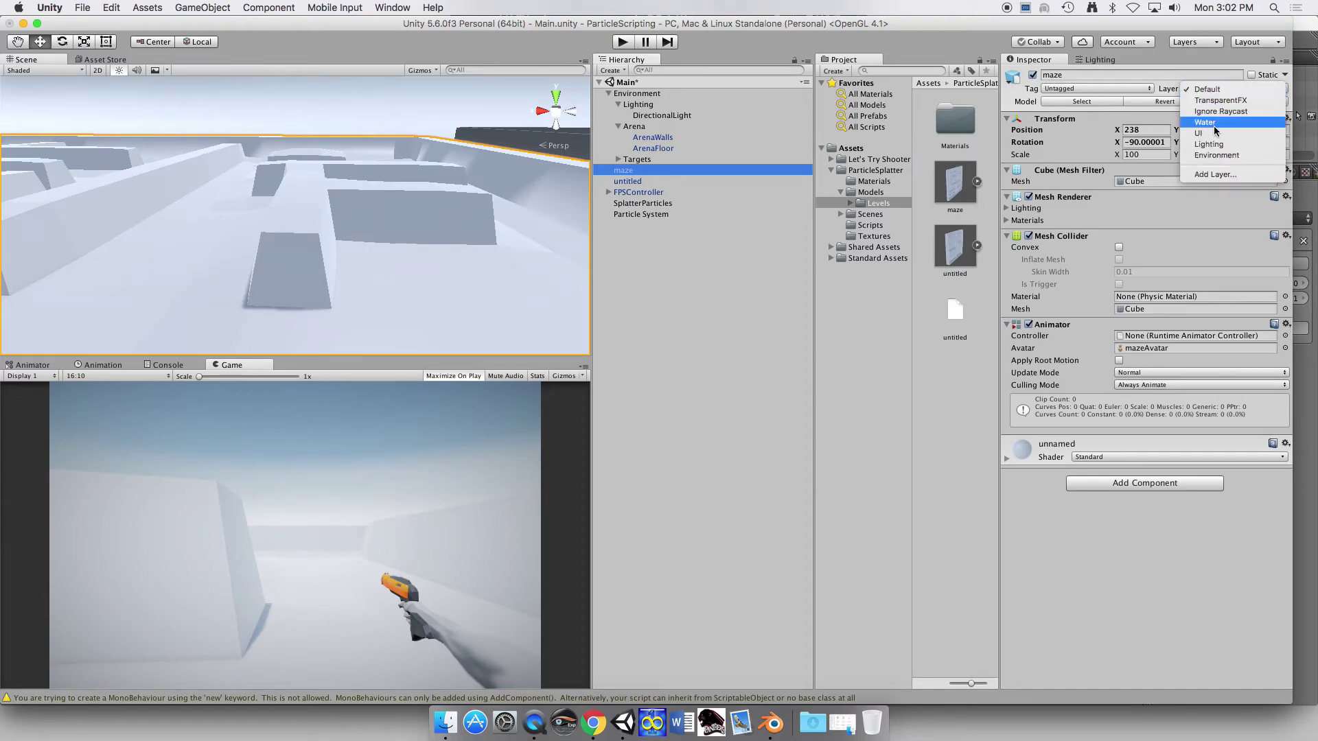
pyautogui.click(1221, 155)
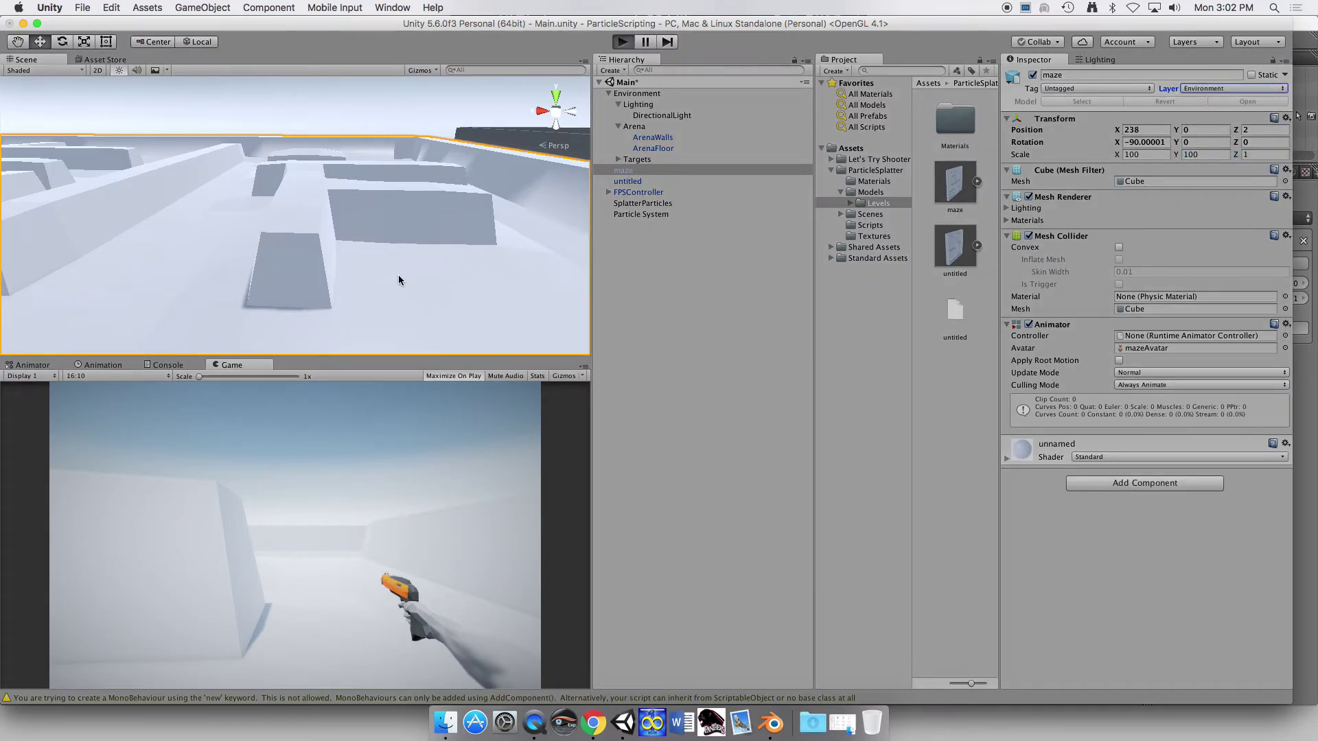
pyautogui.press('super+p')
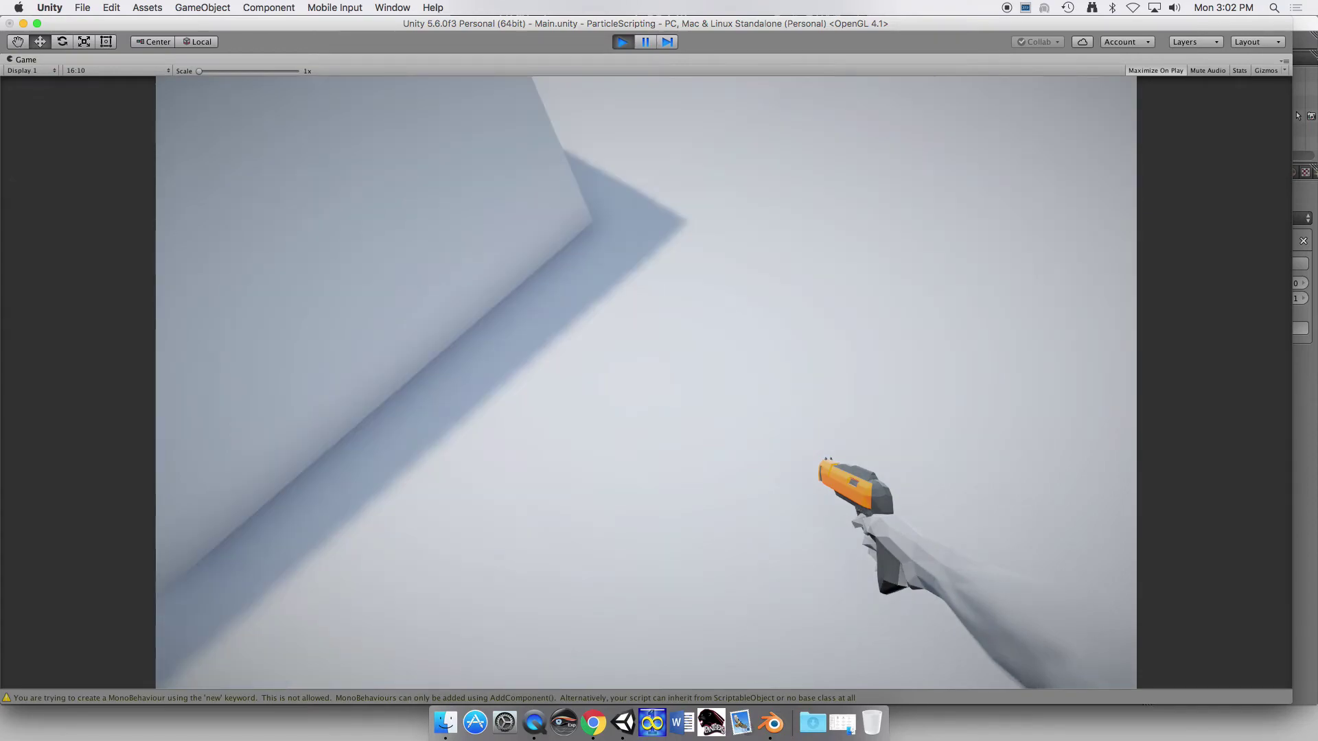
# - Fire a stream of paint balls across the maze floor ahead
pyautogui.click(646, 383)
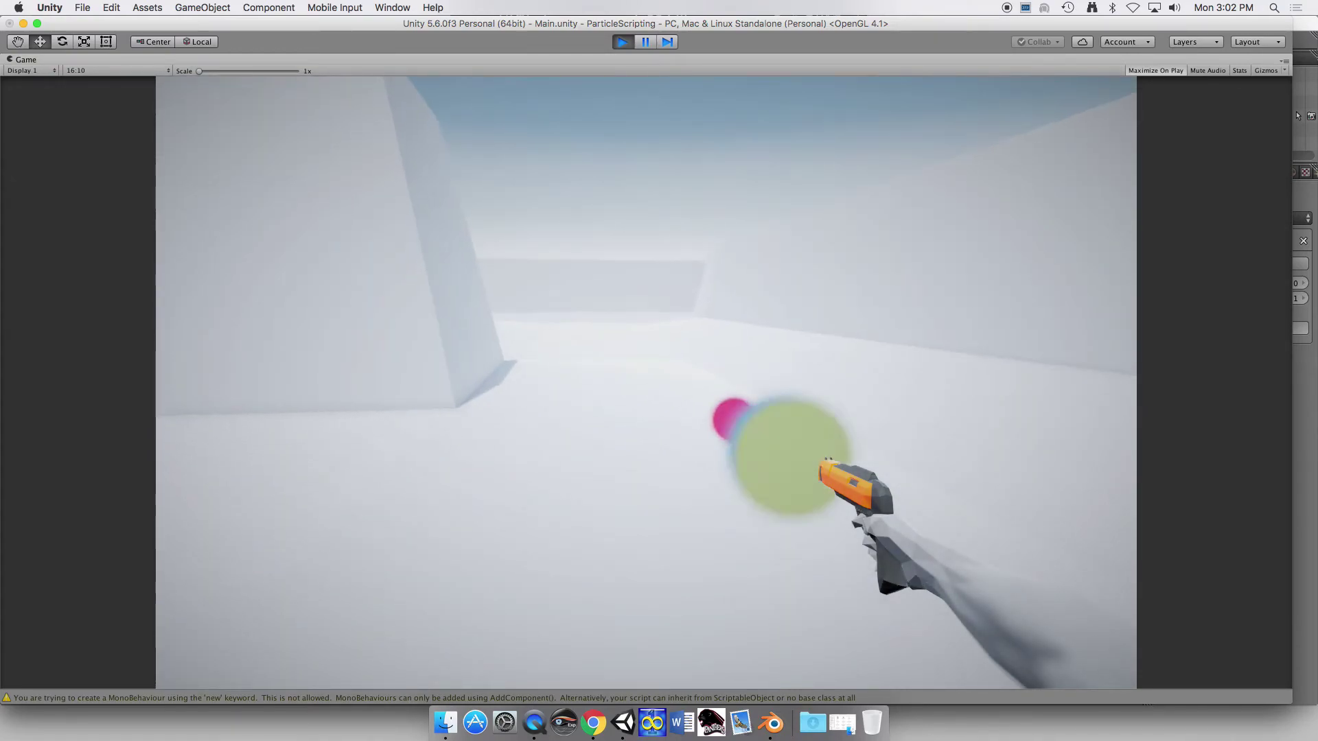
pyautogui.click(646, 383)
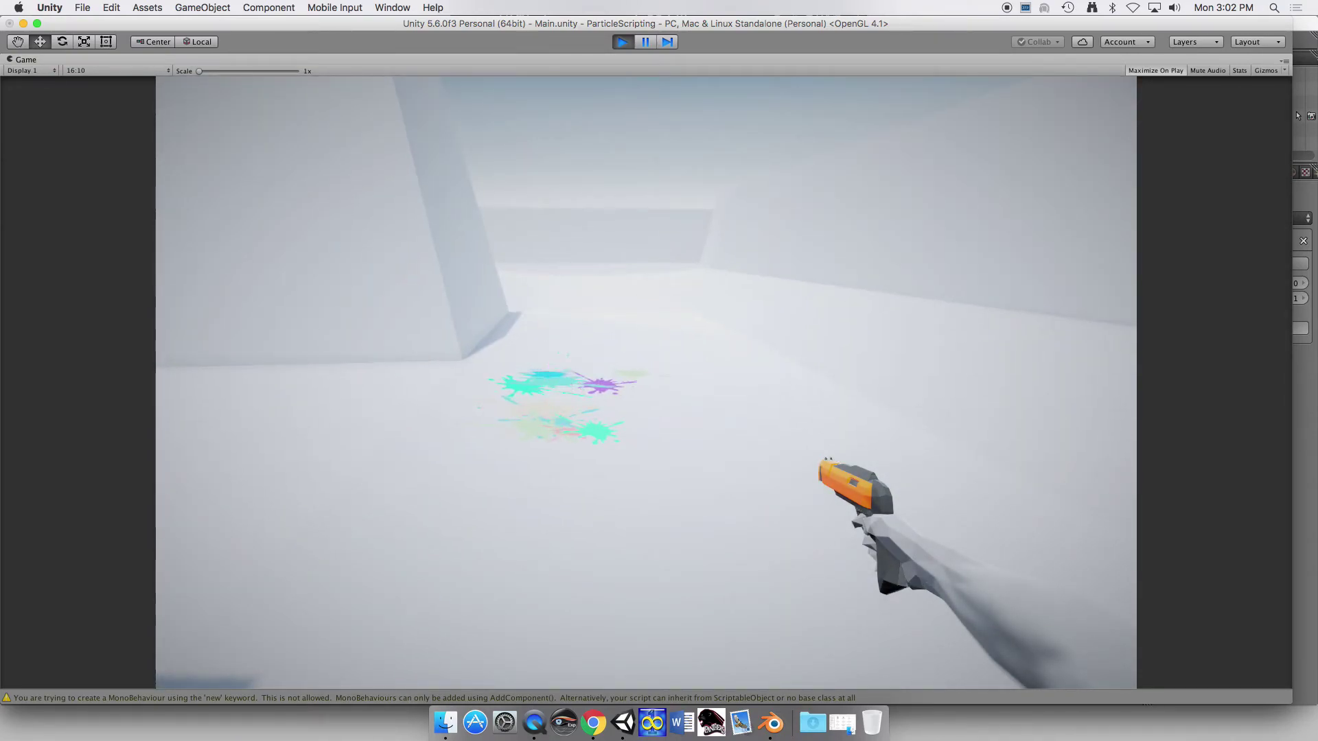
pyautogui.click(646, 382)
pyautogui.click(646, 382)
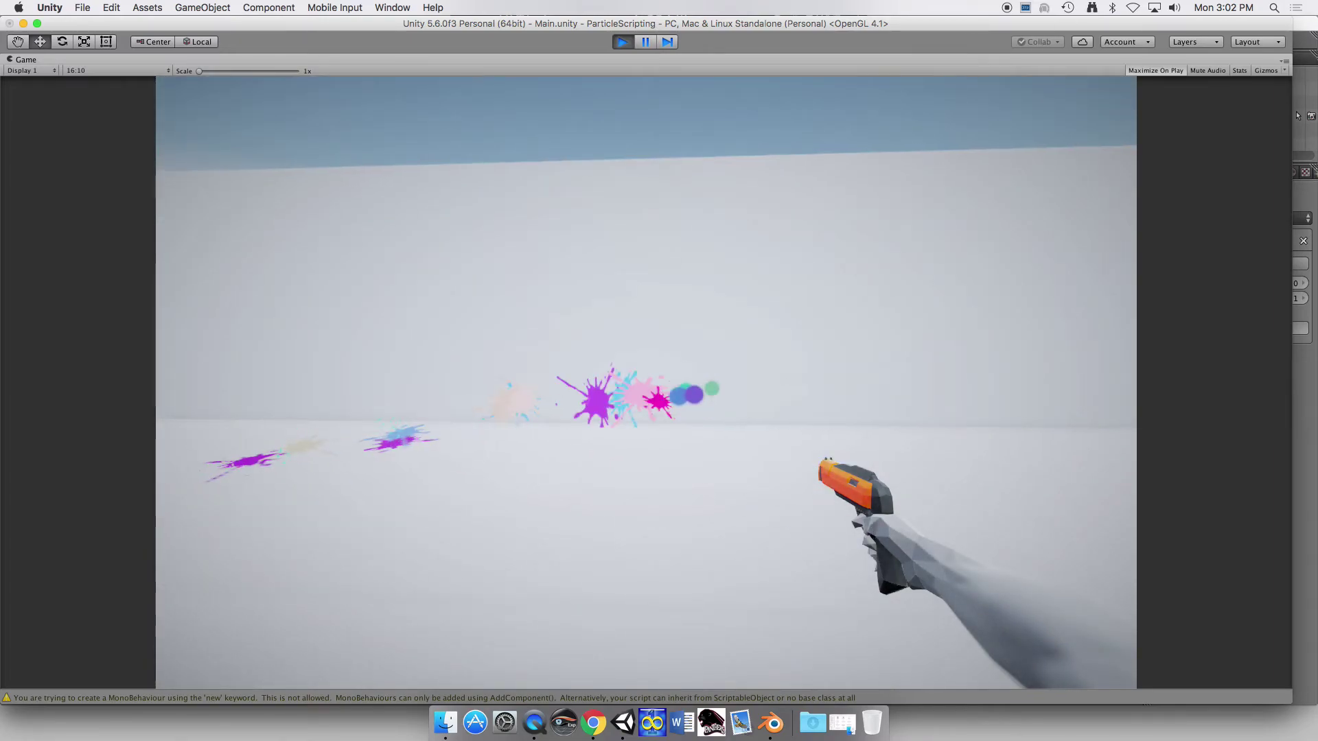
pyautogui.click(646, 383)
pyautogui.click(646, 383)
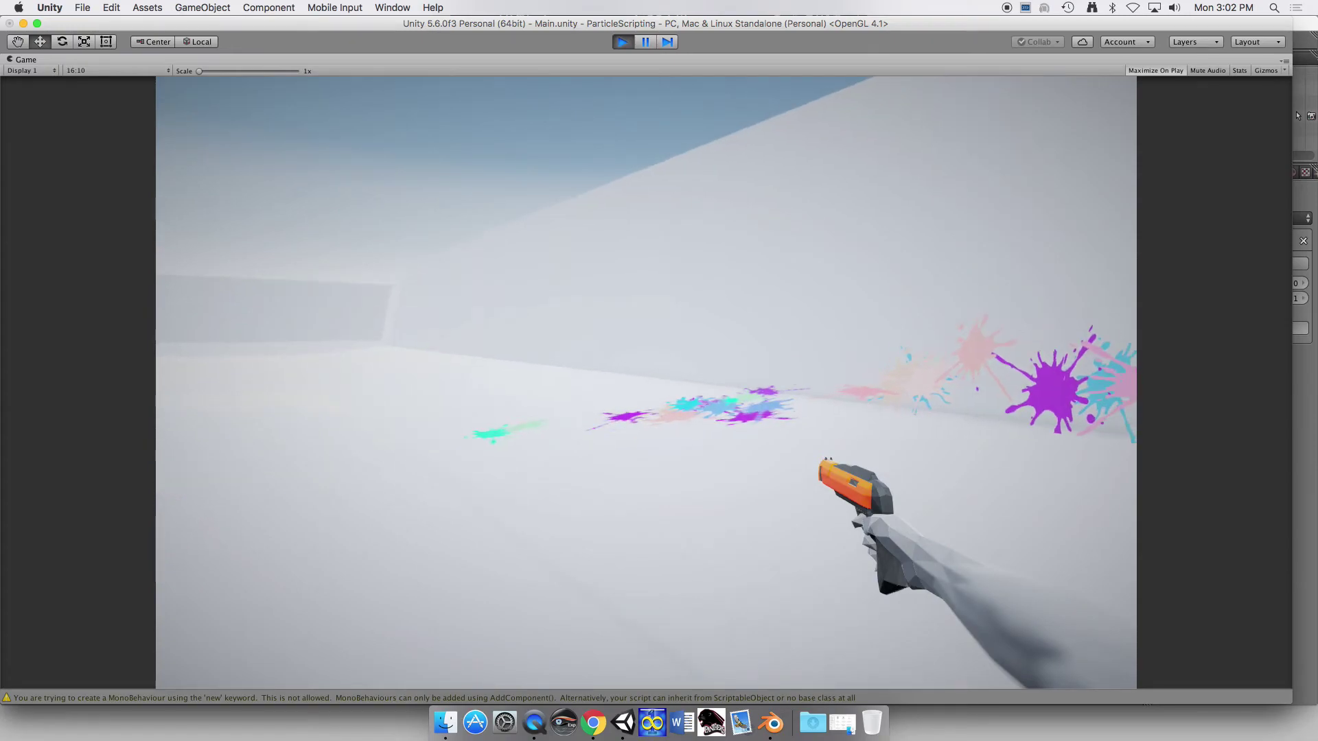
# - Splatter paint on the tall walls, down the corridor, and on its right and far walls
pyautogui.click(646, 382)
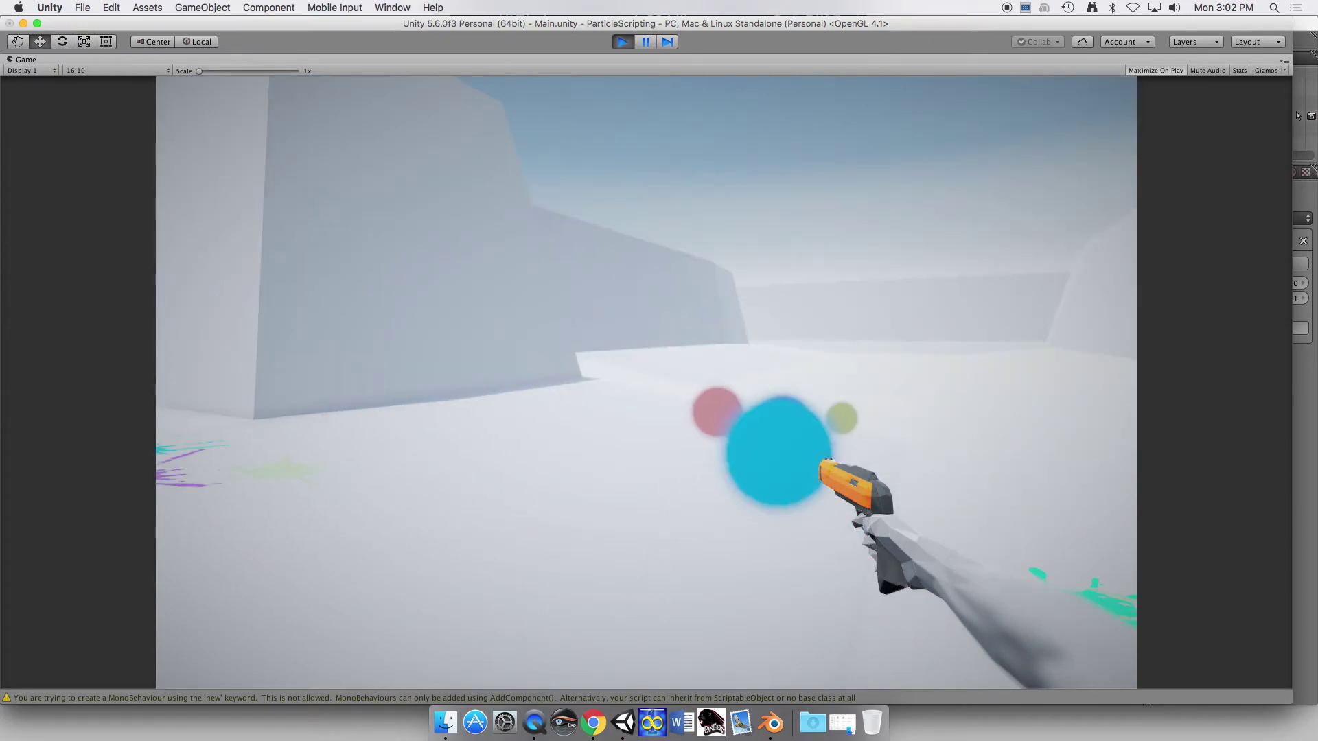
pyautogui.click(646, 383)
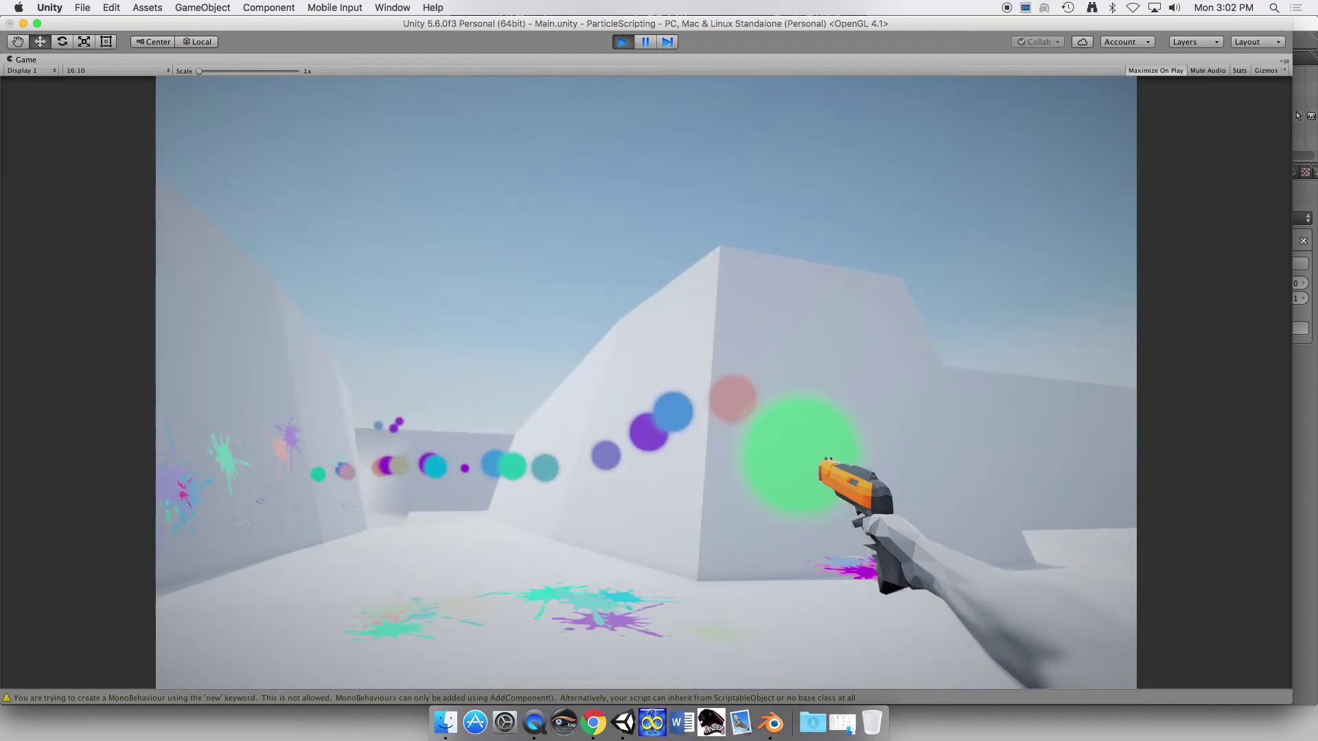
pyautogui.click(646, 382)
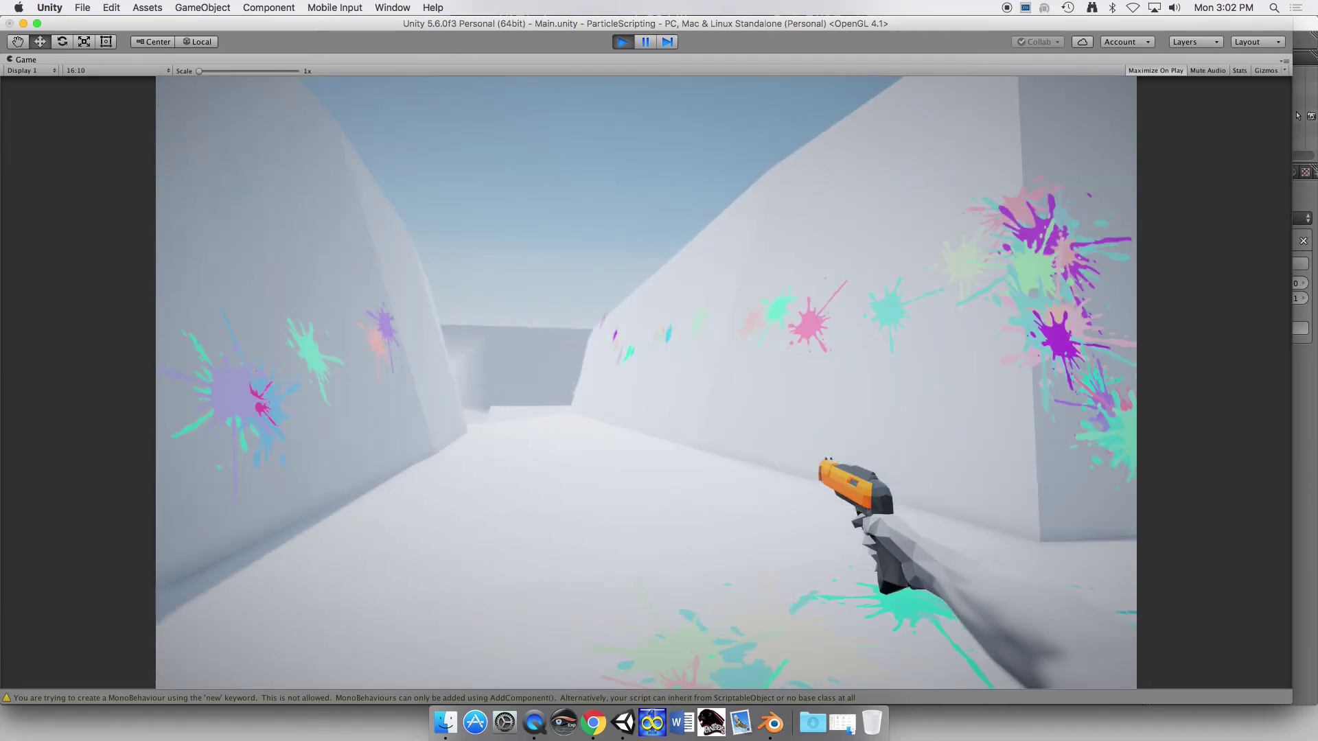
pyautogui.click(646, 383)
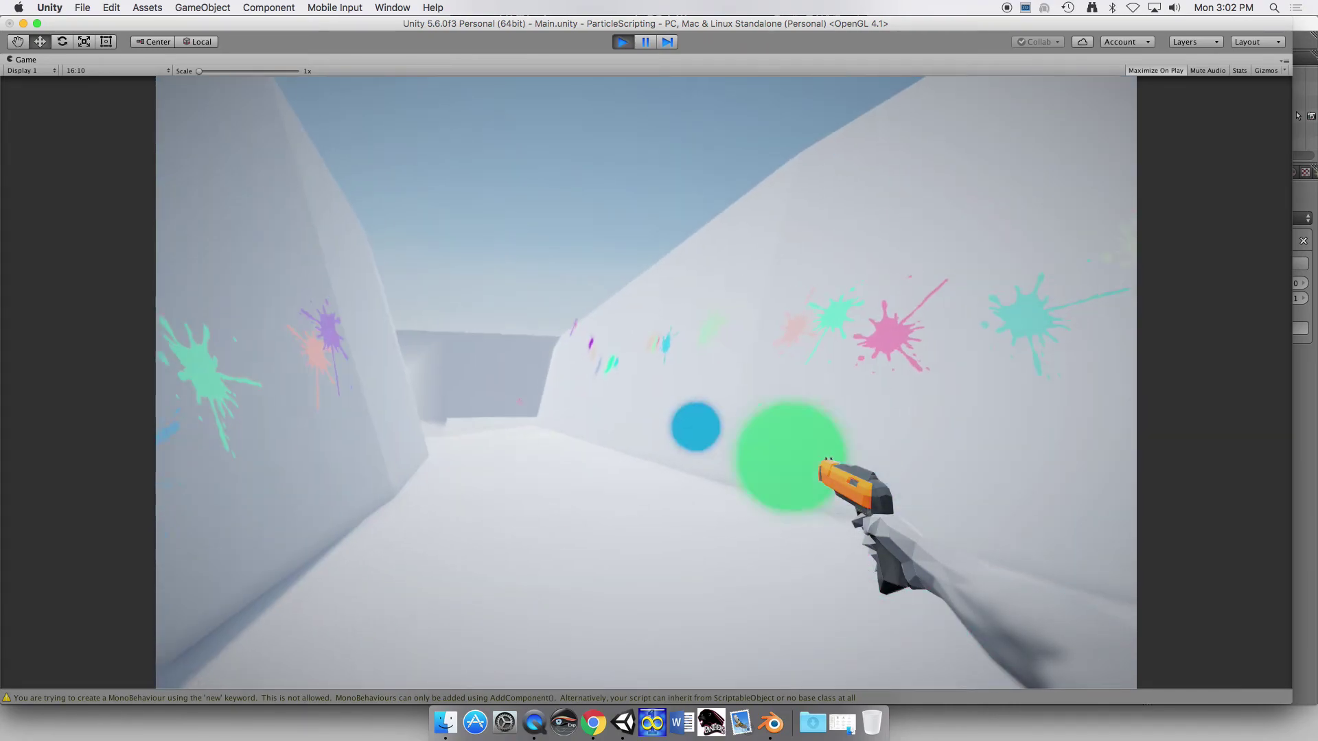
pyautogui.click(646, 382)
pyautogui.click(646, 382)
pyautogui.click(646, 382)
pyautogui.click(646, 382)
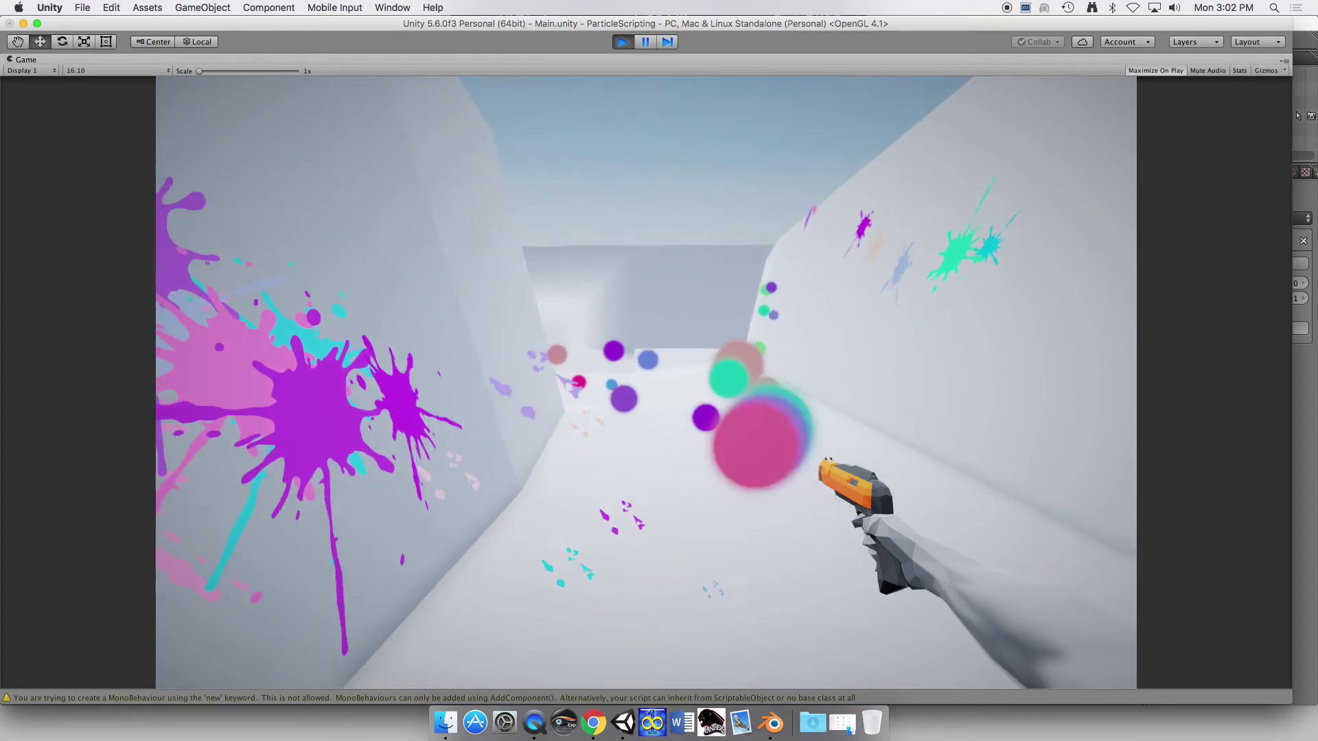
pyautogui.click(646, 383)
pyautogui.click(646, 382)
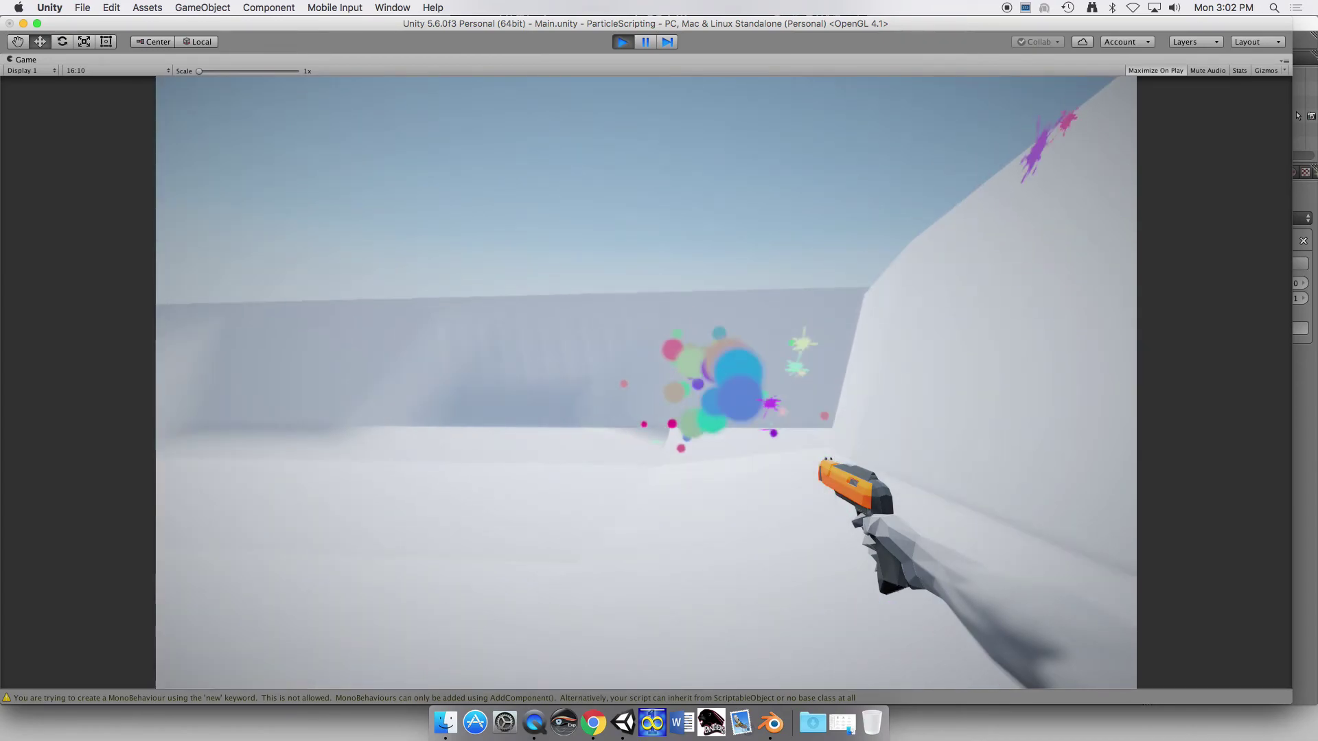
pyautogui.click(646, 382)
# - Paint the left corridor, far wall and nearby wall, then stop Play mode
pyautogui.click(646, 383)
pyautogui.click(646, 382)
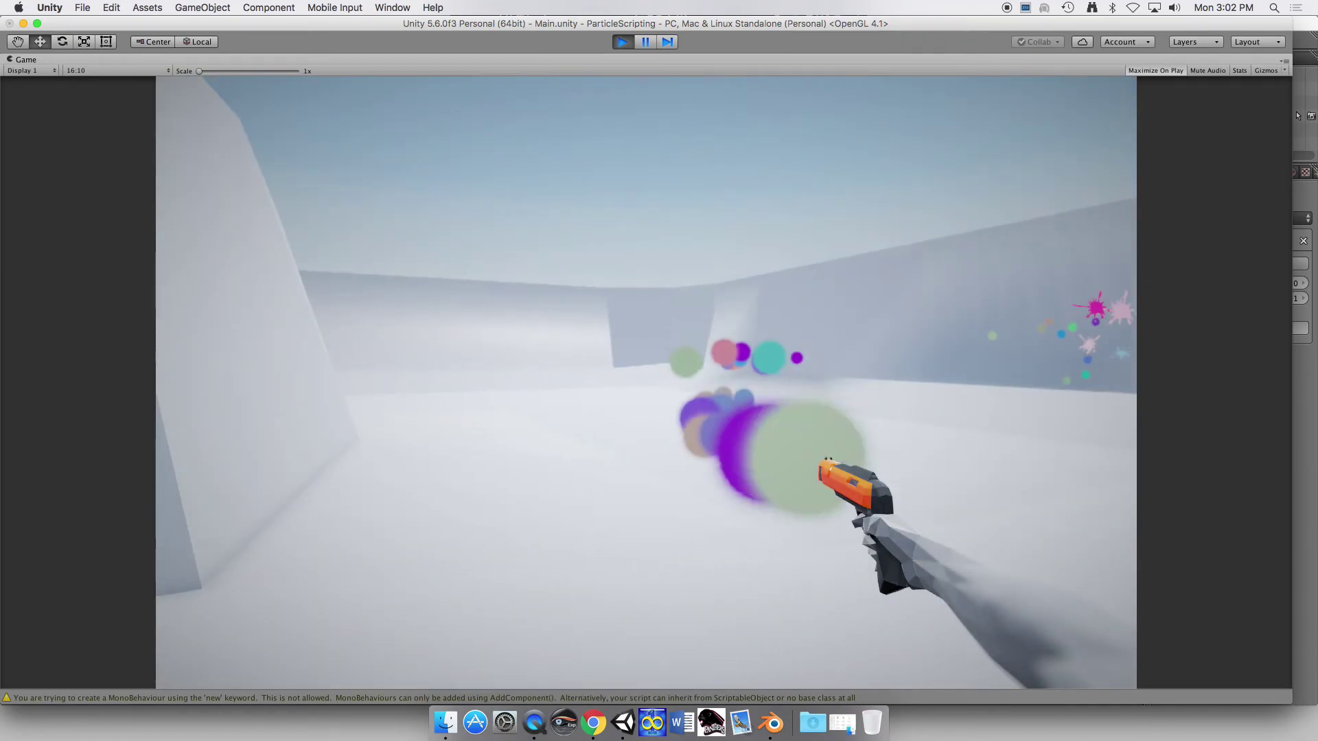
pyautogui.click(646, 382)
pyautogui.click(646, 383)
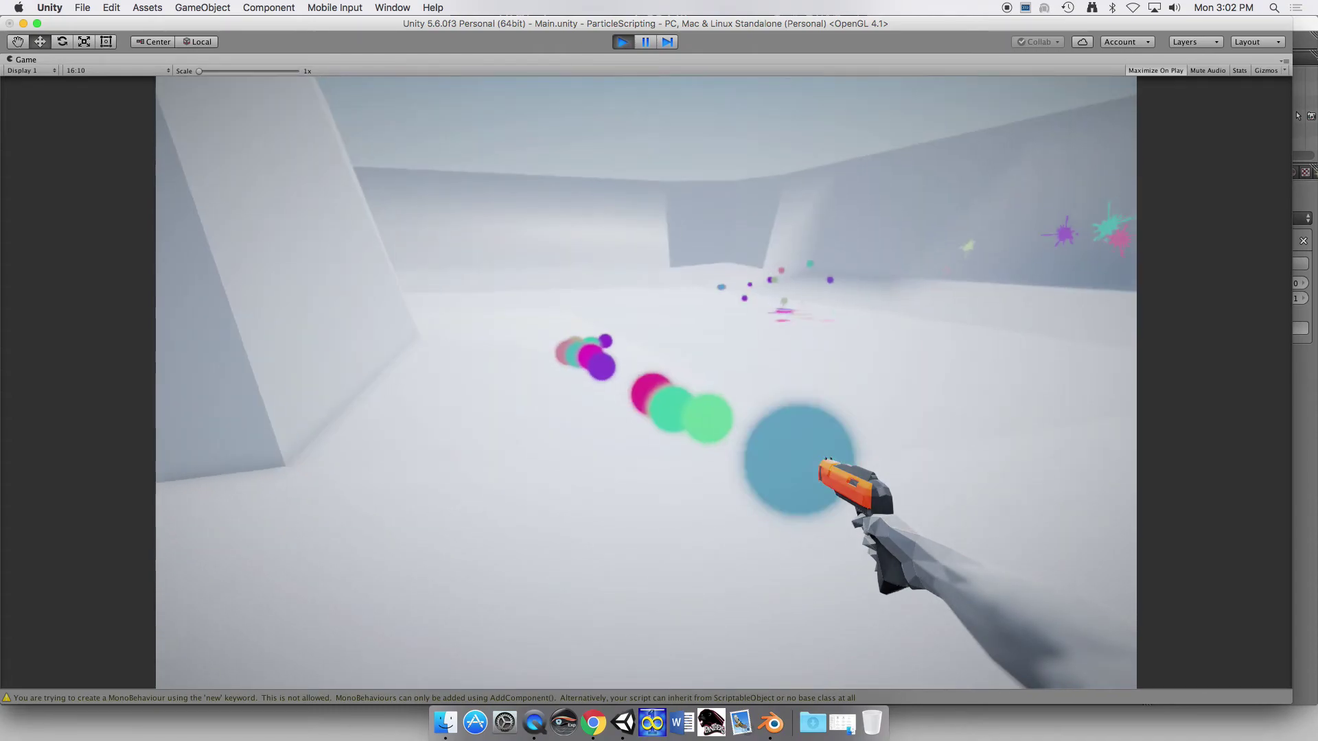
pyautogui.click(646, 383)
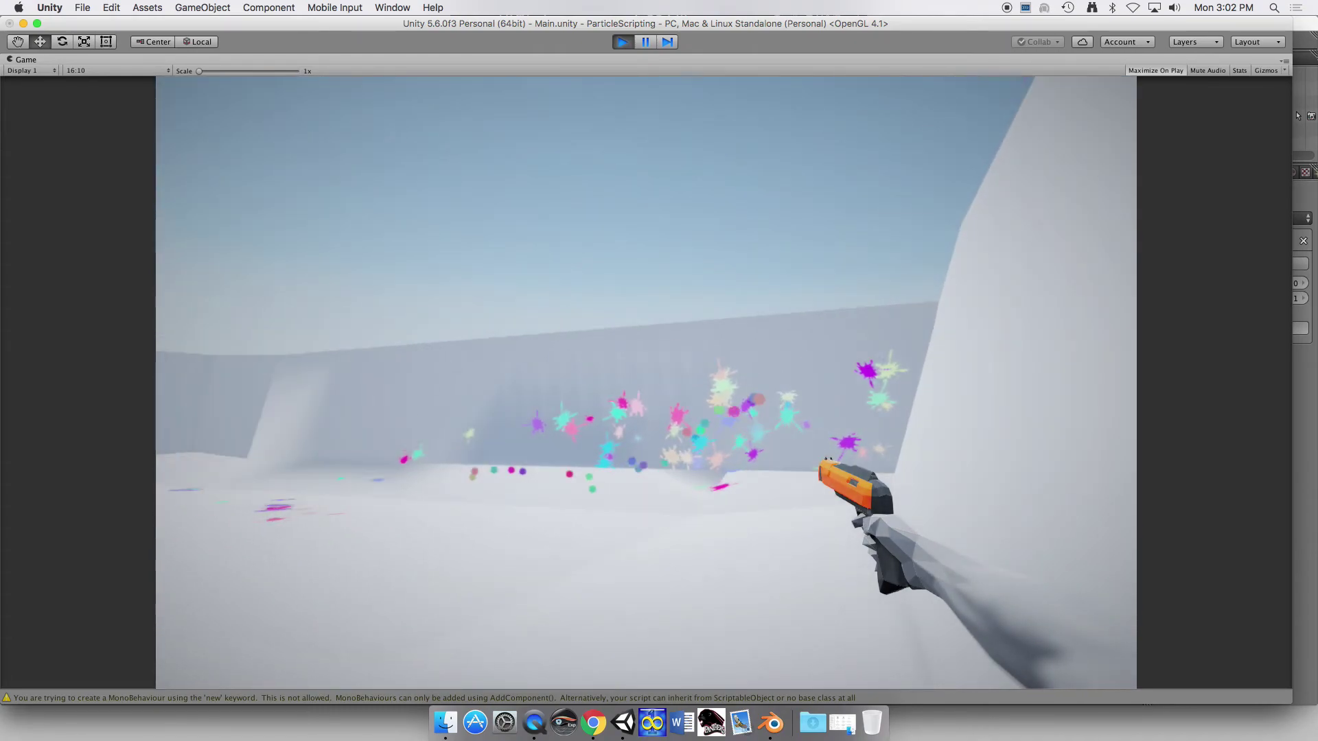
pyautogui.click(646, 382)
pyautogui.click(646, 382)
pyautogui.click(646, 383)
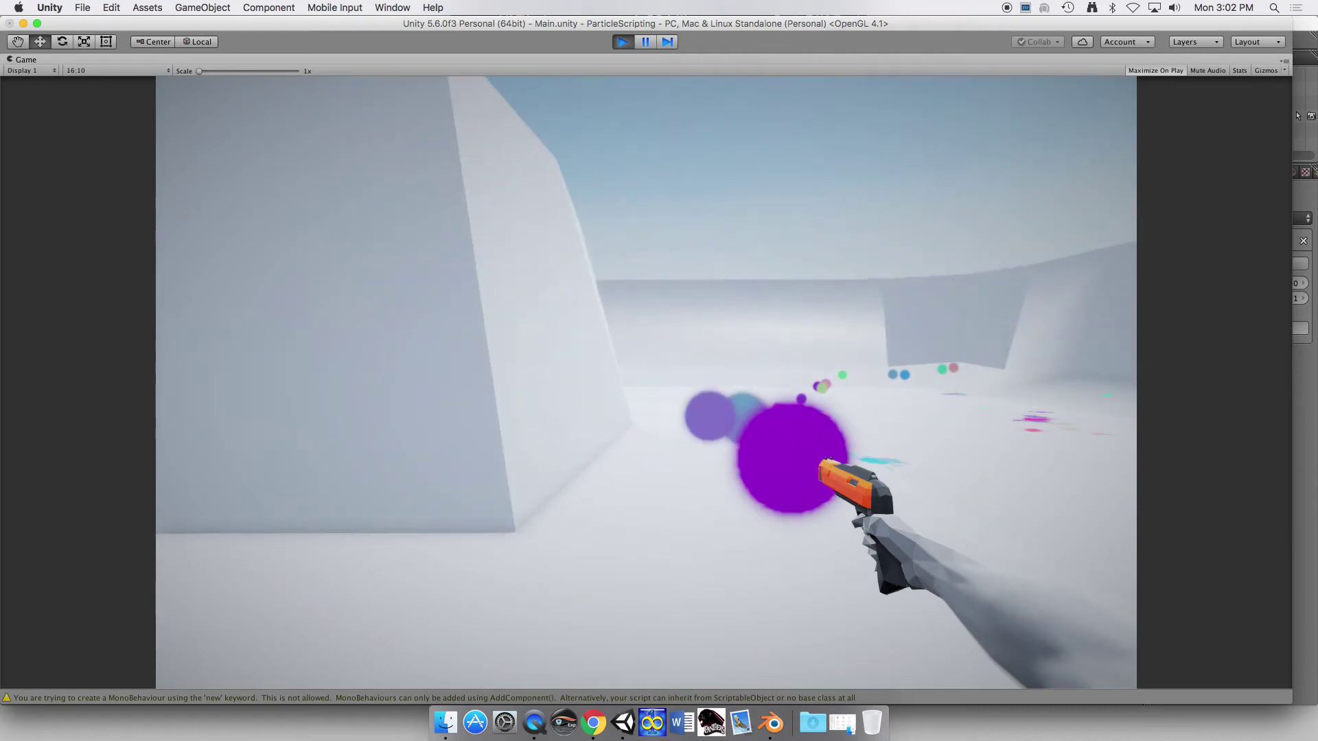
pyautogui.click(646, 383)
pyautogui.click(646, 383)
pyautogui.click(645, 382)
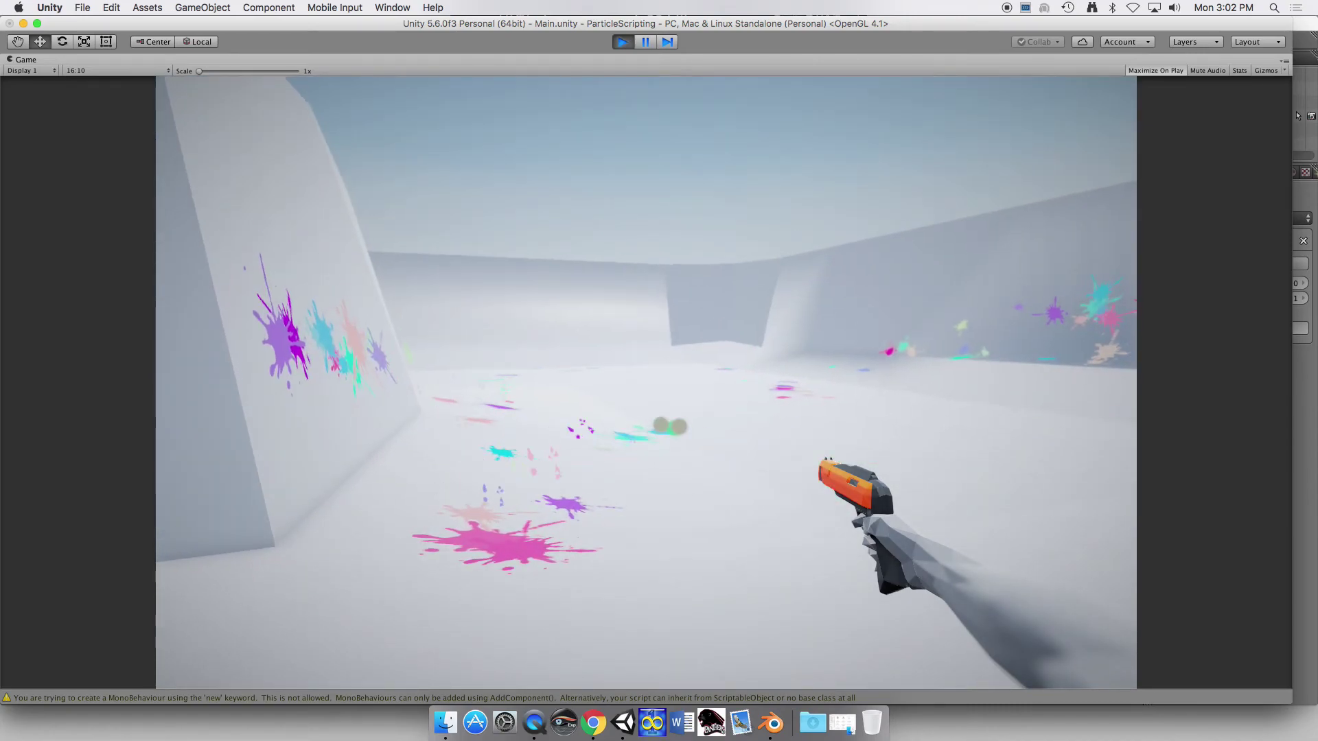
pyautogui.click(646, 382)
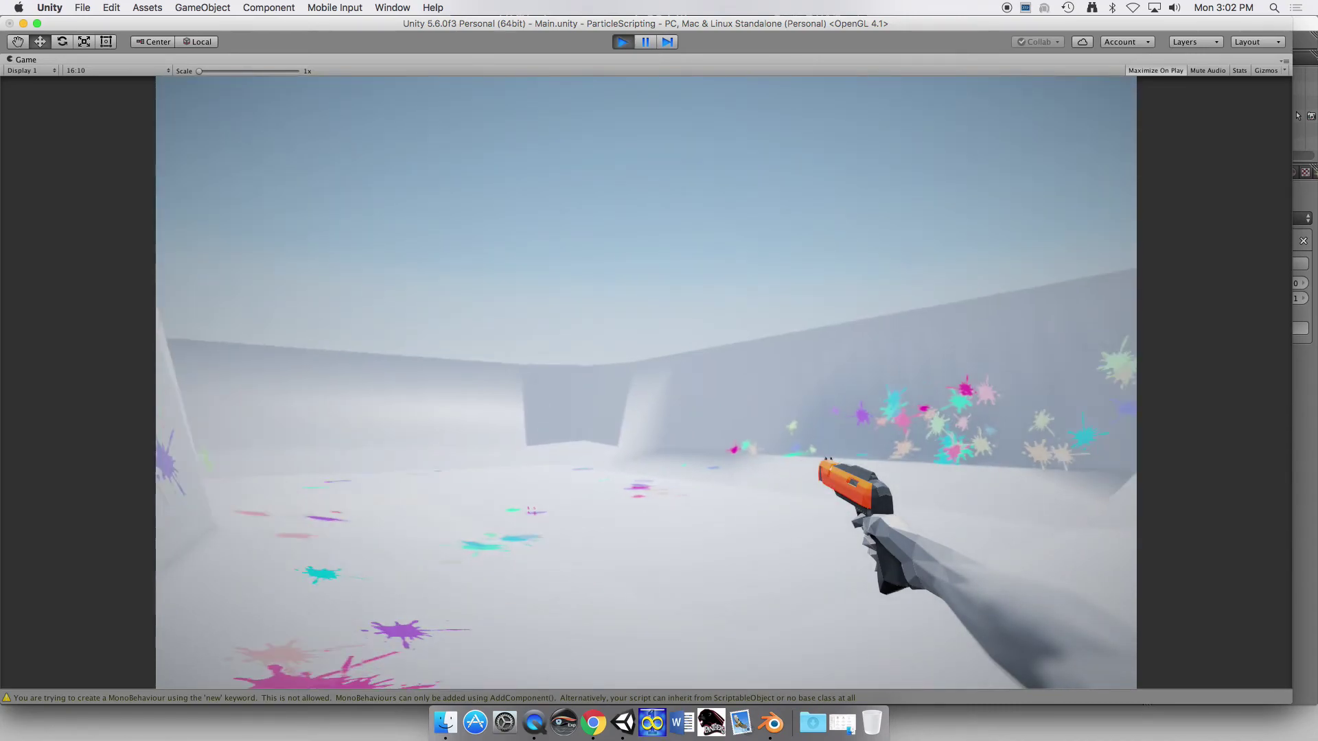
pyautogui.click(646, 382)
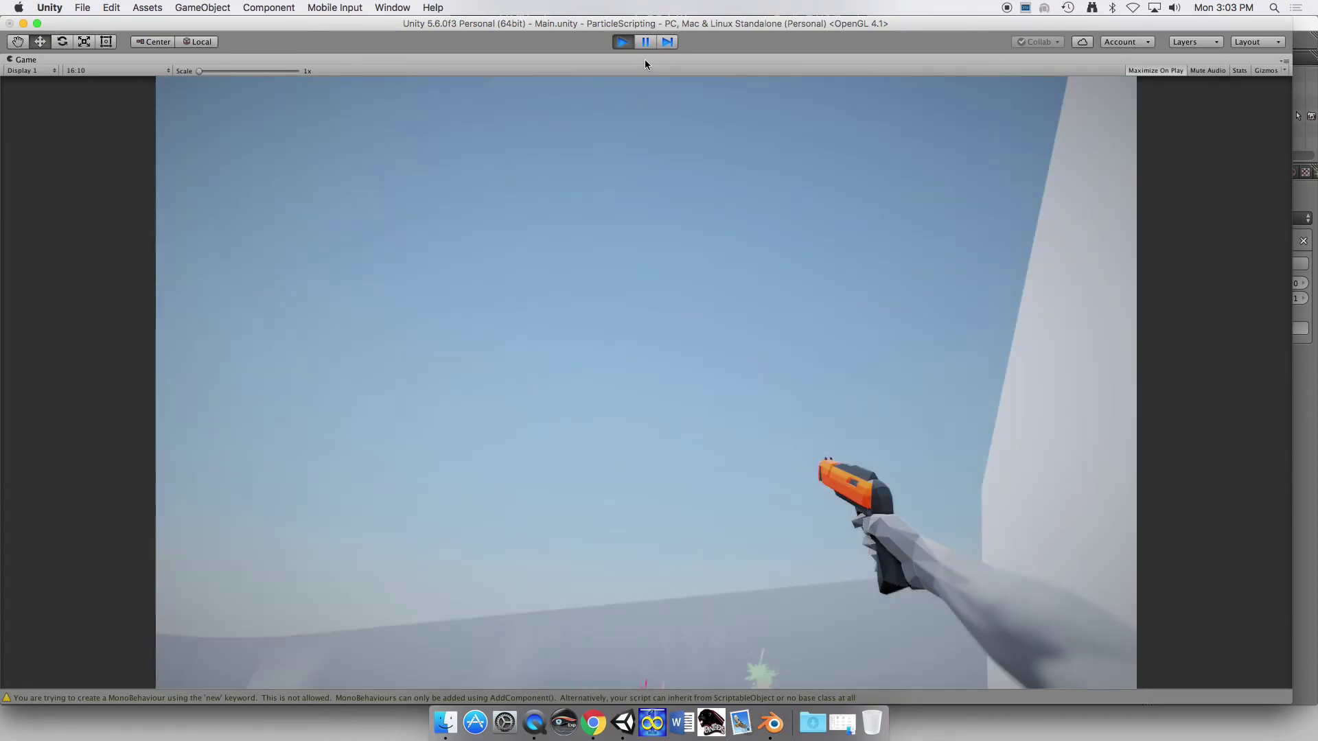
pyautogui.click(623, 42)
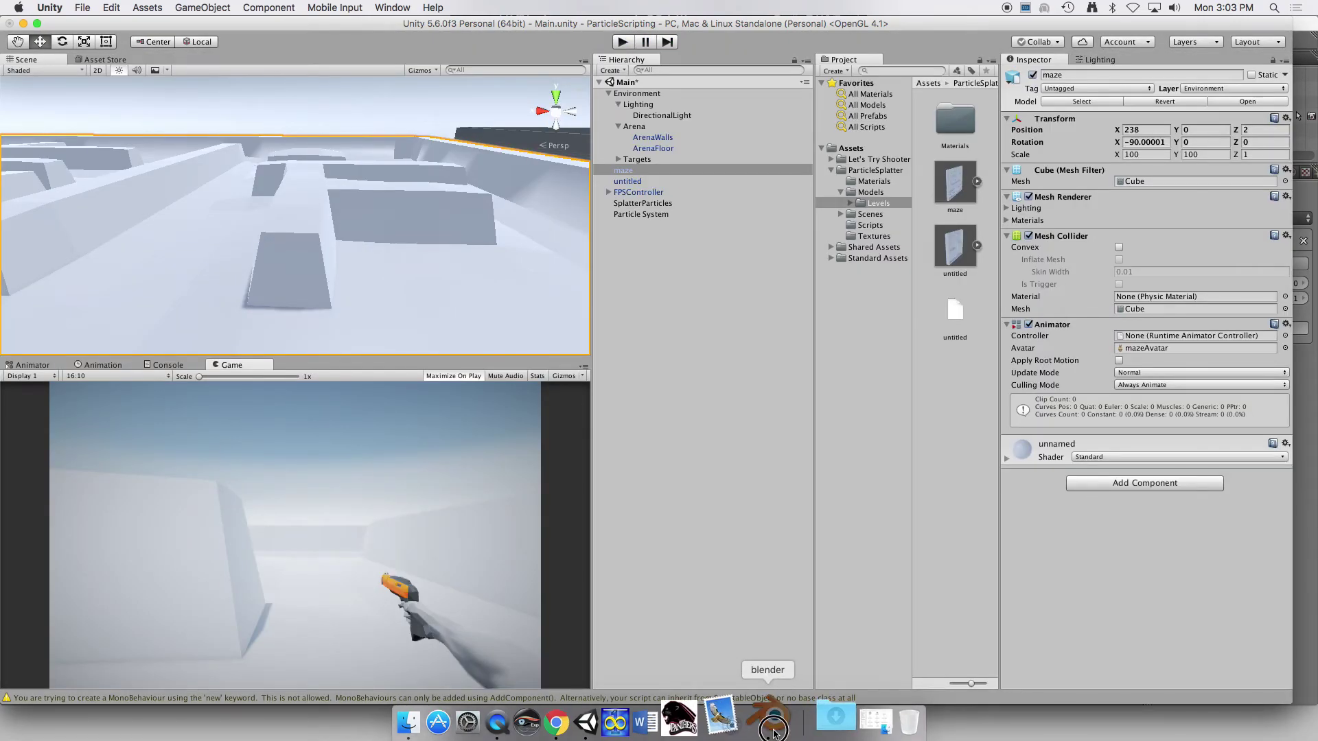
# - Bring the Blender maze forward, orbit toward a top-down view, and enter Edit Mode
pyautogui.click(774, 730)
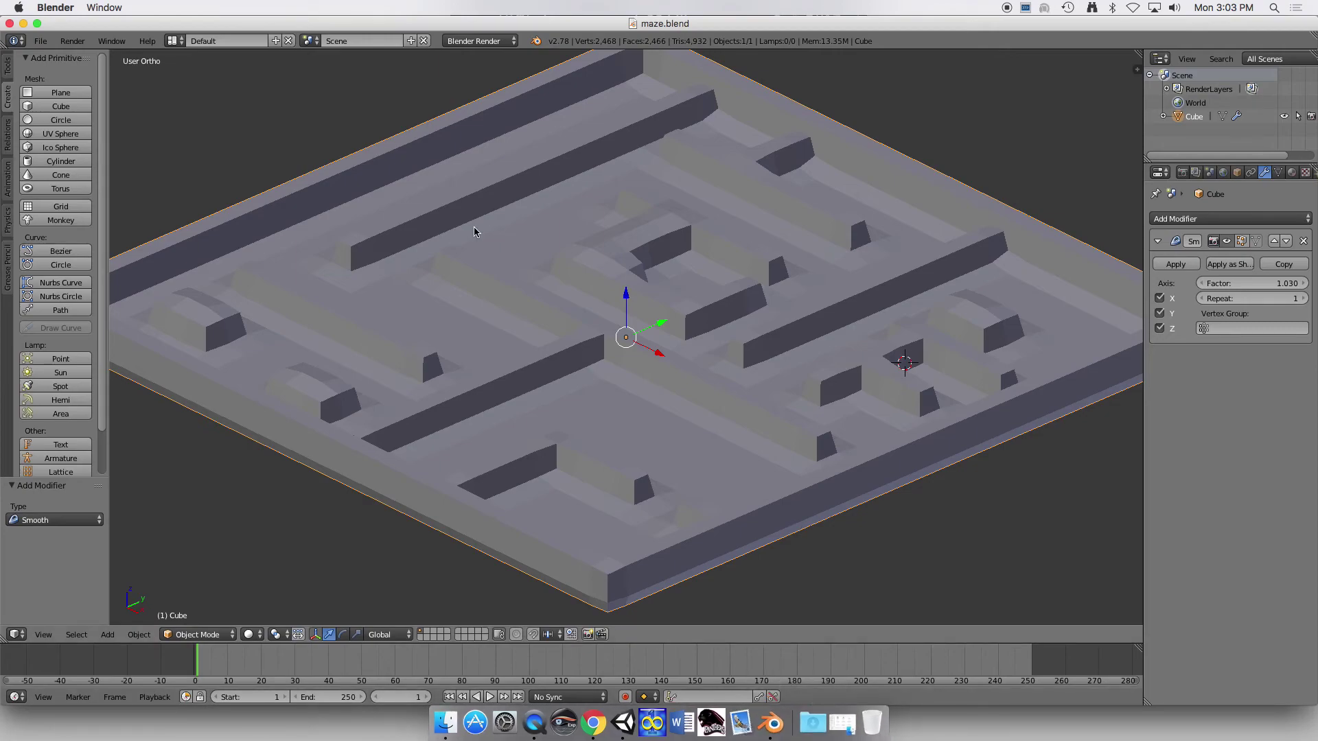
pyautogui.moveTo(559, 254); pyautogui.dragTo(752, 285, button='middle')
pyautogui.scroll(3, 749, 331)
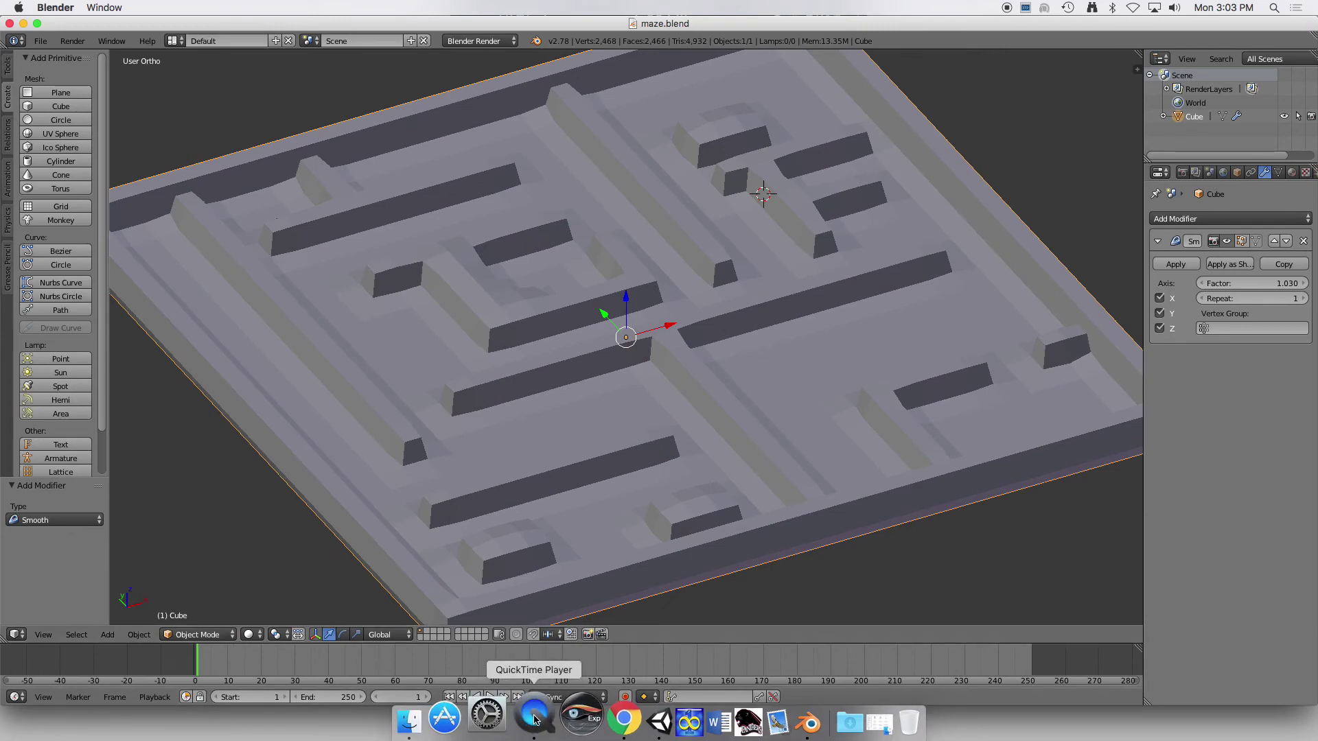
pyautogui.press('super+Tab')
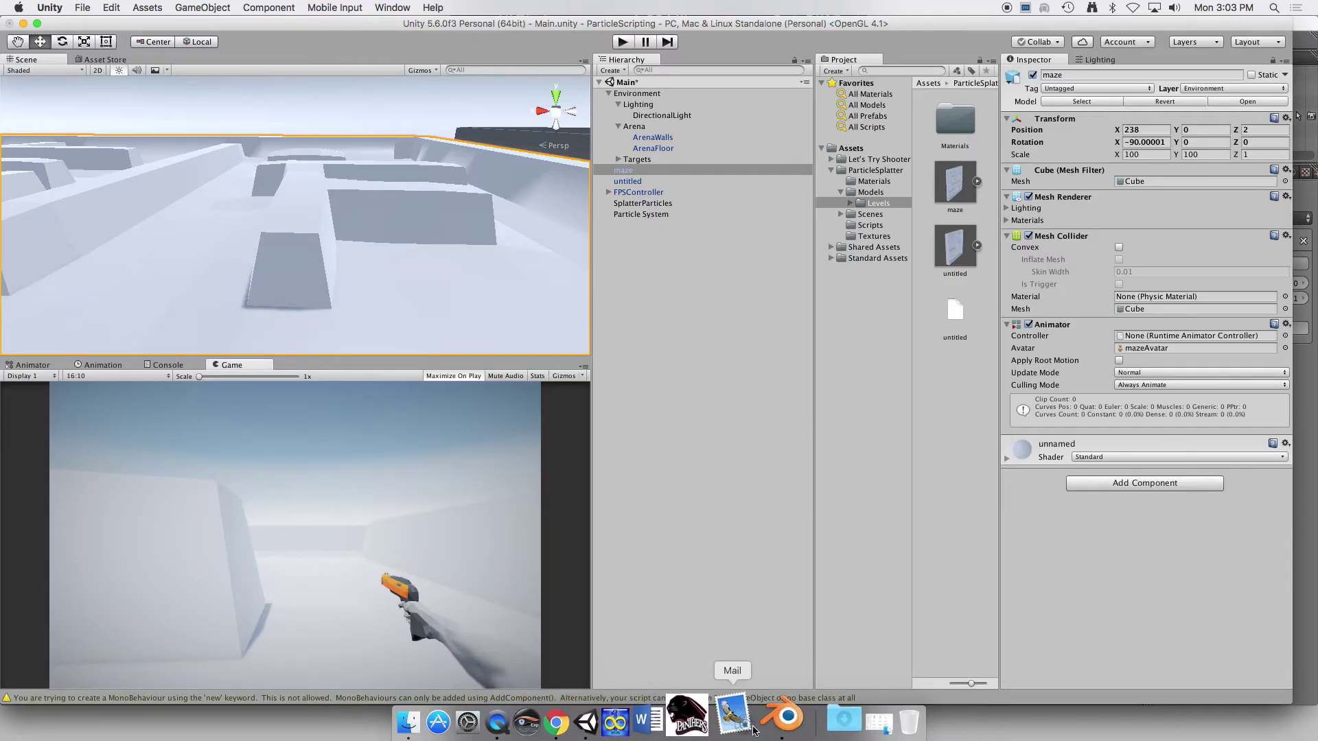
pyautogui.click(766, 717)
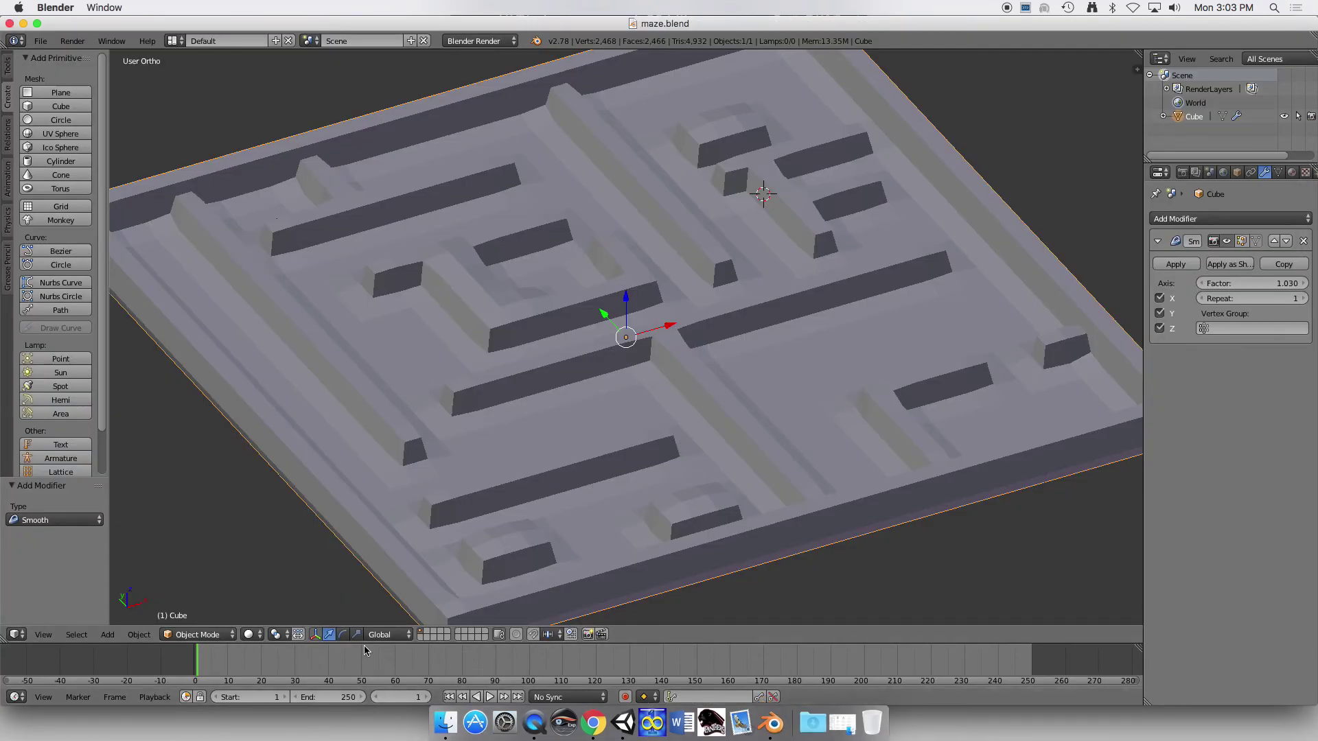
pyautogui.click(199, 635)
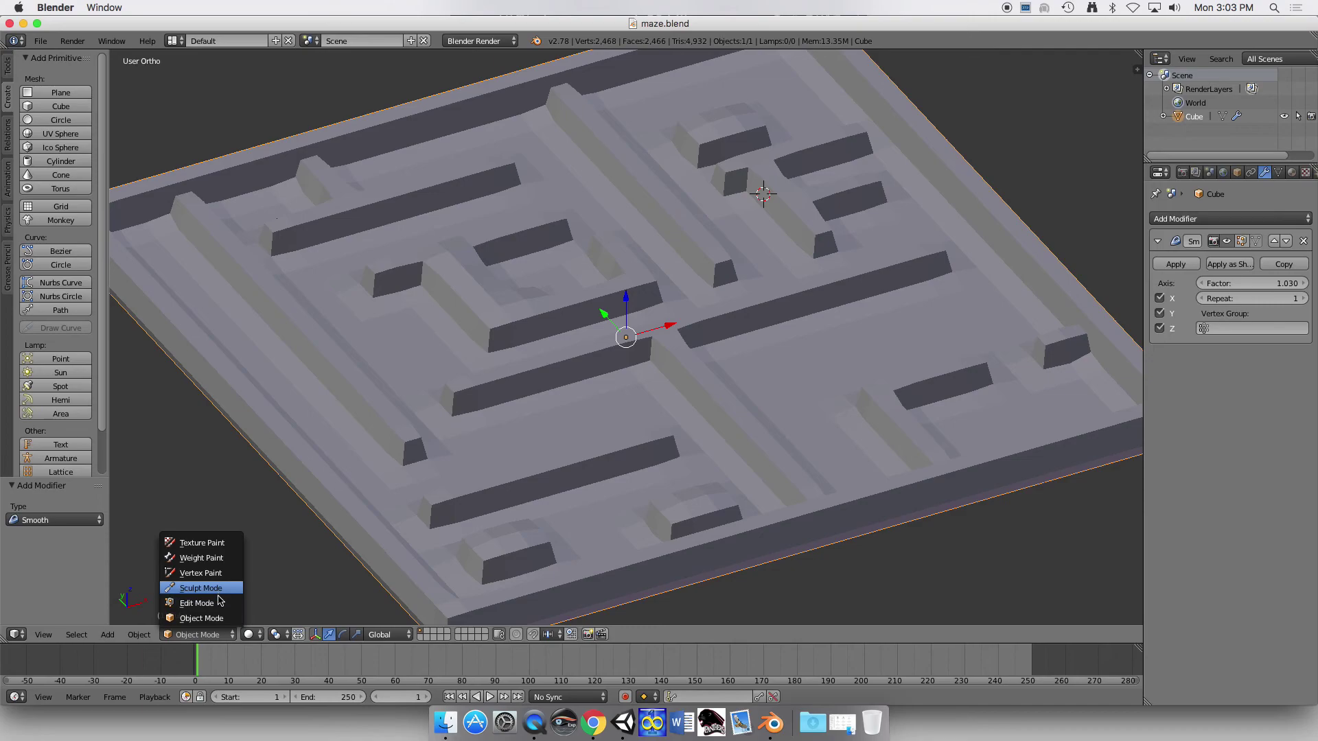
pyautogui.click(219, 602)
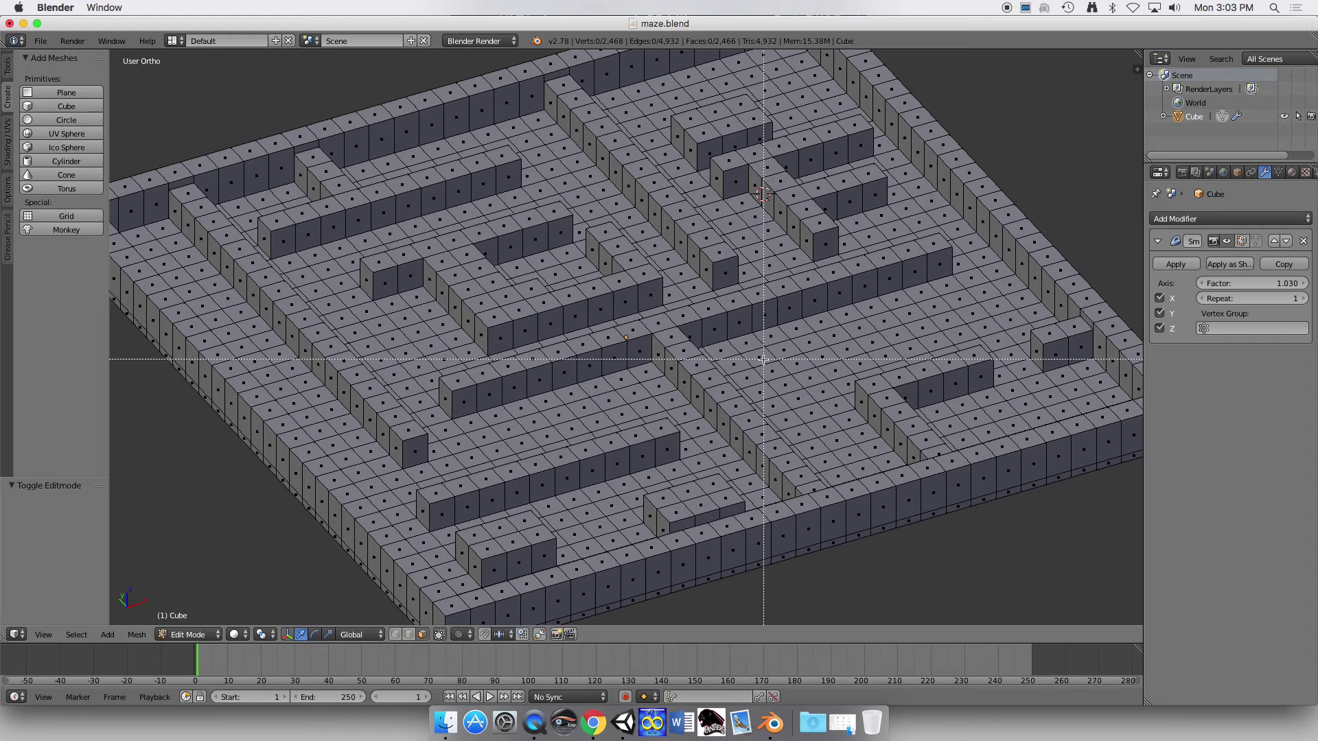
# - Circle-select a cross of floor faces near the centre and extrude them 15 units up
pyautogui.press('c')
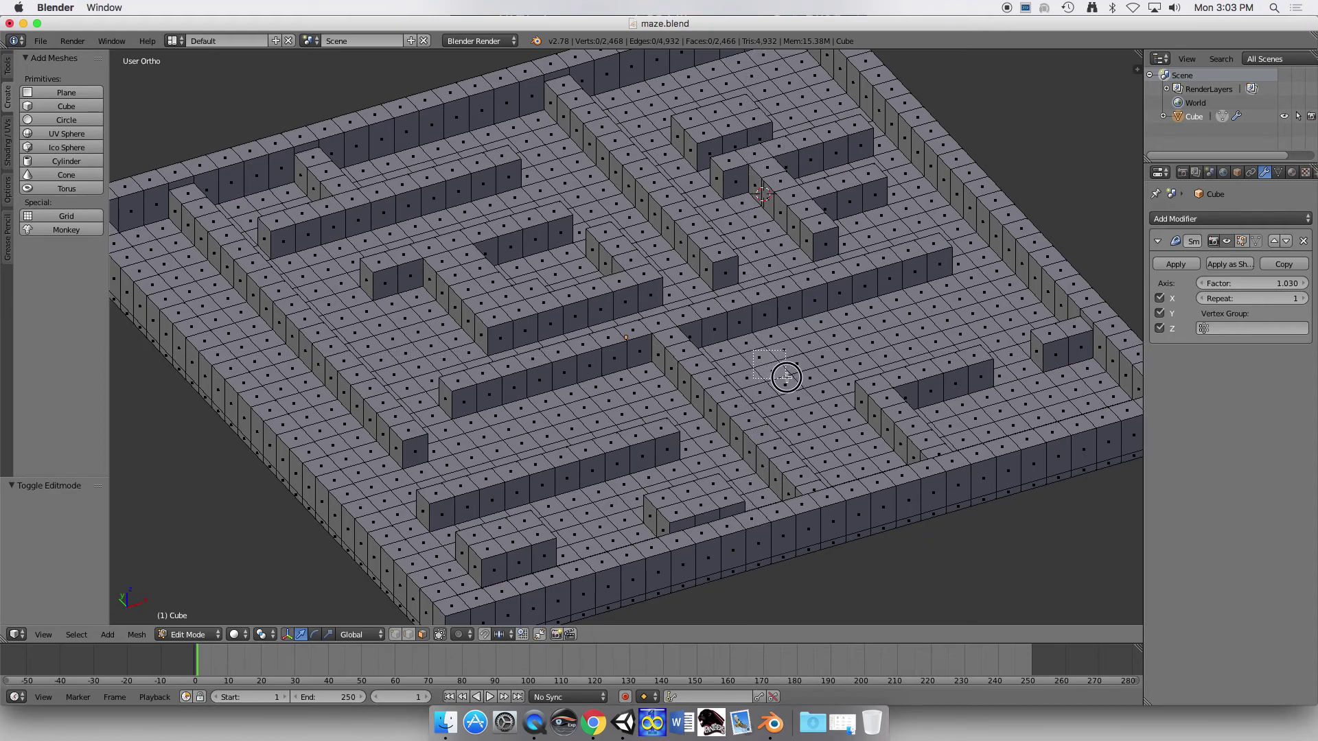
pyautogui.moveTo(788, 362); pyautogui.dragTo(803, 372)
pyautogui.rightClick(803, 372)
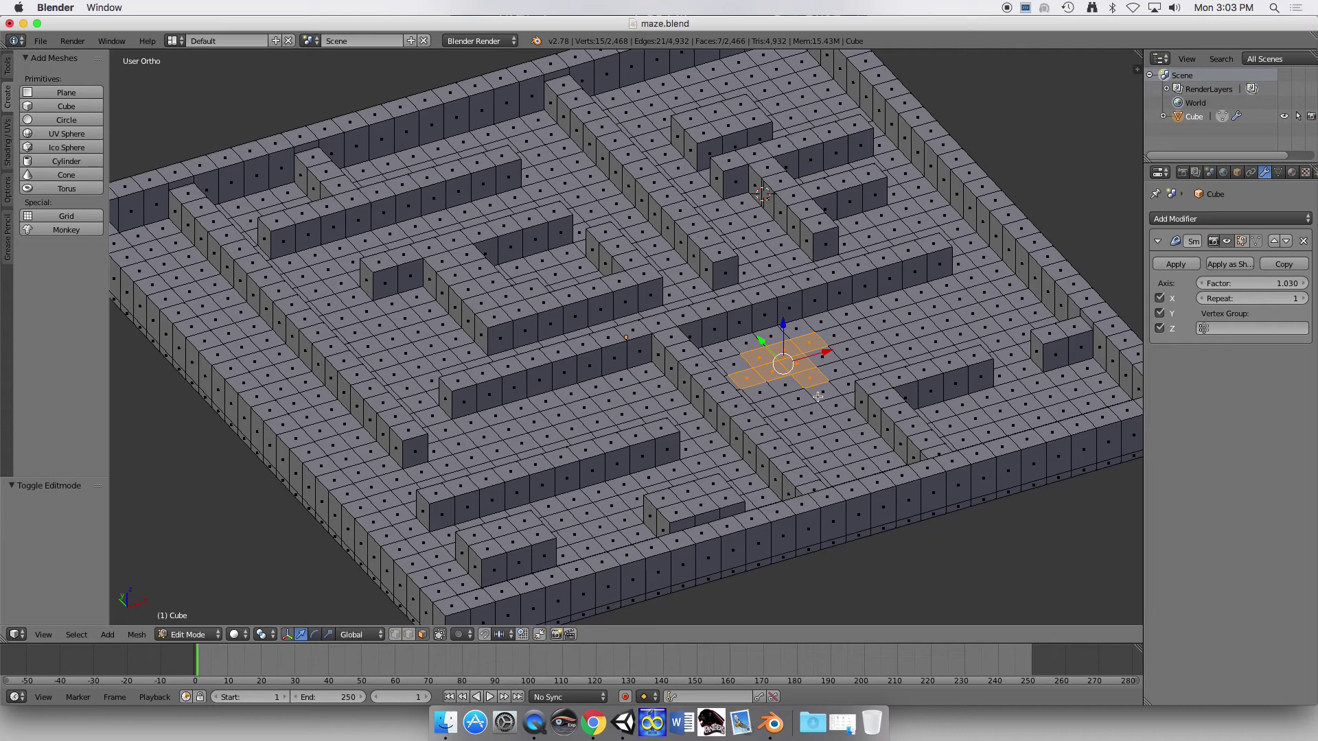
pyautogui.write('e')
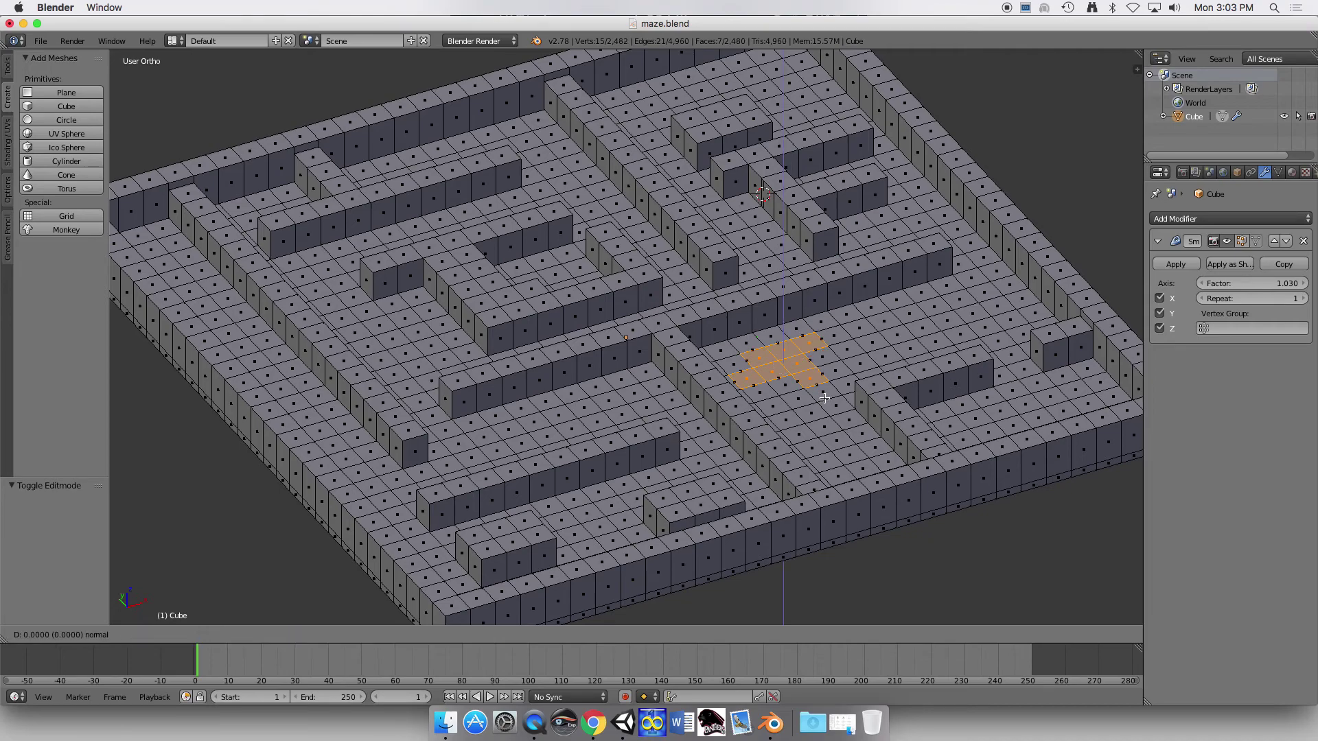
pyautogui.write('15')
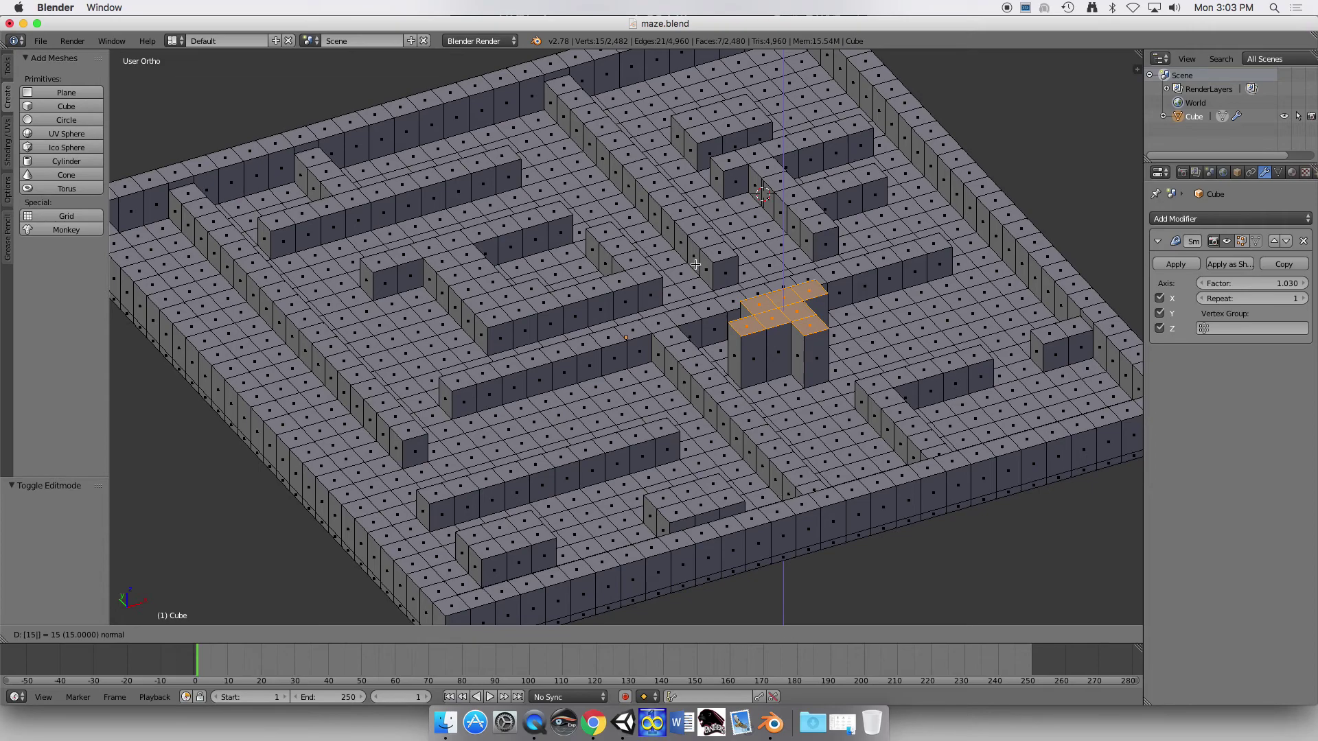
pyautogui.press('Return')
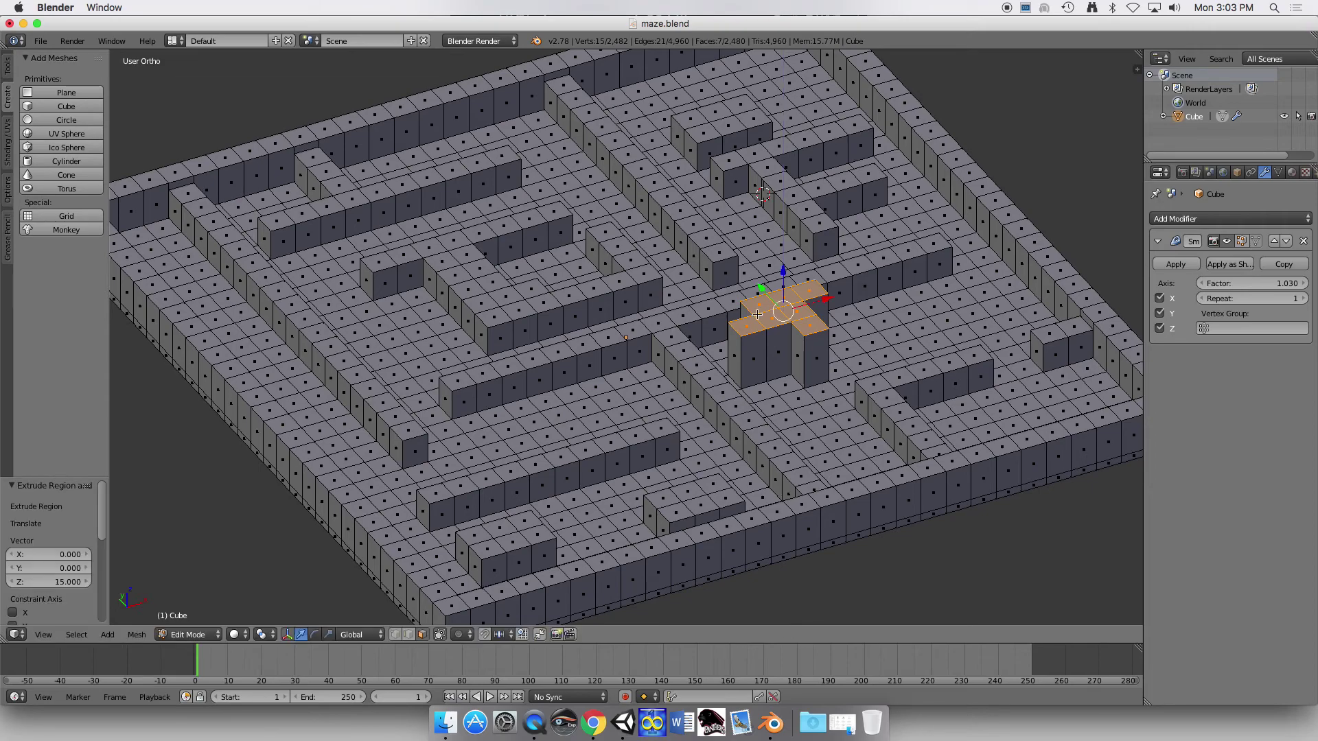
# - Return the maze to Object Mode and switch back to the Unity editor
pyautogui.click(199, 635)
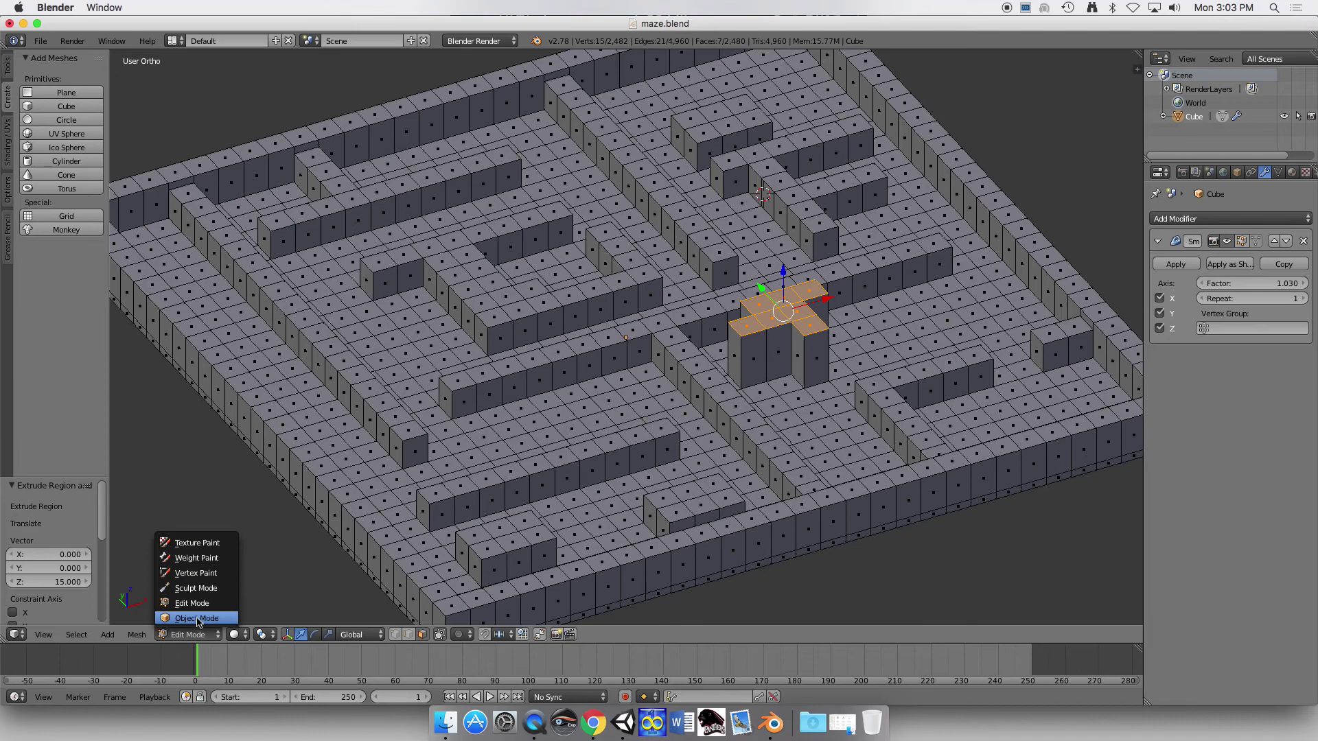
pyautogui.click(199, 623)
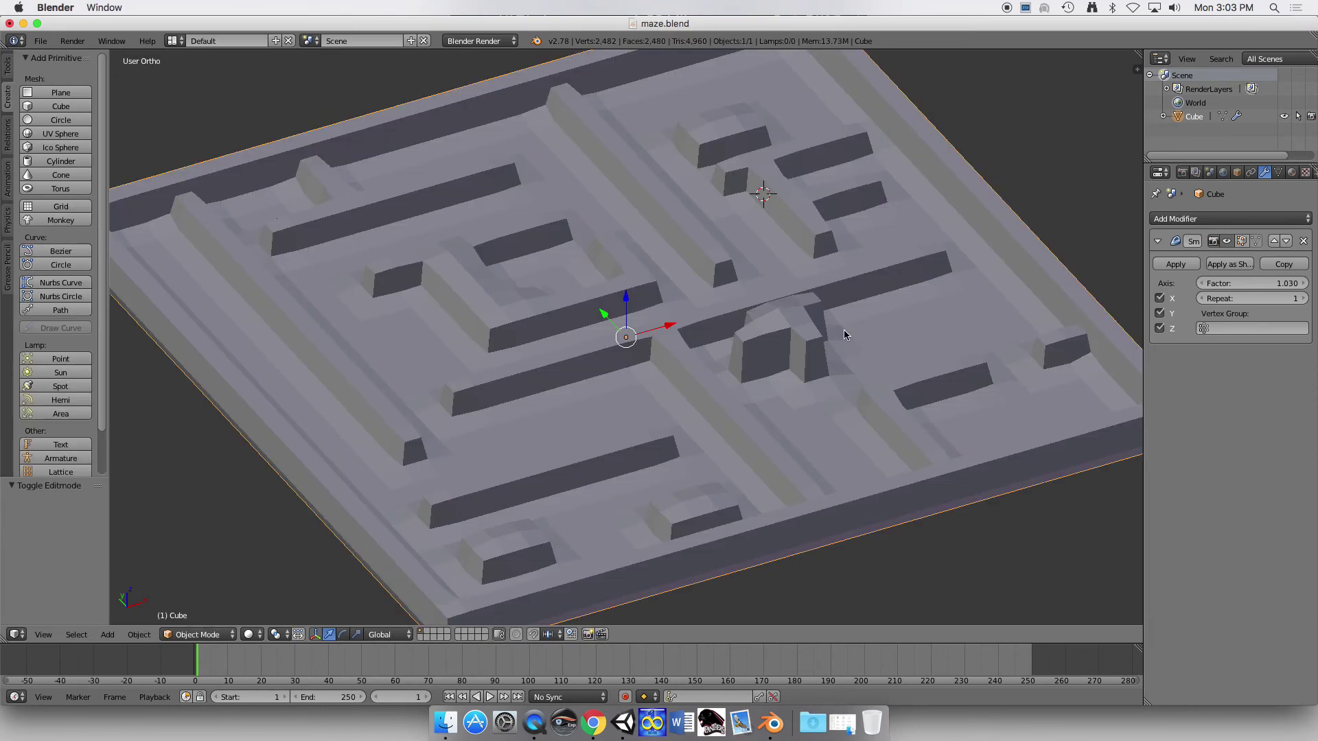
pyautogui.click(40, 41)
pyautogui.click(622, 722)
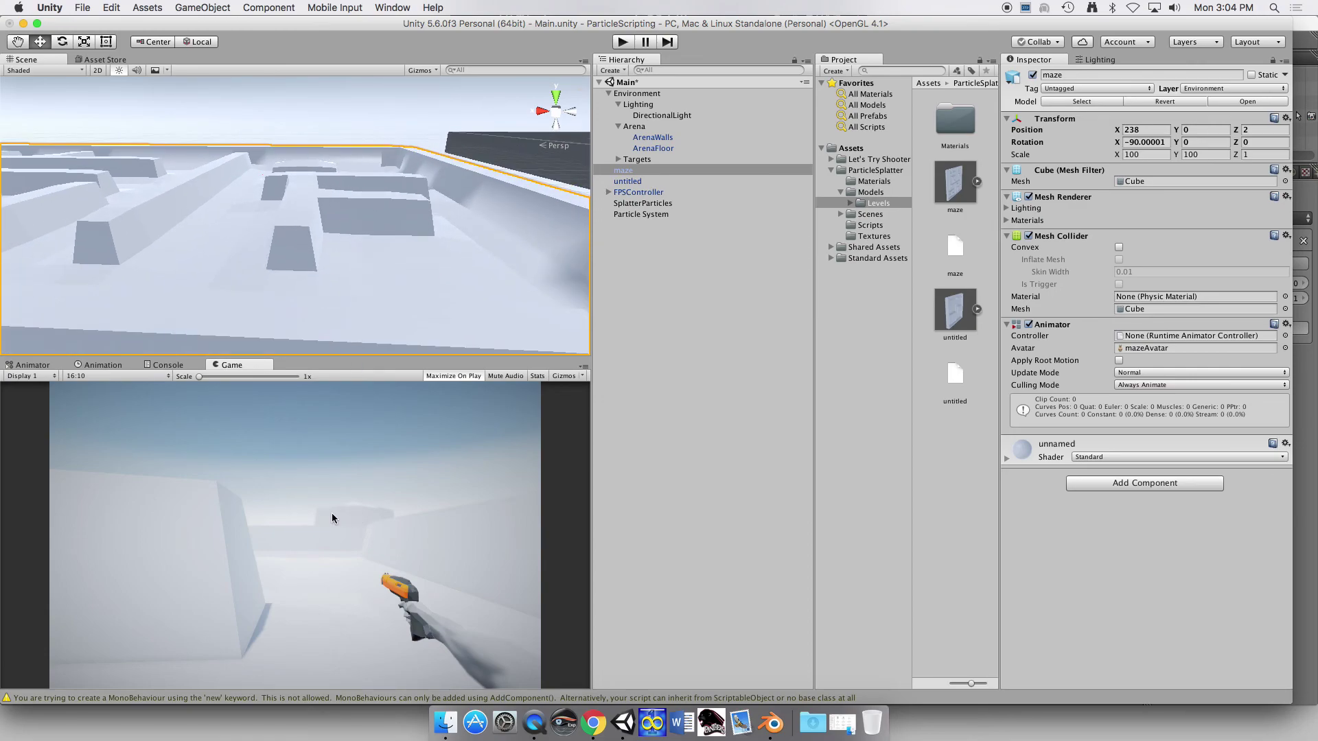
# - Orbit the Scene view over the updated maze and enable Maximize On Play in the Game view
pyautogui.scroll(-10, 368, 199)
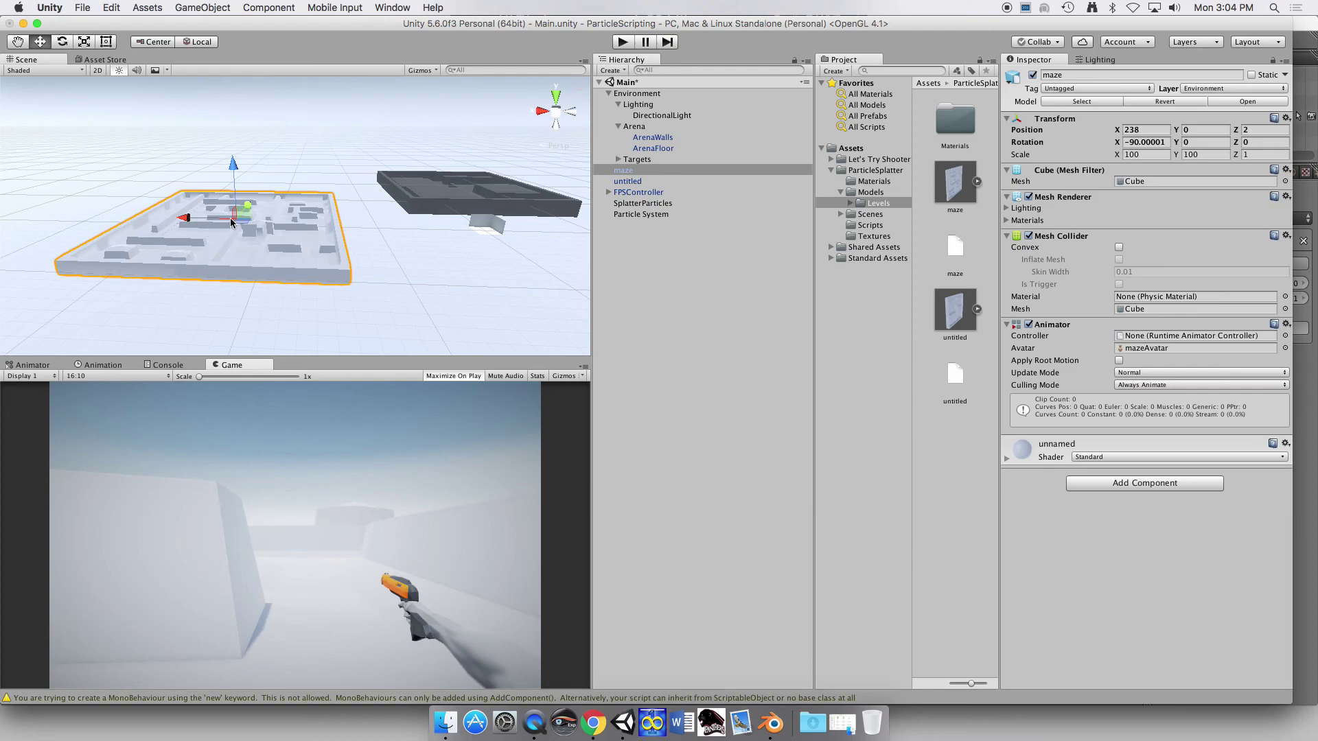
pyautogui.keyDown('alt'); pyautogui.moveTo(232, 223); pyautogui.dragTo(352, 231); pyautogui.keyUp('alt')
pyautogui.scroll(3, 291, 285)
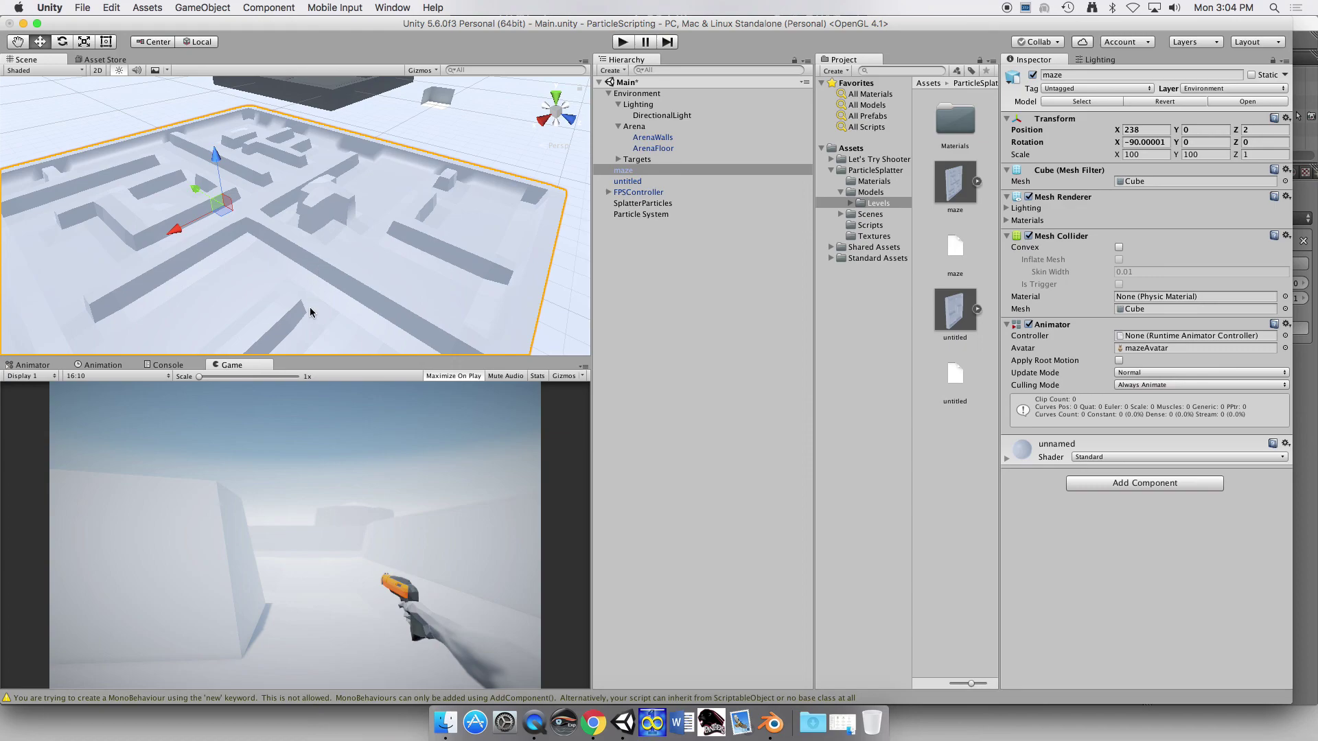
pyautogui.click(442, 377)
pyautogui.click(258, 546)
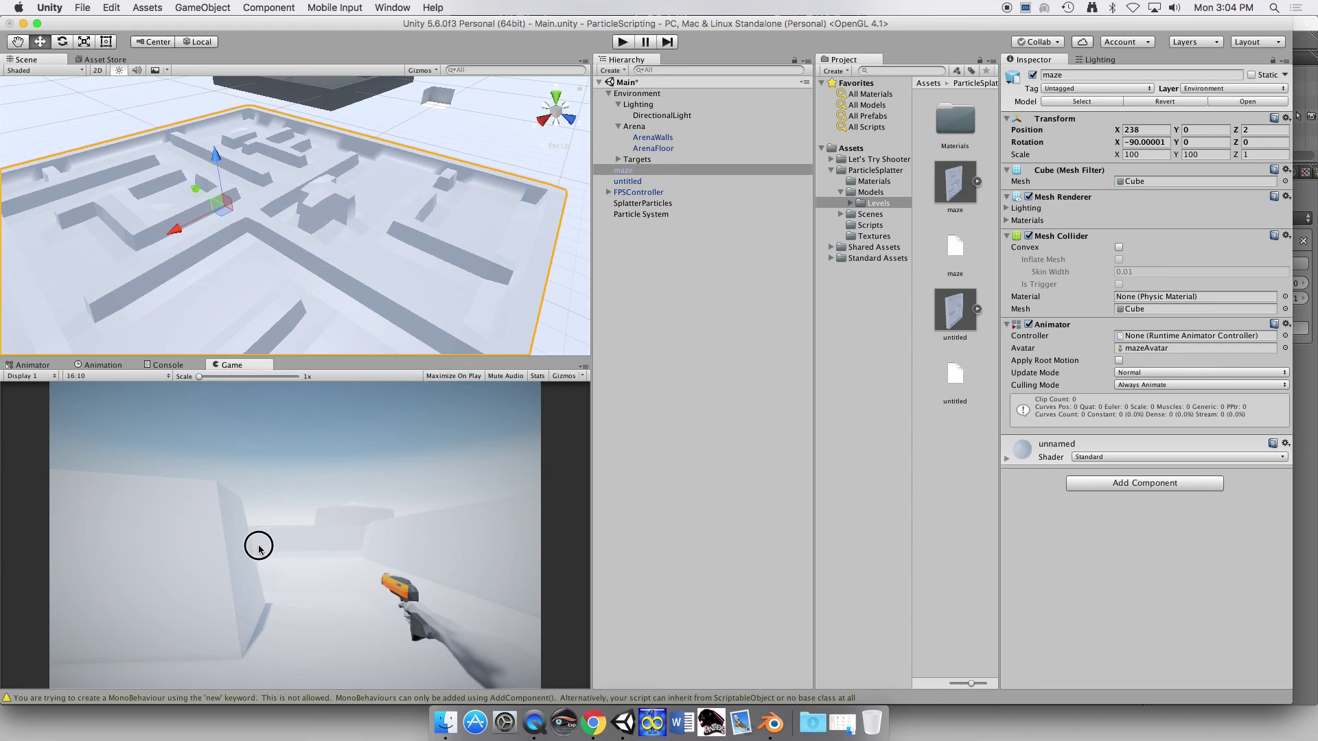